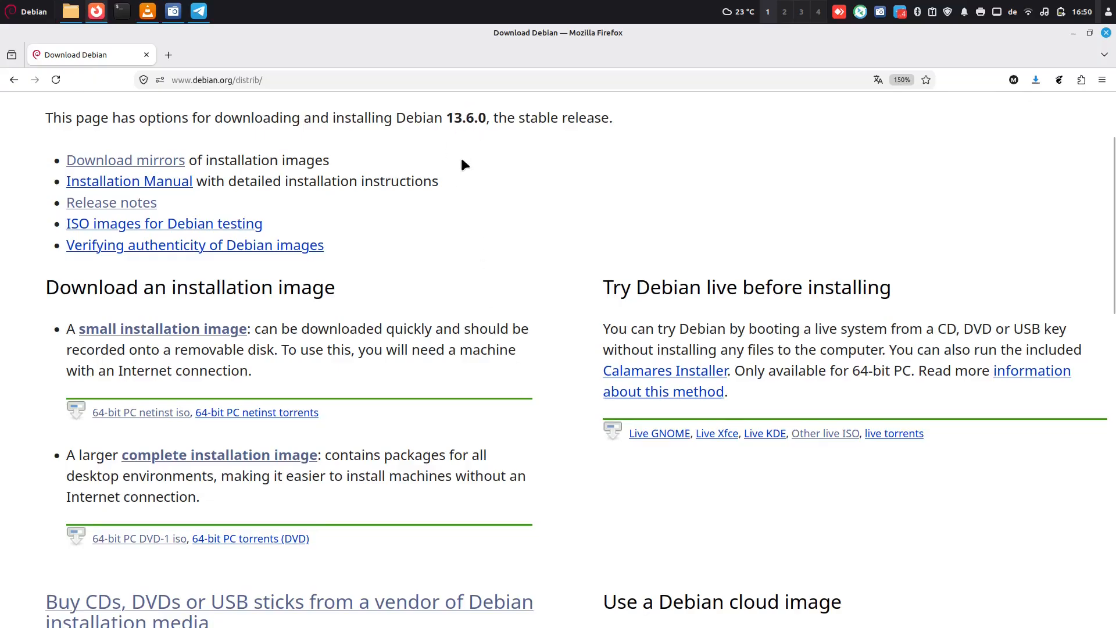
Step: Skim the Debian download page, highlighting the installation image heading and the media-buying section
{"action": "scroll", "coordinate": [488, 279], "scroll_direction": "down", "scroll_amount": 3}
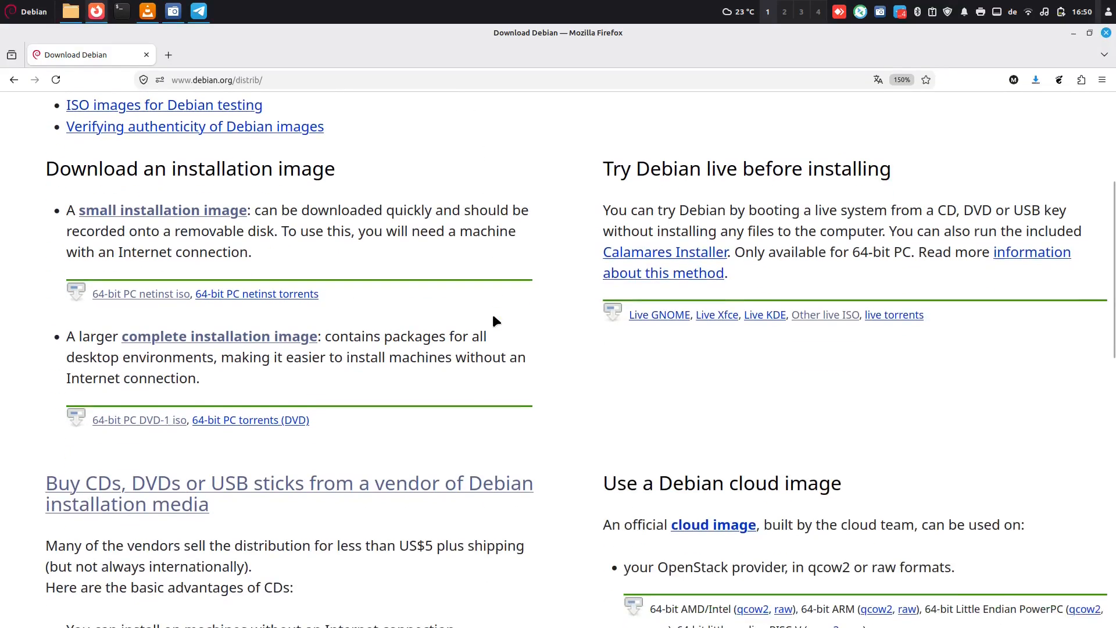
{"action": "triple_click", "coordinate": [259, 169]}
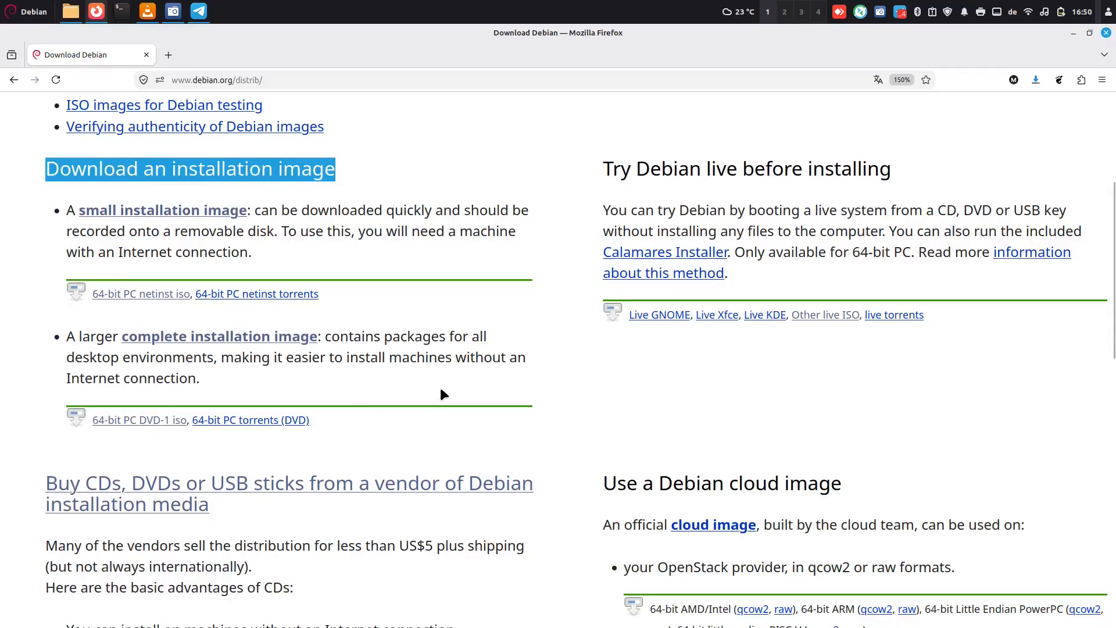
{"action": "scroll", "coordinate": [482, 398], "scroll_direction": "down", "scroll_amount": 4}
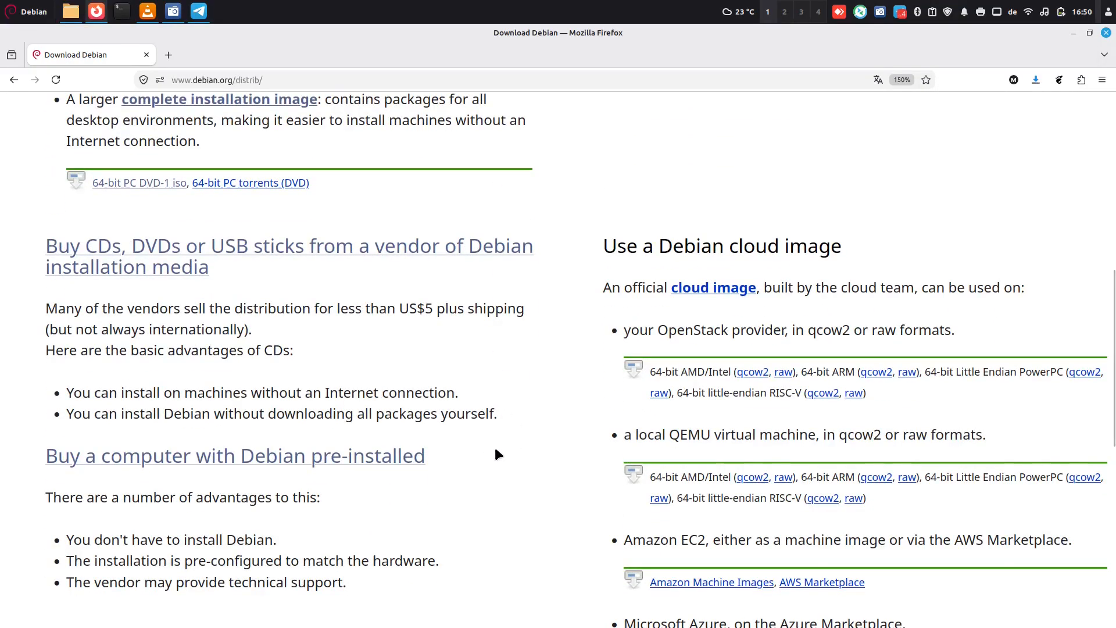
{"action": "left_click_drag", "start_coordinate": [496, 454], "coordinate": [41, 447]}
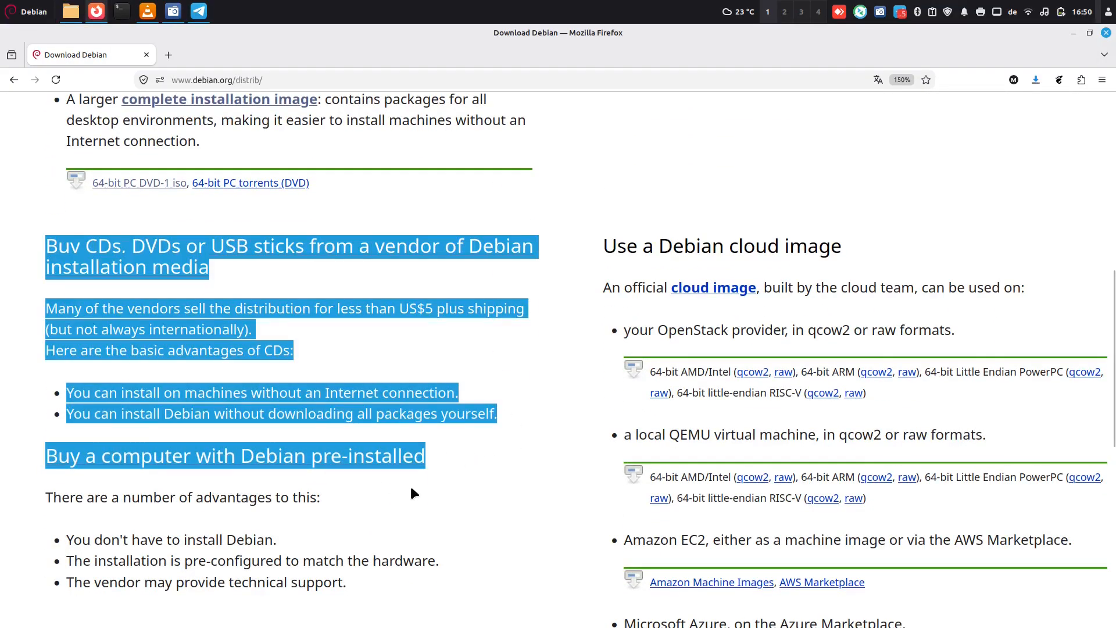
{"action": "left_click", "coordinate": [445, 487]}
{"action": "scroll", "coordinate": [542, 433], "scroll_direction": "up", "scroll_amount": 6}
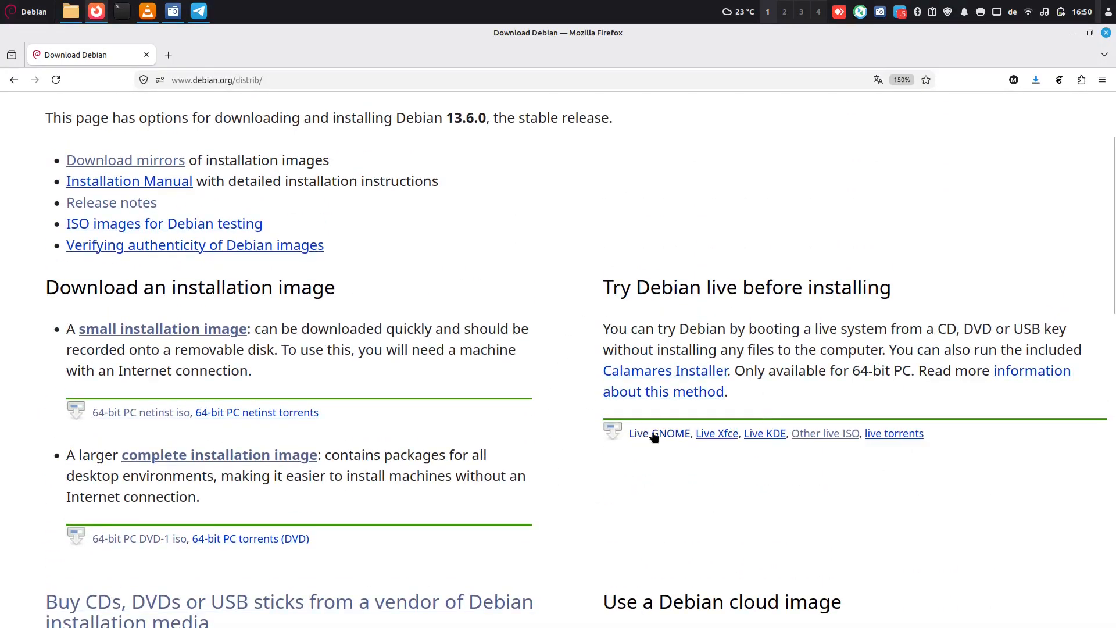
{"action": "scroll", "coordinate": [960, 445], "scroll_direction": "down", "scroll_amount": 6}
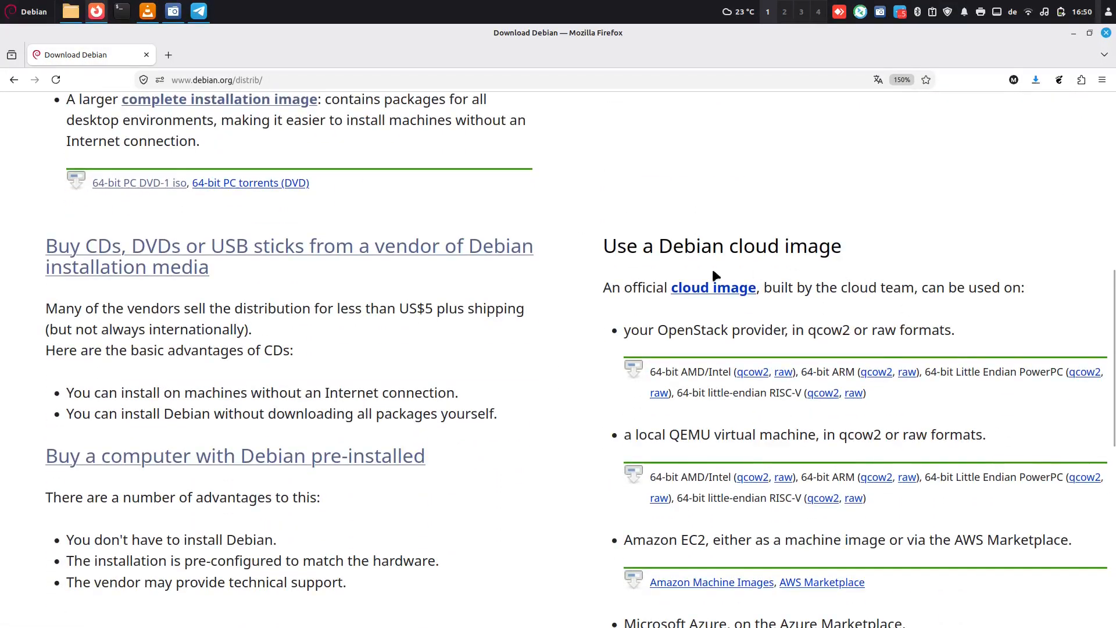
{"action": "scroll", "coordinate": [914, 436], "scroll_direction": "down", "scroll_amount": 2}
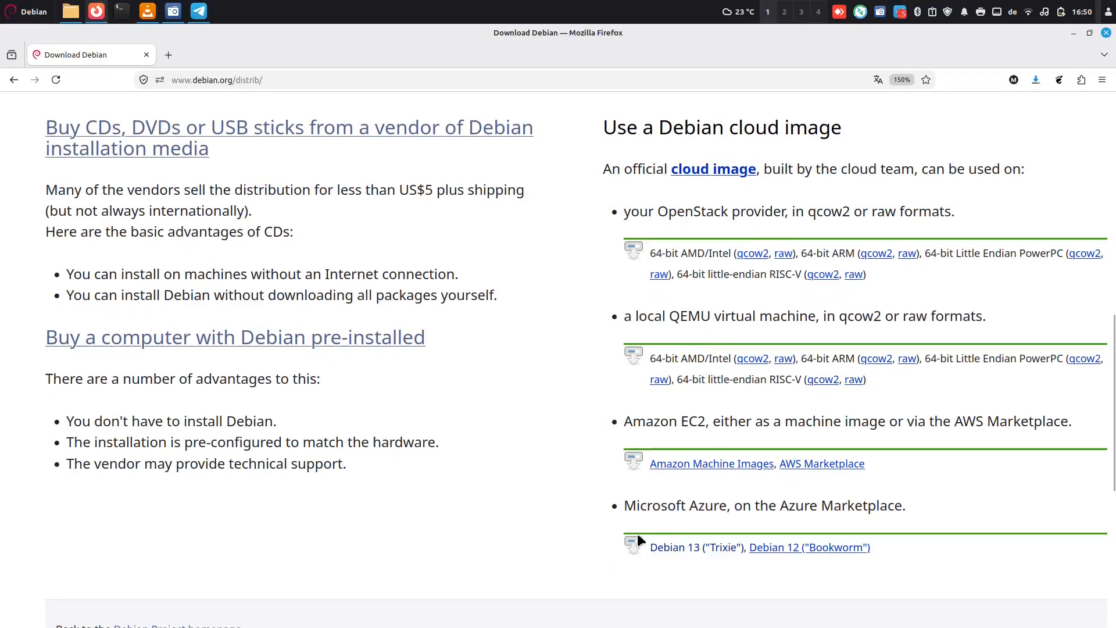
{"action": "scroll", "coordinate": [540, 327], "scroll_direction": "up", "scroll_amount": 4}
{"action": "scroll", "coordinate": [540, 327], "scroll_direction": "up", "scroll_amount": 2}
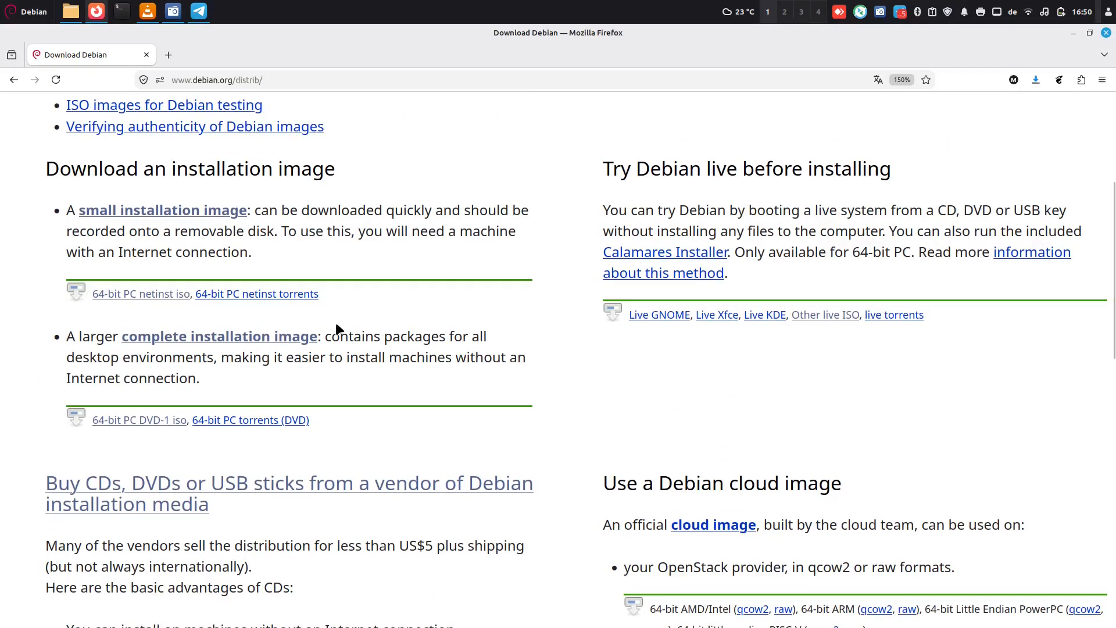
Step: Follow complete installation image, HTTP downloads and amd64 DVD links to the ISO file listing
{"action": "left_click", "coordinate": [238, 340]}
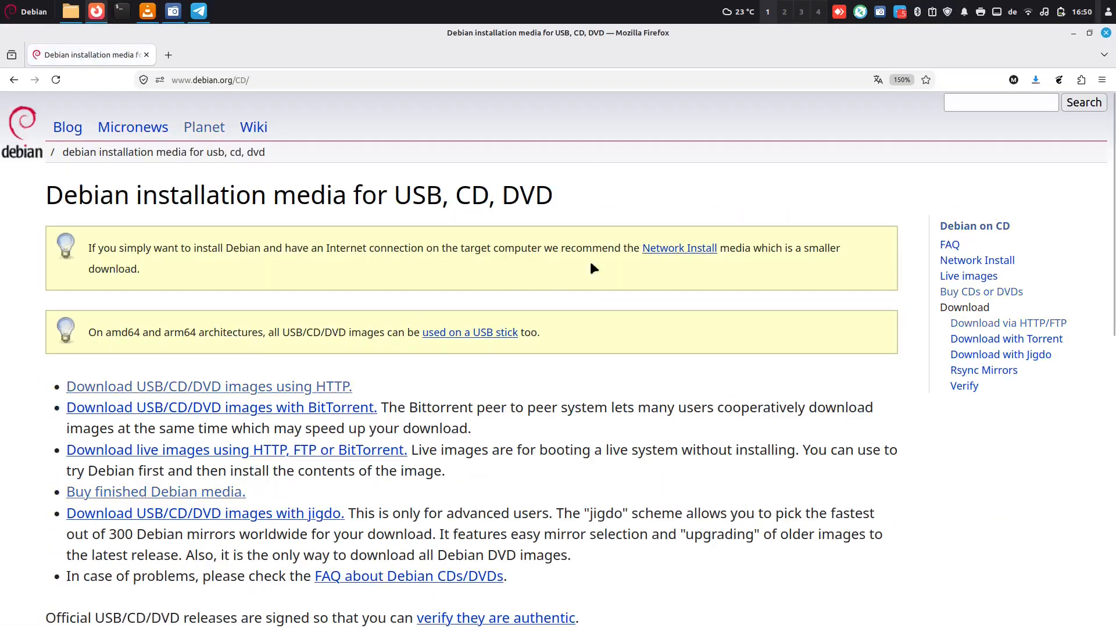
{"action": "scroll", "coordinate": [642, 340], "scroll_direction": "down", "scroll_amount": 4}
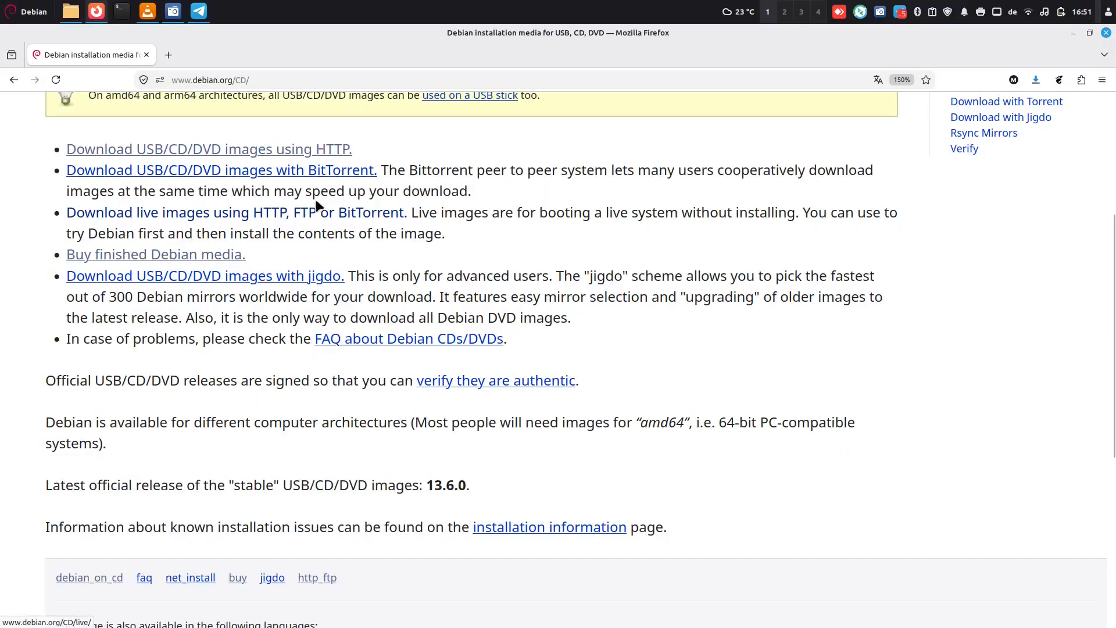
{"action": "left_click", "coordinate": [307, 151]}
{"action": "scroll", "coordinate": [661, 358], "scroll_direction": "down", "scroll_amount": 5}
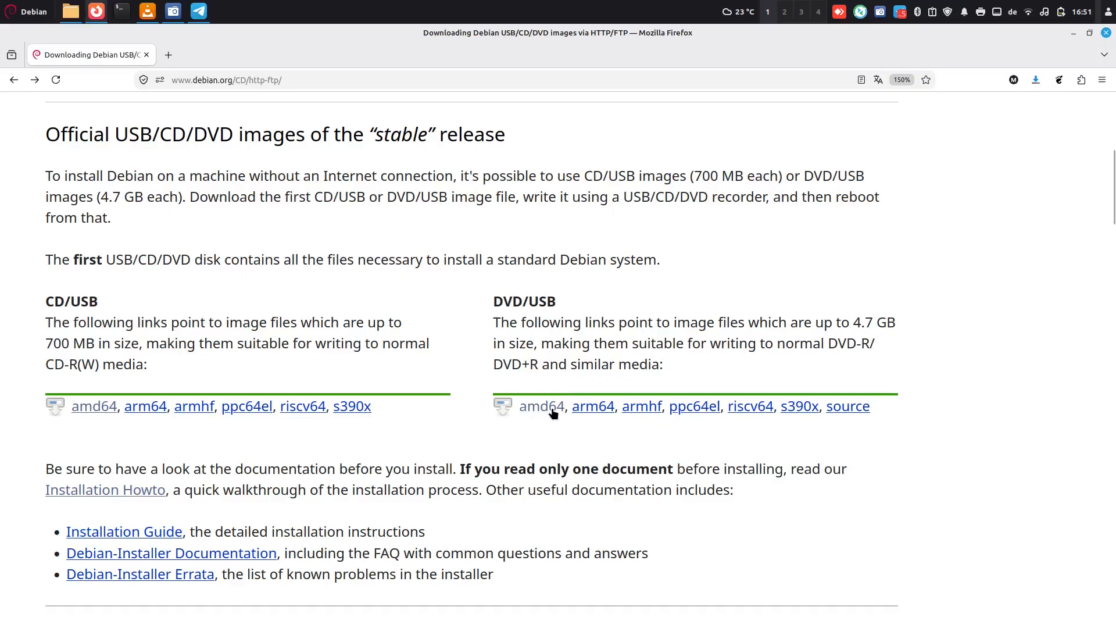
{"action": "left_click", "coordinate": [551, 410]}
{"action": "scroll", "coordinate": [564, 378], "scroll_direction": "down", "scroll_amount": 5}
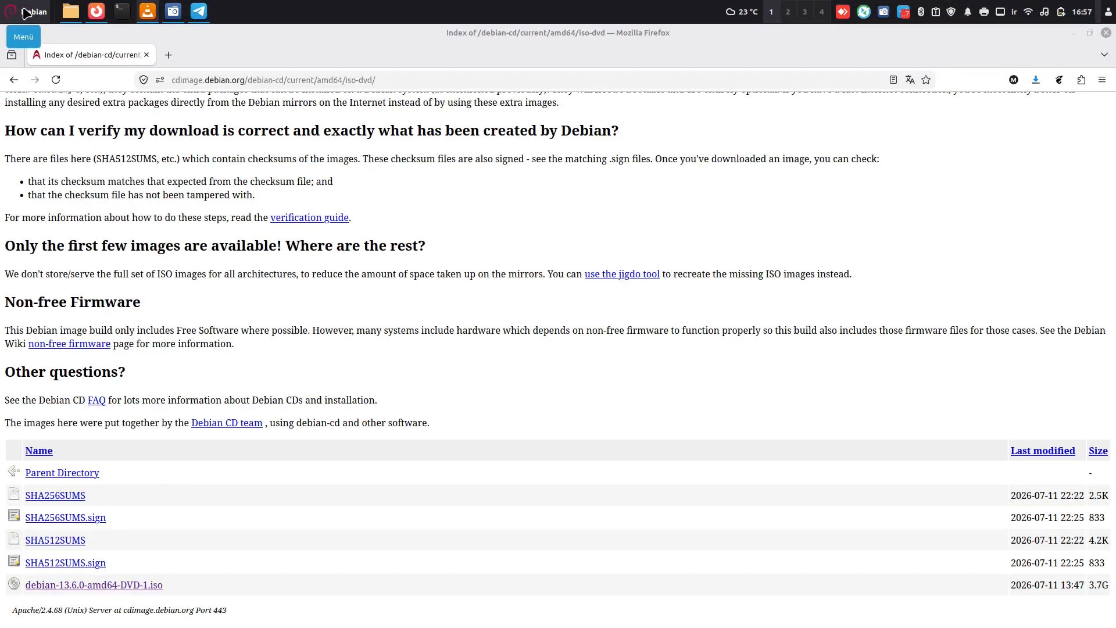
Step: Launch VMware Workstation via a 'vmw' search, maximize it, and start File > New Virtual Machine
{"action": "left_click", "coordinate": [26, 13]}
{"action": "type", "text": "vmw"}
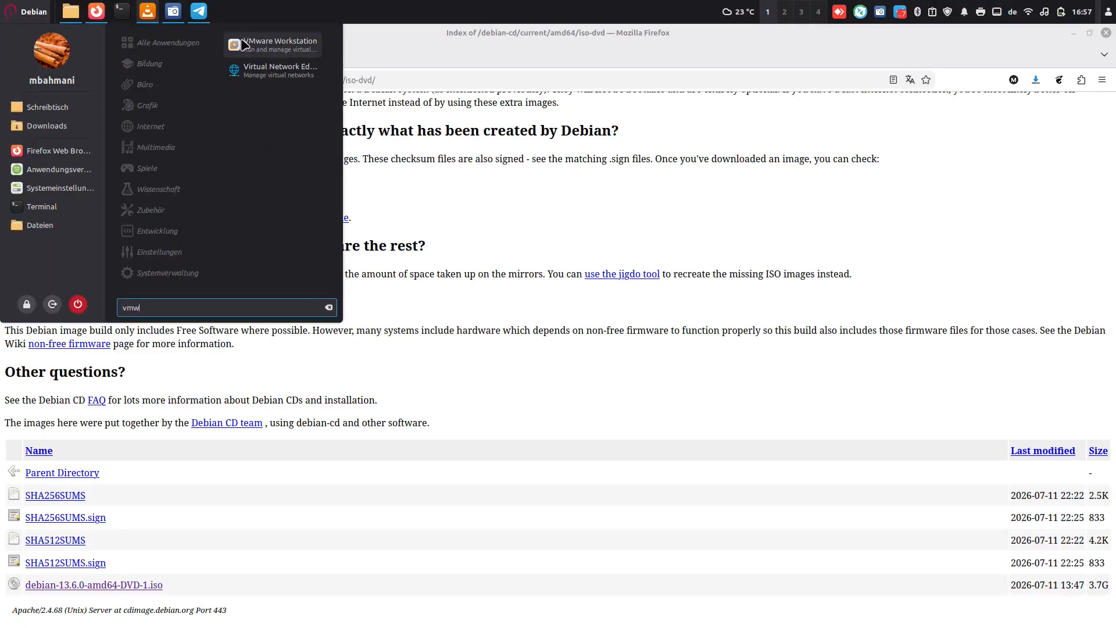
{"action": "left_click", "coordinate": [243, 45]}
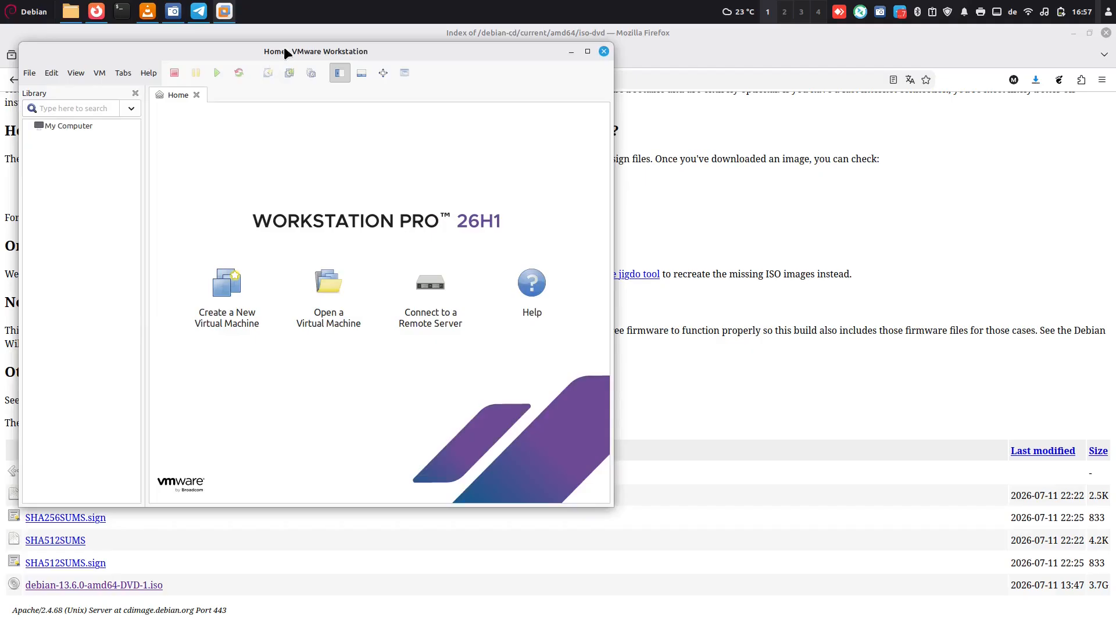
{"action": "double_click", "coordinate": [284, 51]}
{"action": "left_click", "coordinate": [10, 54]}
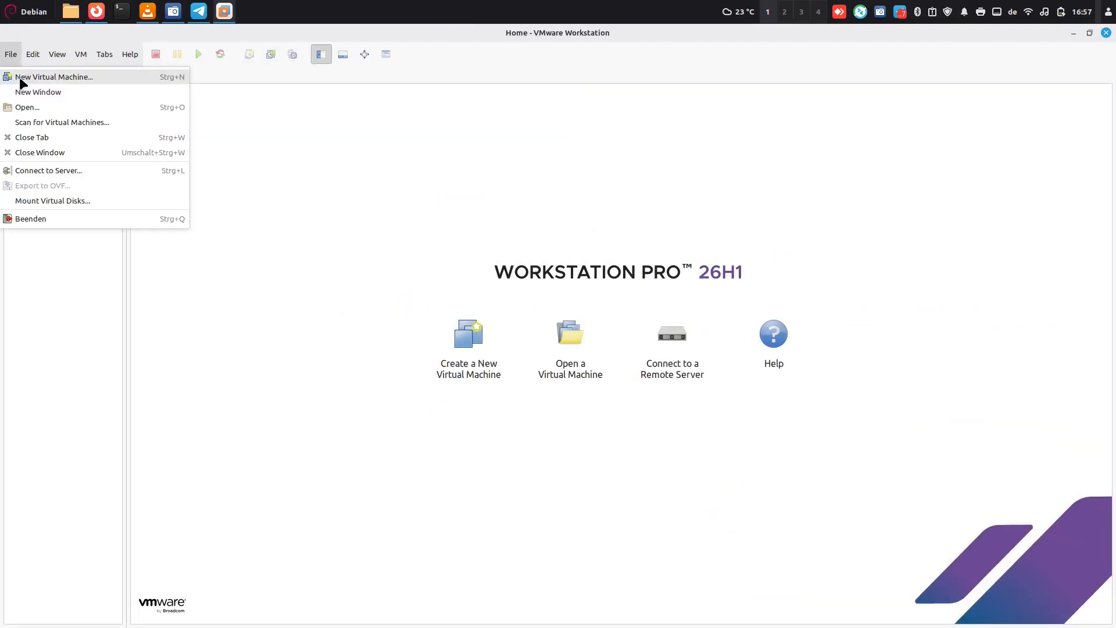
{"action": "left_click", "coordinate": [21, 80]}
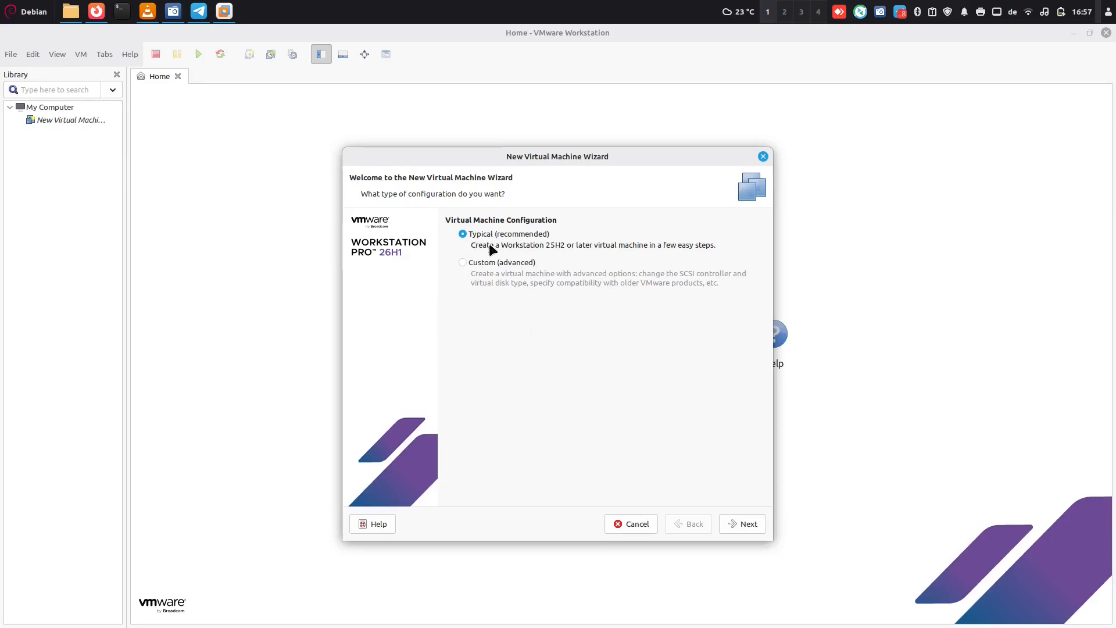
Step: Choose the Custom (advanced) configuration in the New Virtual Machine wizard
{"action": "left_click", "coordinate": [490, 264]}
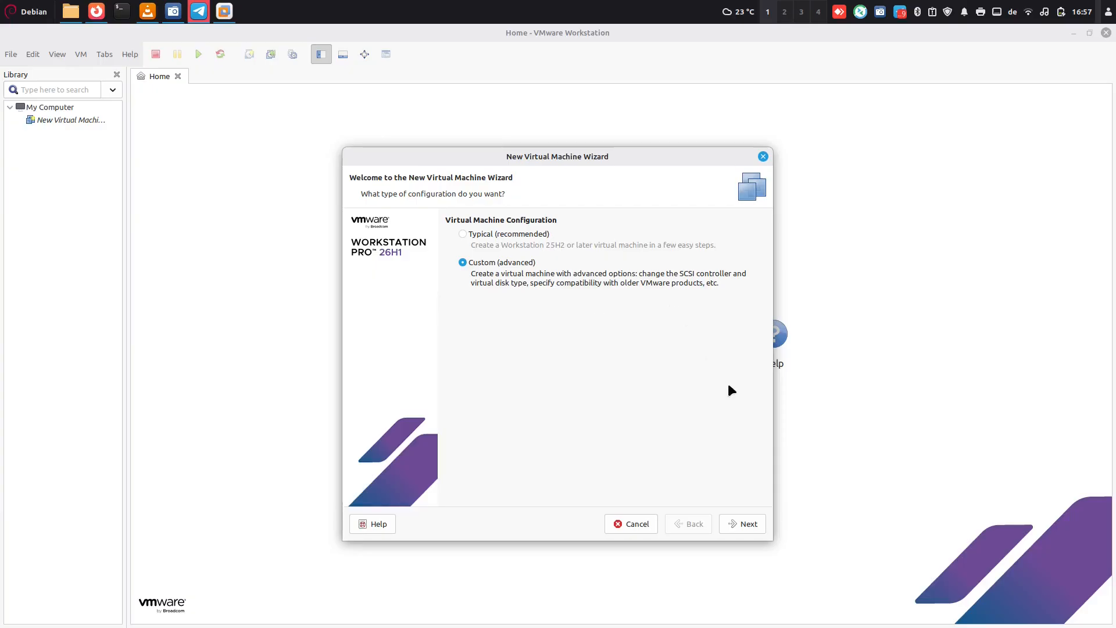
{"action": "left_click", "coordinate": [749, 524]}
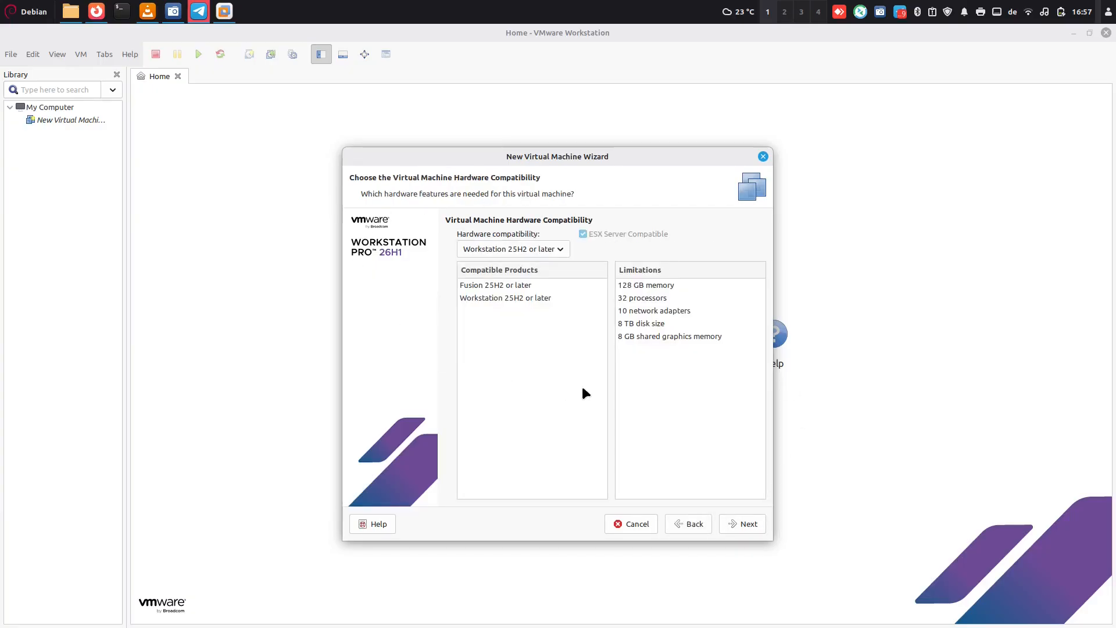
Step: Keep hardware compatibility at Workstation 25H2 or later and continue
{"action": "left_click", "coordinate": [558, 250]}
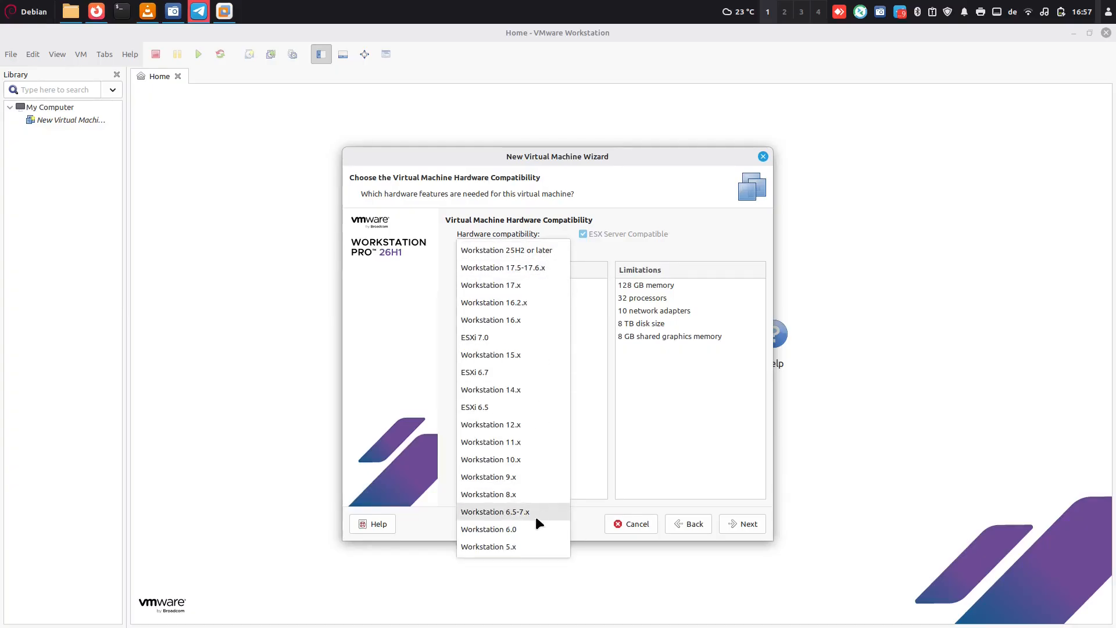
{"action": "left_click", "coordinate": [542, 254]}
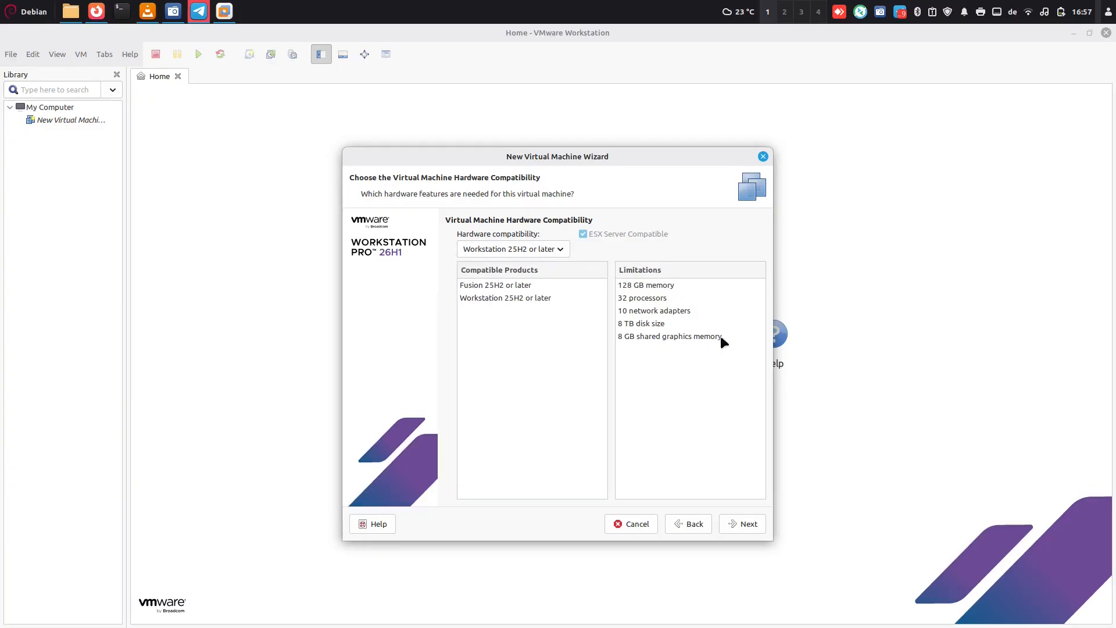
{"action": "left_click", "coordinate": [747, 524]}
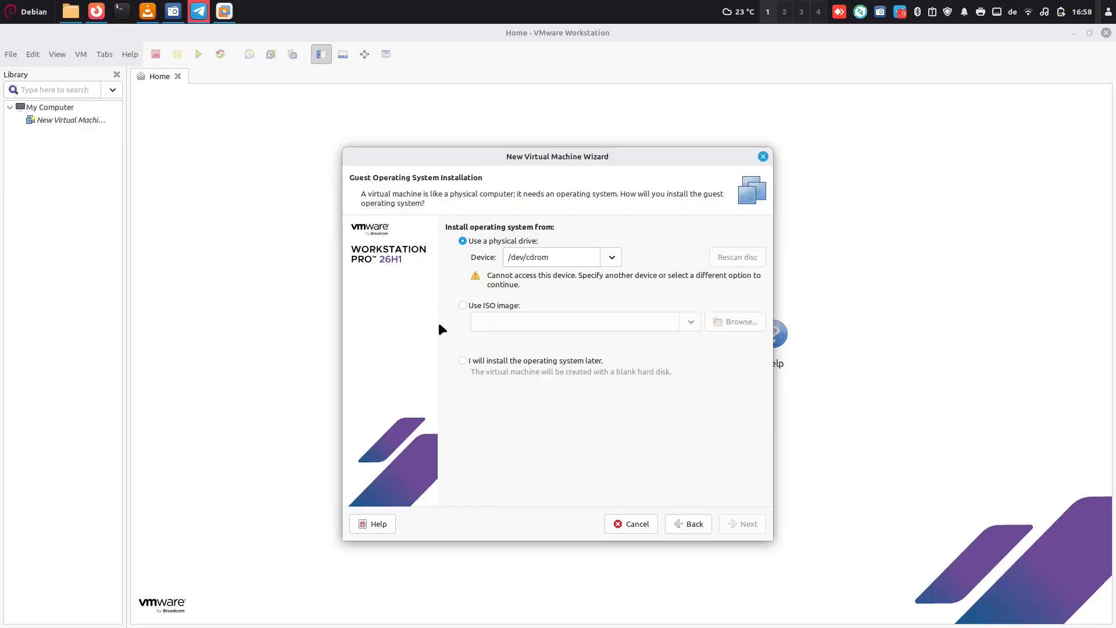
Step: Install from debian-13.6.0-amd64-DVD-1.iso in Downloads, detected as Debian 13.x 64-bit
{"action": "left_click", "coordinate": [467, 313]}
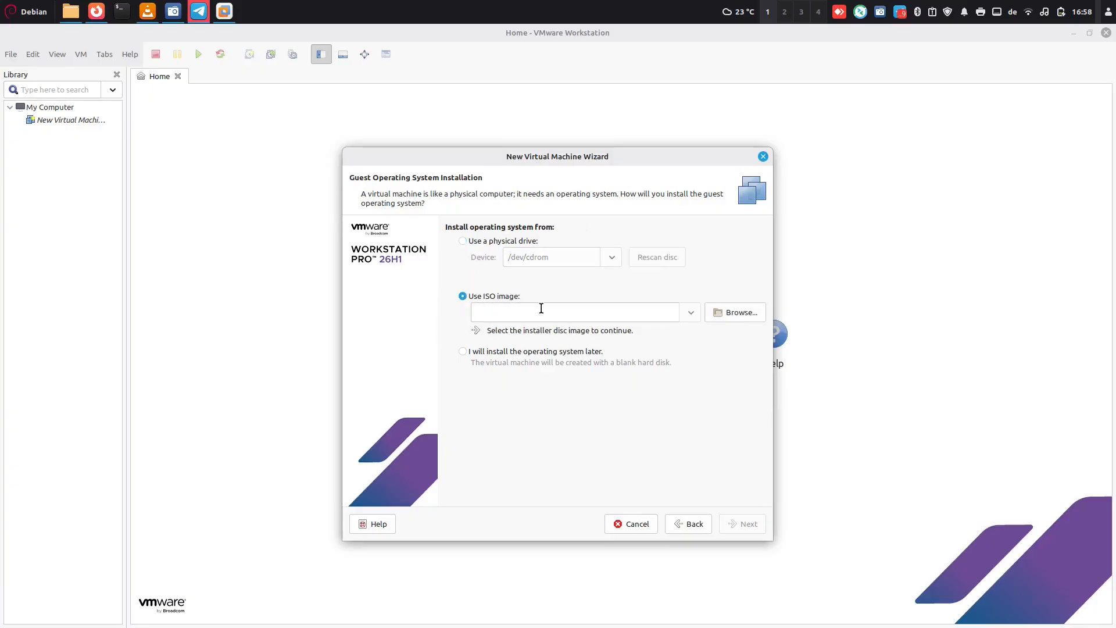
{"action": "left_click", "coordinate": [739, 316]}
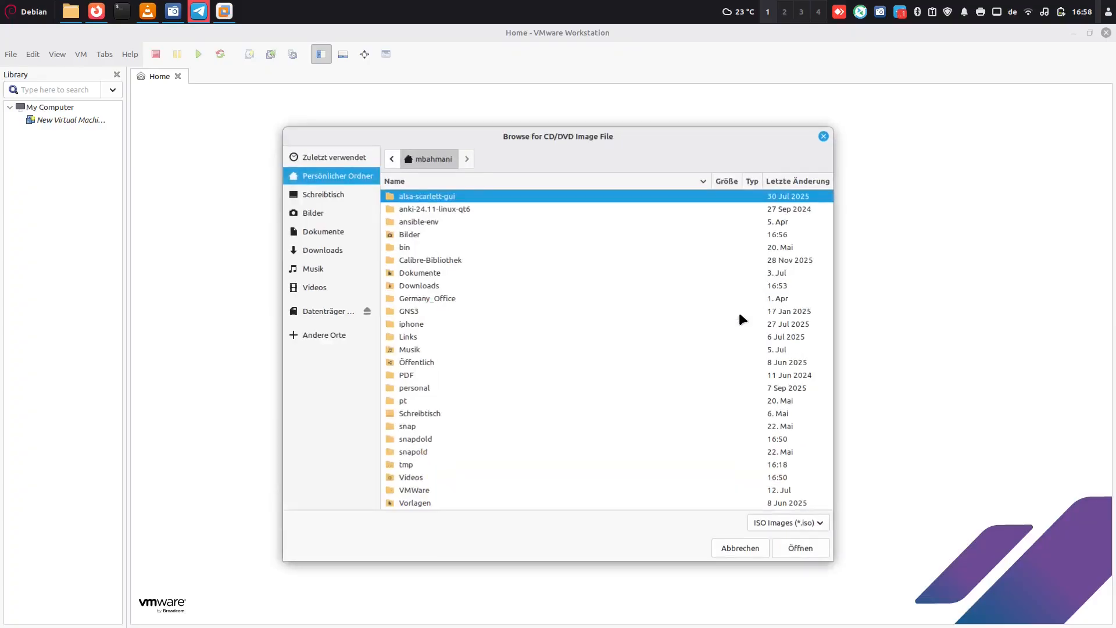
{"action": "left_click", "coordinate": [342, 244]}
{"action": "left_click", "coordinate": [418, 234]}
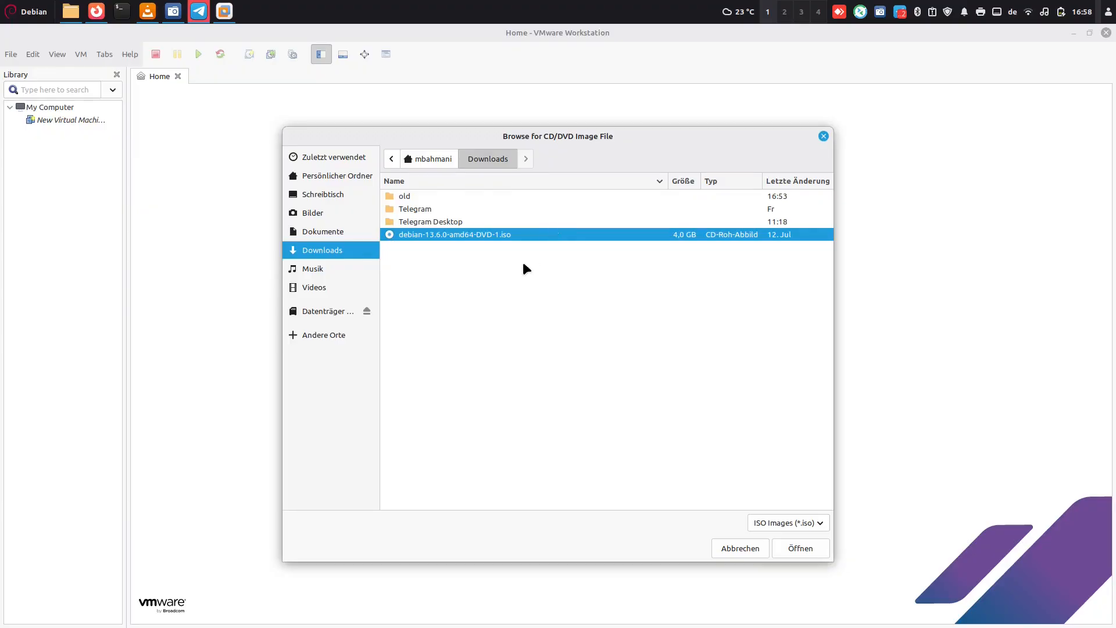
{"action": "left_click", "coordinate": [820, 552]}
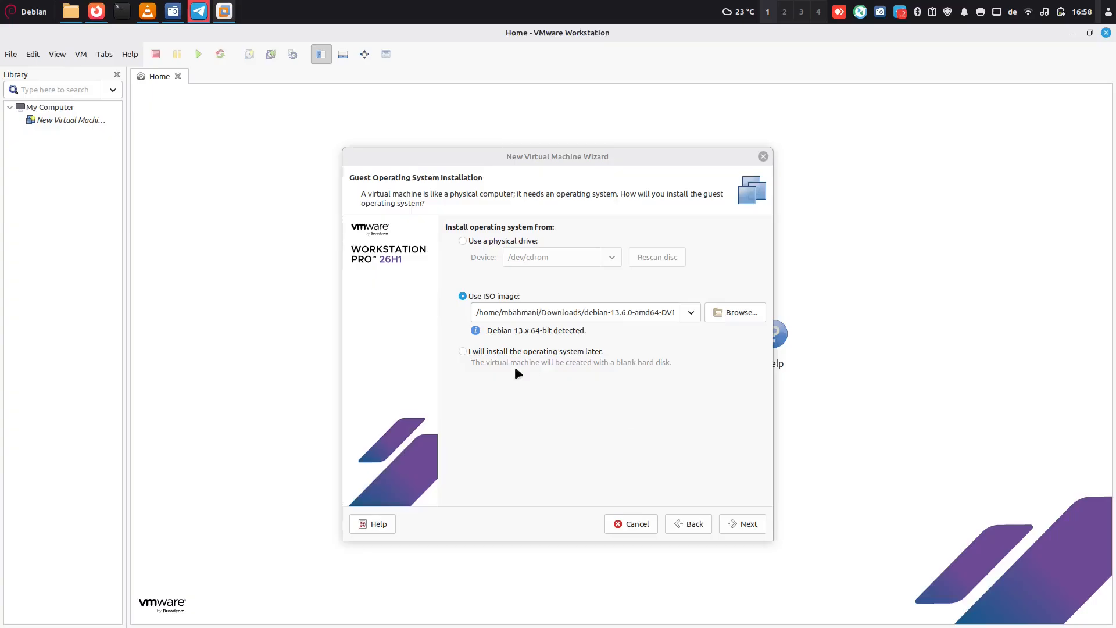
{"action": "double_click", "coordinate": [560, 332]}
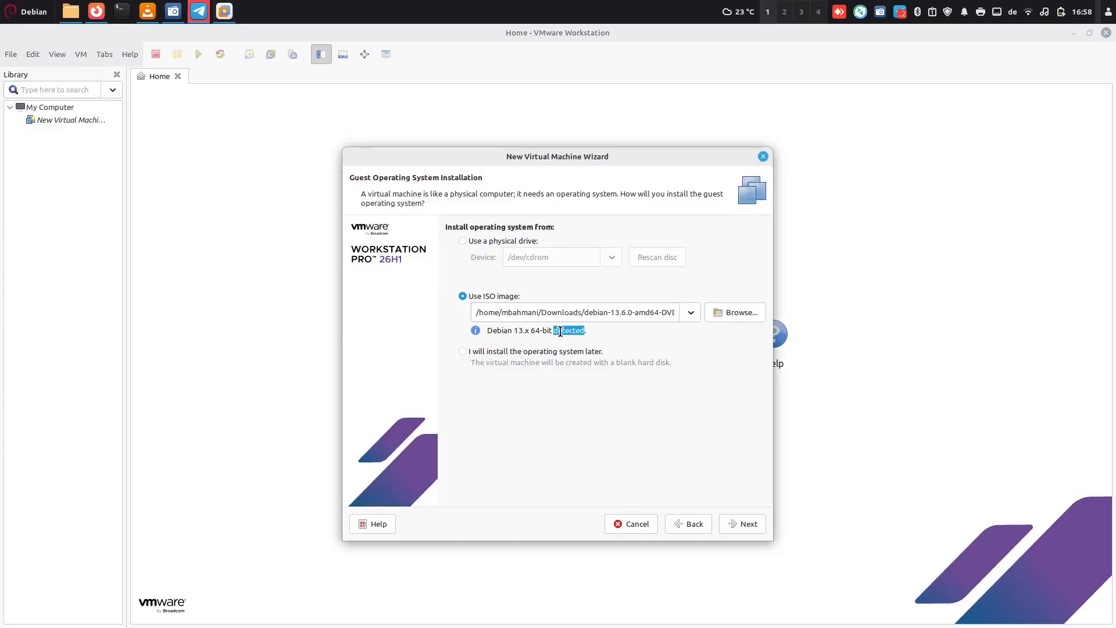
{"action": "left_click", "coordinate": [748, 524]}
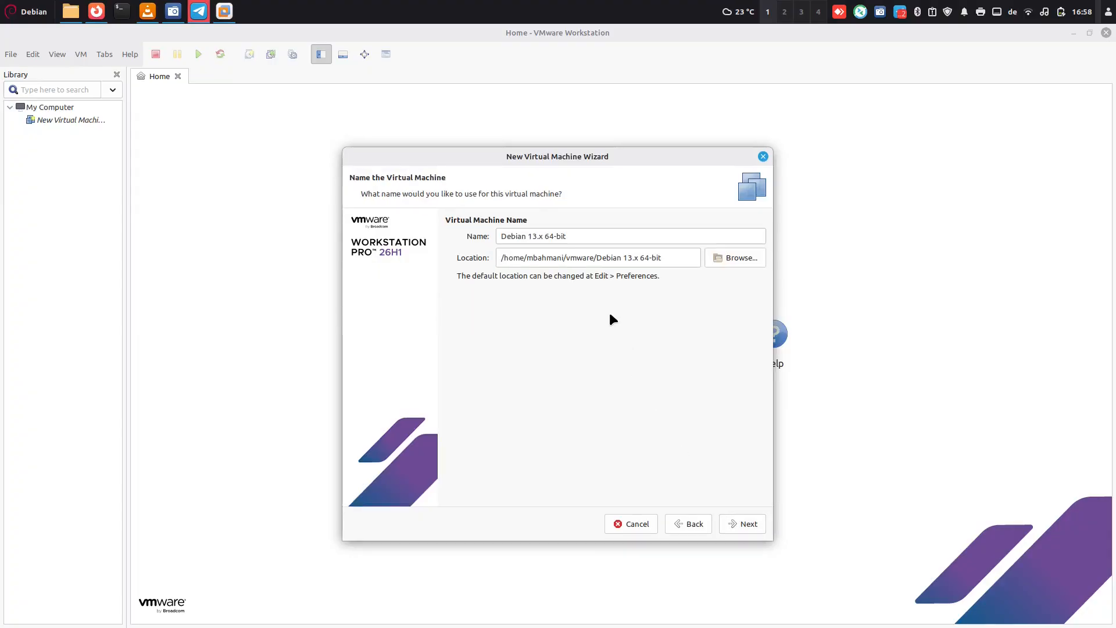
Step: Rename the virtual machine to Debian13.x, with its location folder matching
{"action": "left_click", "coordinate": [532, 237]}
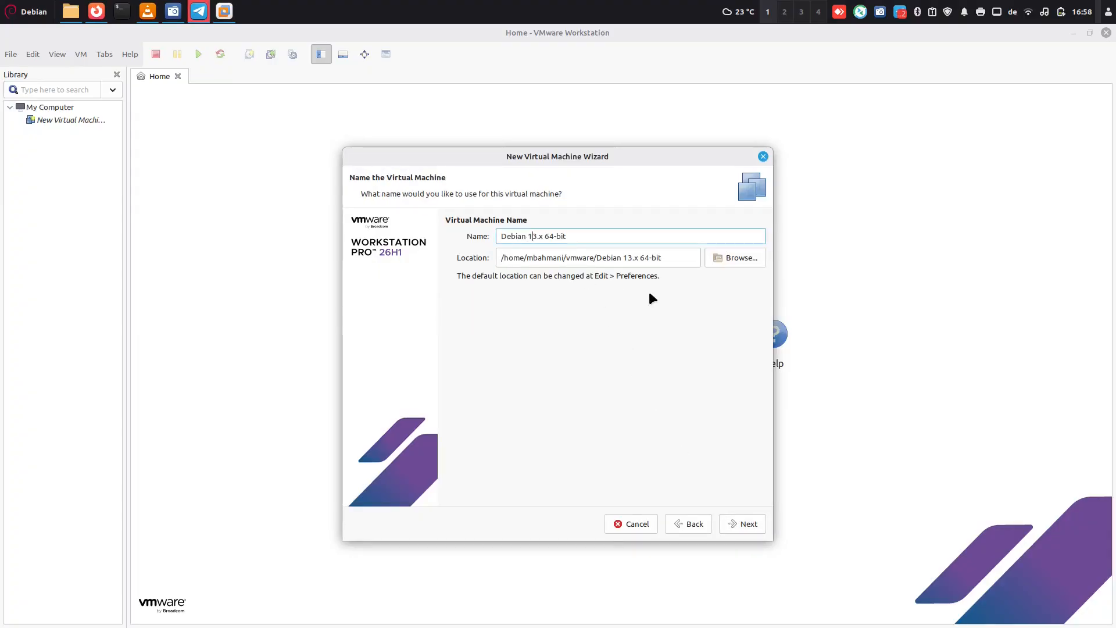
{"action": "key", "text": "BackSpace"}
{"action": "key", "text": "Delete"}
{"action": "key", "text": "Delete"}
{"action": "key", "text": "Delete"}
{"action": "key", "text": "Delete"}
{"action": "key", "text": "Delete"}
{"action": "key", "text": "Delete"}
{"action": "left_click_drag", "start_coordinate": [655, 256], "coordinate": [498, 257]}
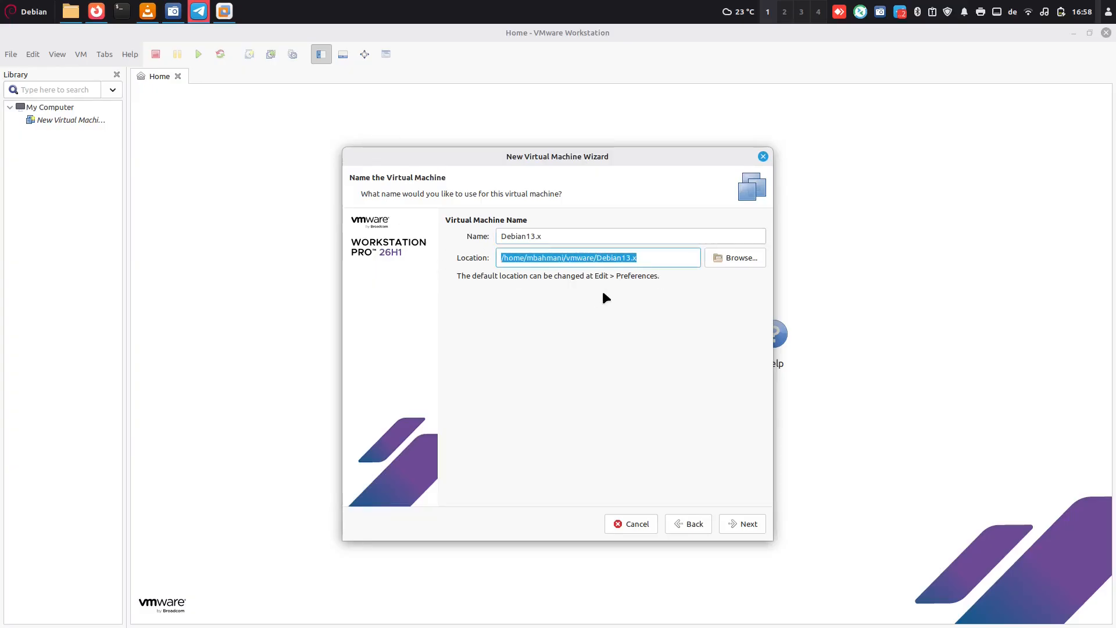
{"action": "left_click", "coordinate": [693, 258]}
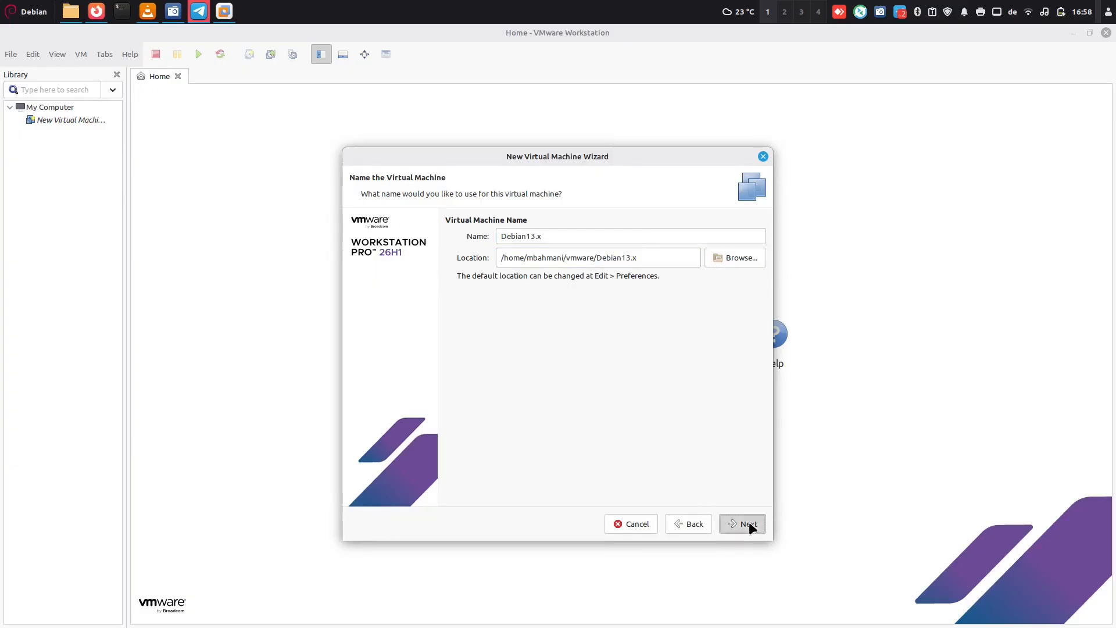
{"action": "left_click", "coordinate": [748, 524]}
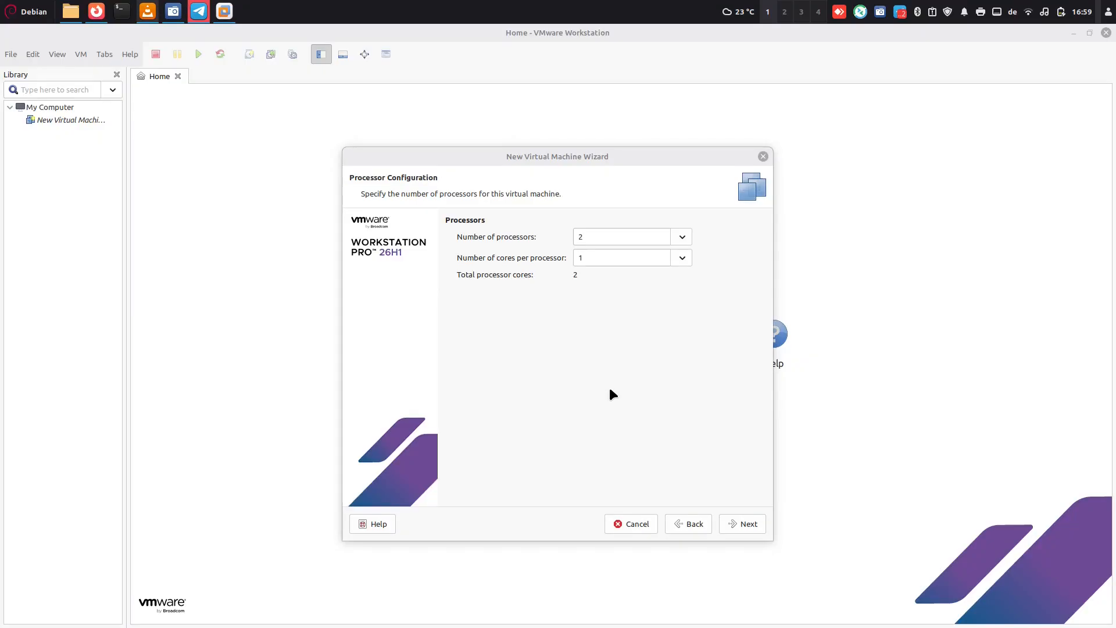
Step: Accept the default processor setup and keep memory at 2048 MB
{"action": "left_click", "coordinate": [736, 519]}
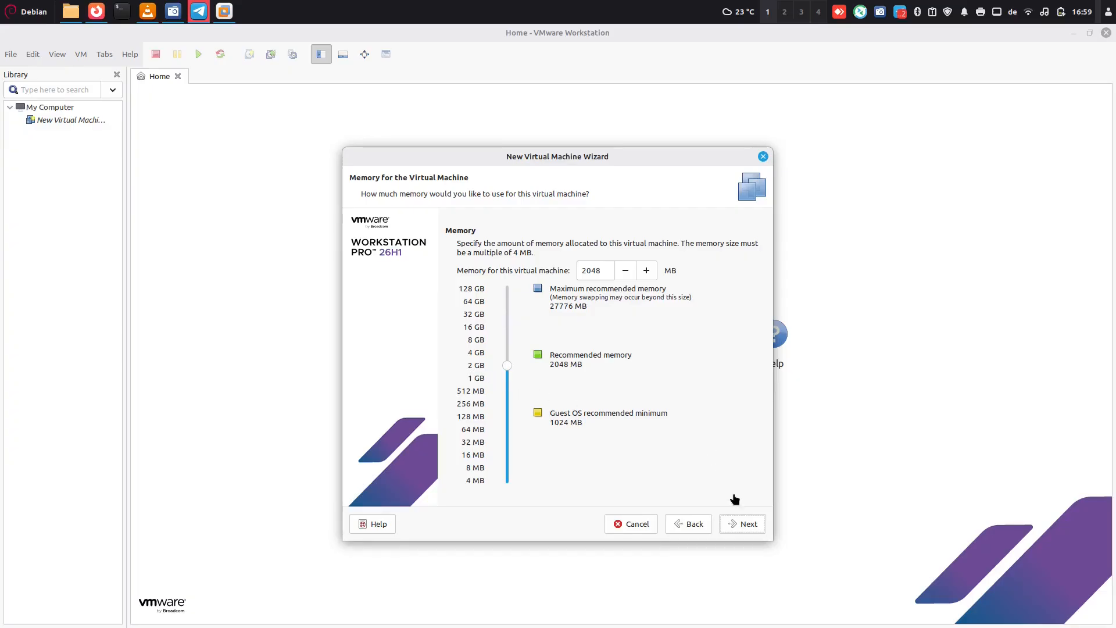
{"action": "left_click", "coordinate": [749, 526]}
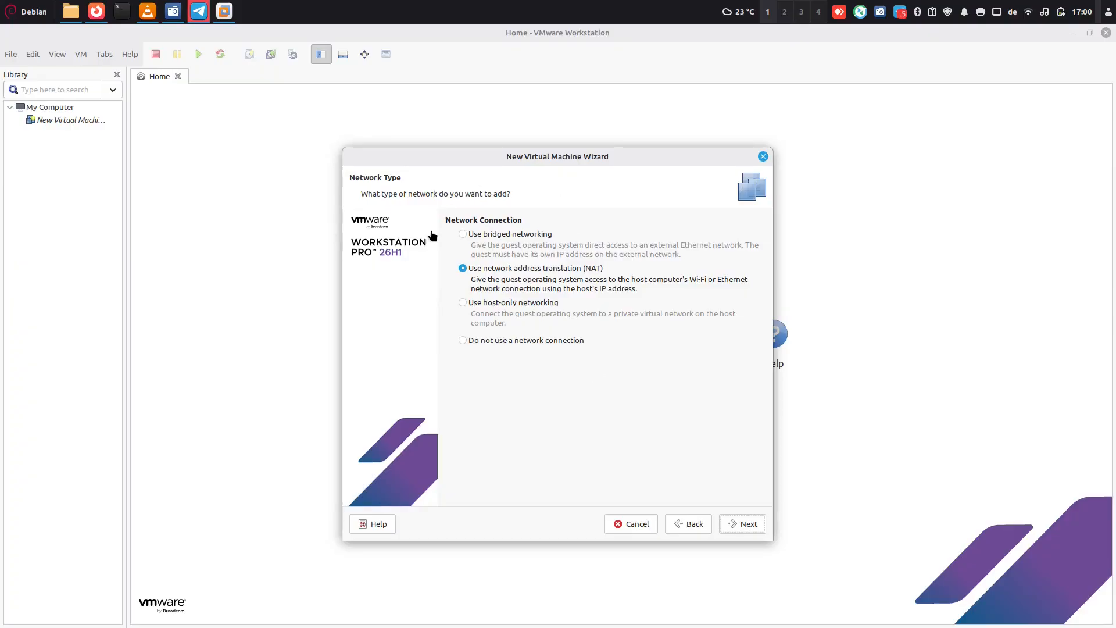
Step: Accept NAT networking and the LSI Logic (Recommended) I/O controller
{"action": "left_click", "coordinate": [736, 526]}
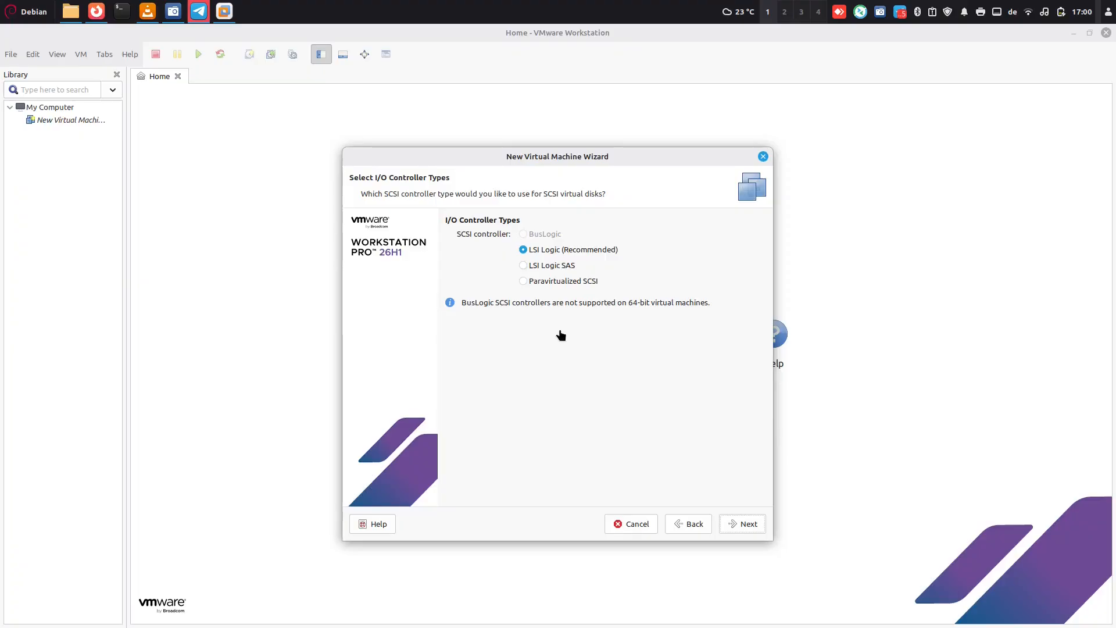
{"action": "left_click", "coordinate": [746, 526]}
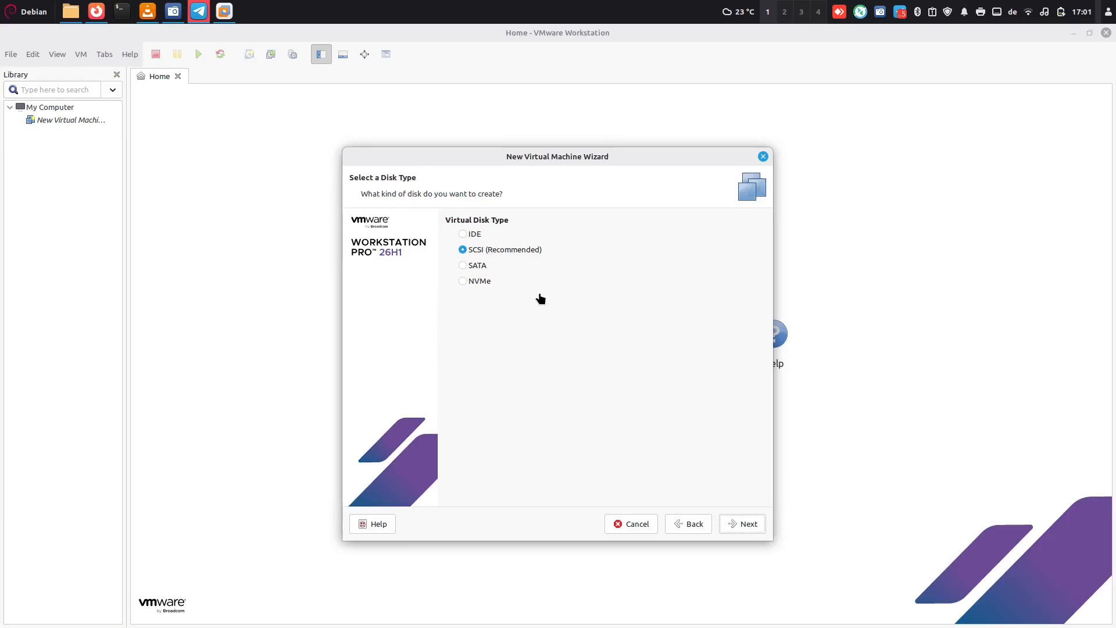
Step: Keep SCSI disk type and create a new 50 GB single-file disk named Debian13.x.vmdk
{"action": "left_click", "coordinate": [734, 524]}
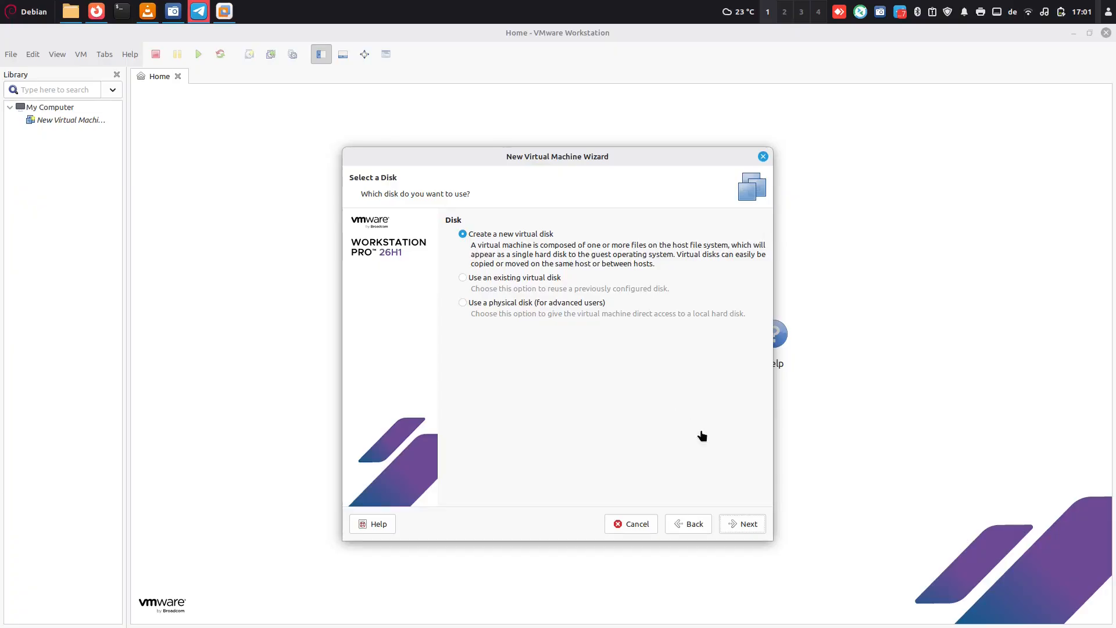
{"action": "left_click", "coordinate": [754, 524]}
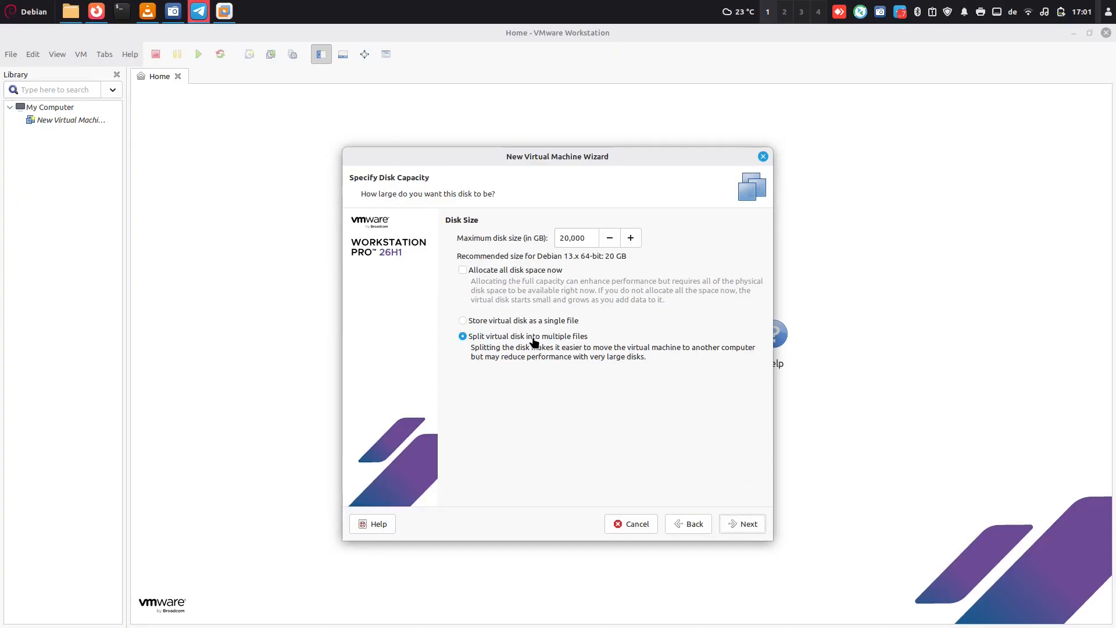
{"action": "left_click_drag", "start_coordinate": [592, 238], "coordinate": [549, 243]}
{"action": "type", "text": "50"}
{"action": "left_click", "coordinate": [577, 322]}
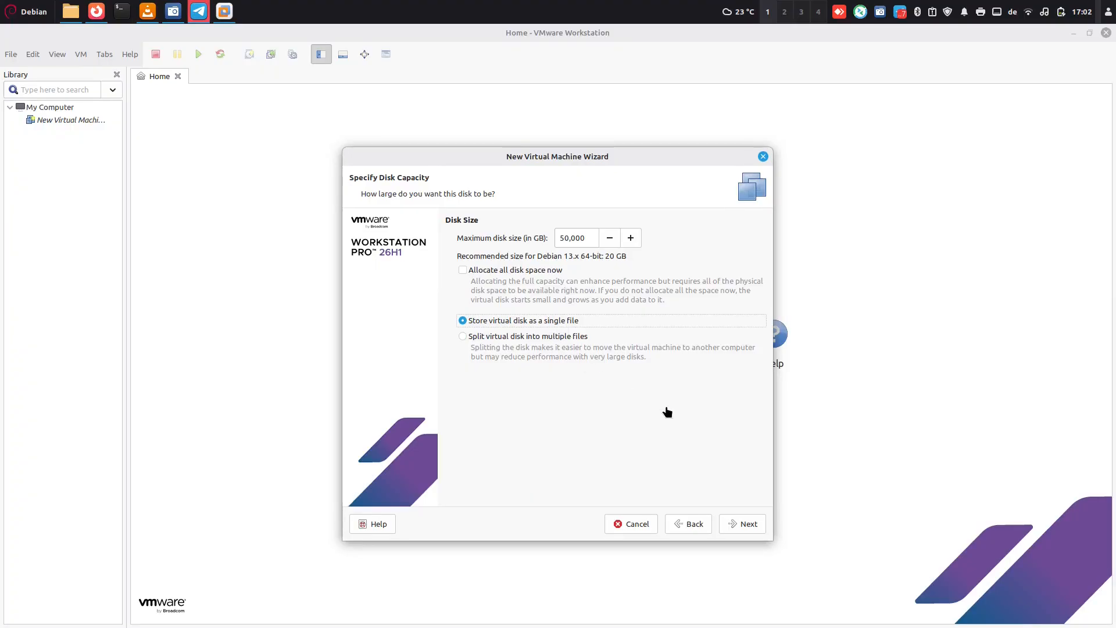
{"action": "left_click", "coordinate": [749, 531]}
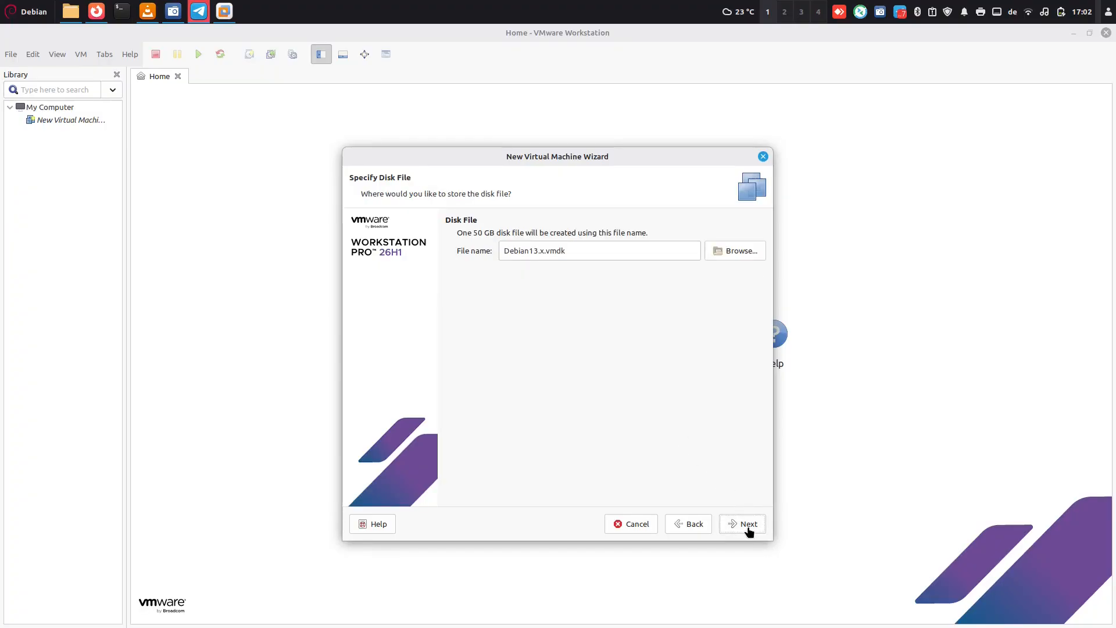
{"action": "triple_click", "coordinate": [587, 252]}
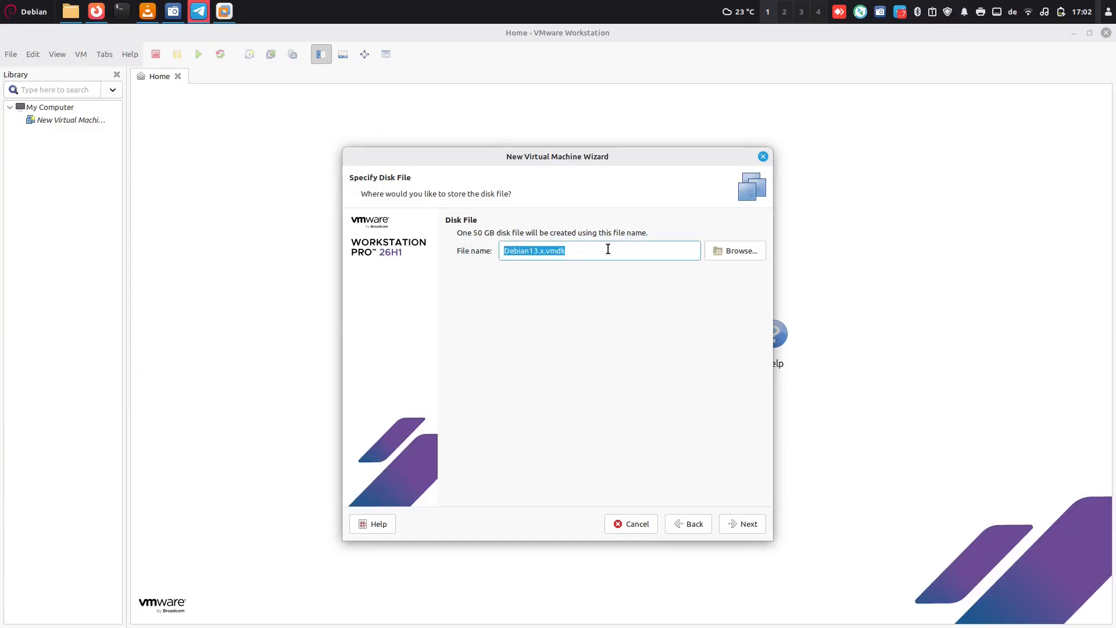
{"action": "left_click", "coordinate": [609, 249]}
Step: Keep Debian13.x.vmdk, disable automatic power-on after creation, and finish the wizard
{"action": "left_click", "coordinate": [755, 525]}
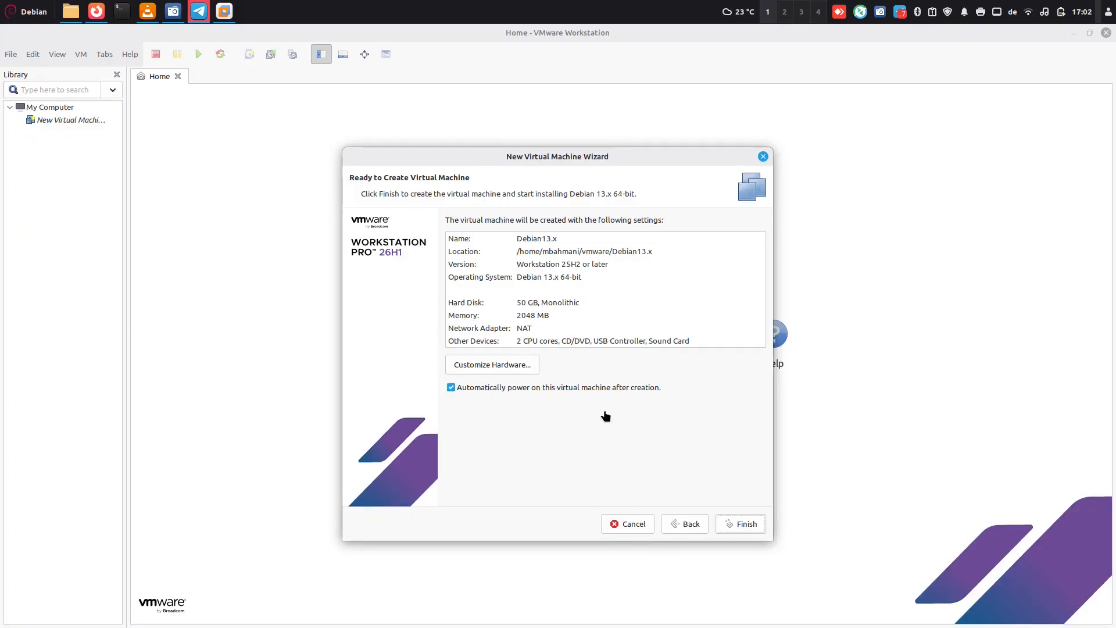
{"action": "left_click", "coordinate": [605, 390]}
{"action": "left_click", "coordinate": [744, 525]}
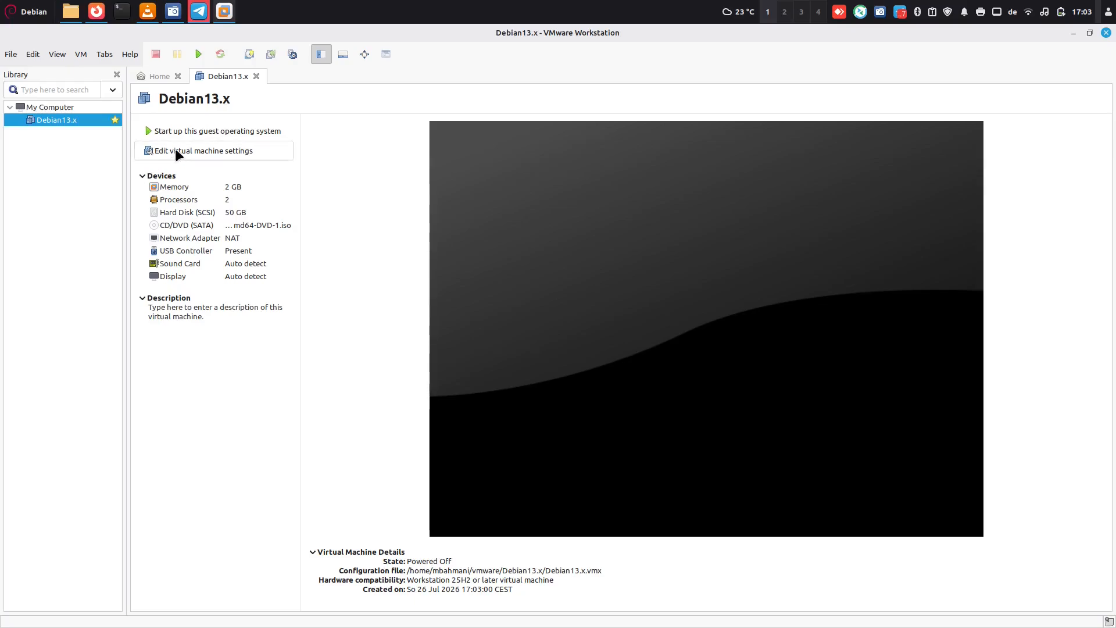
Step: Open Debian13.x's settings on the Options tab, showing guest Linux, Debian 13.x 64-bit
{"action": "left_click", "coordinate": [218, 150]}
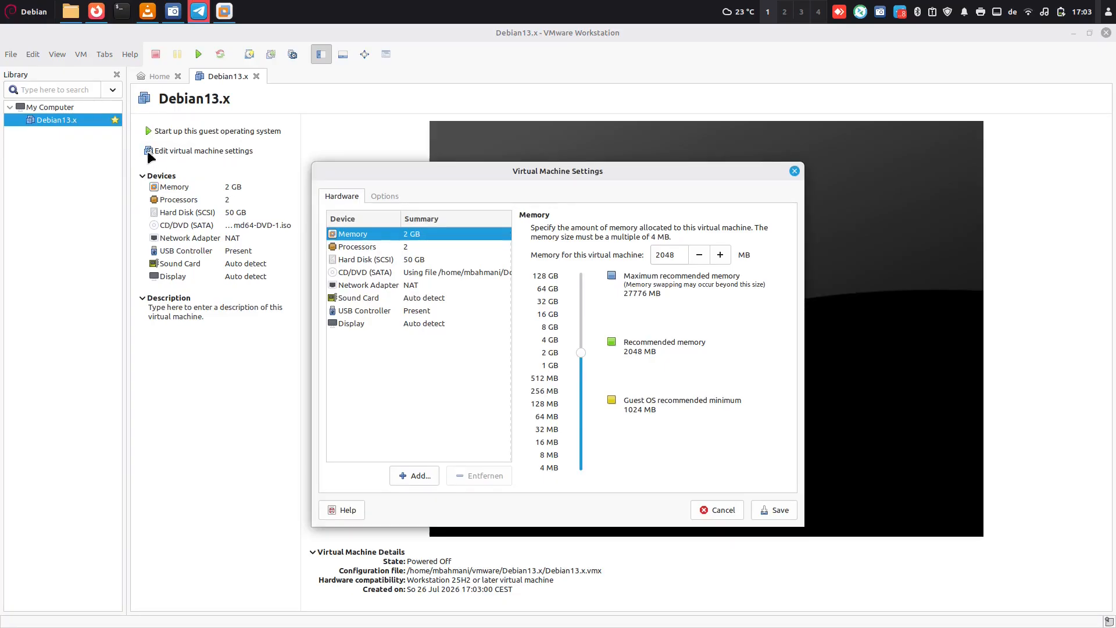
{"action": "right_click", "coordinate": [49, 120]}
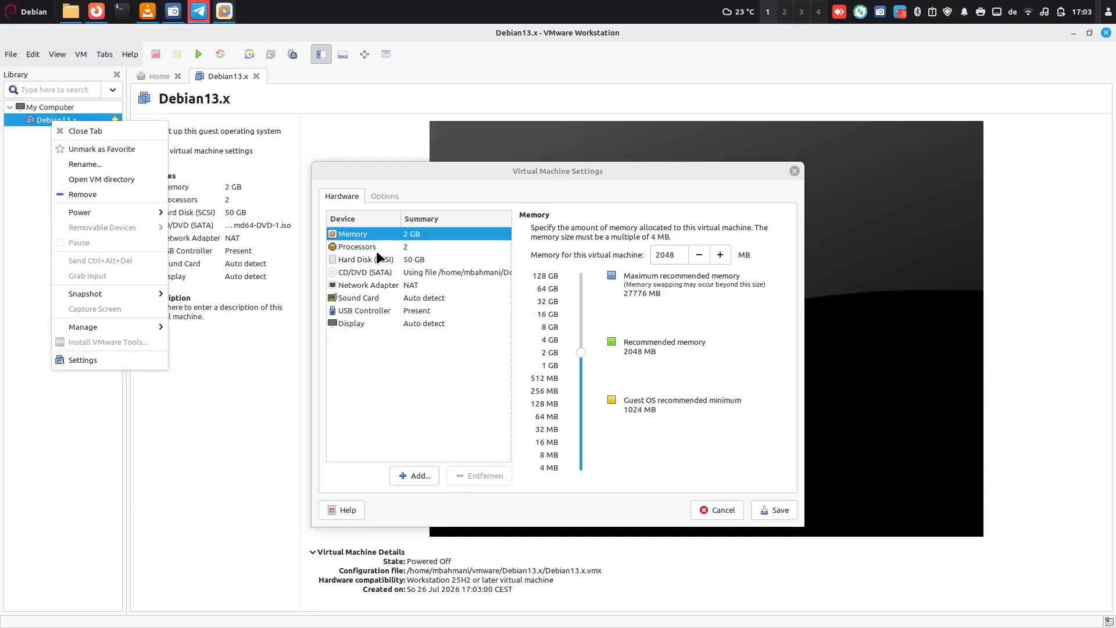
{"action": "left_click", "coordinate": [444, 168]}
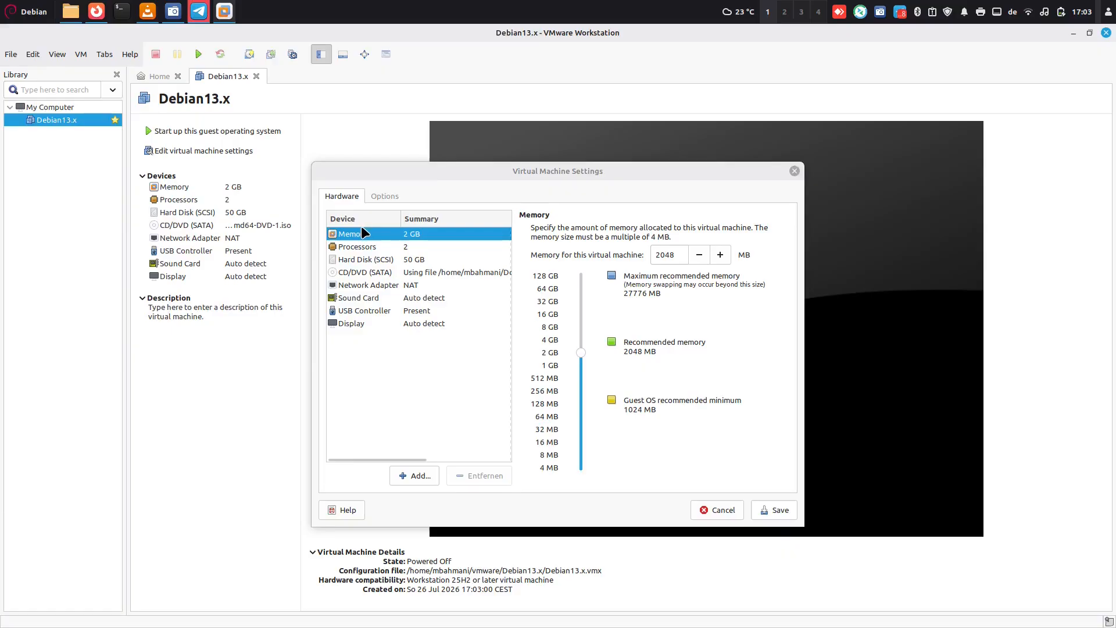
{"action": "left_click", "coordinate": [372, 197]}
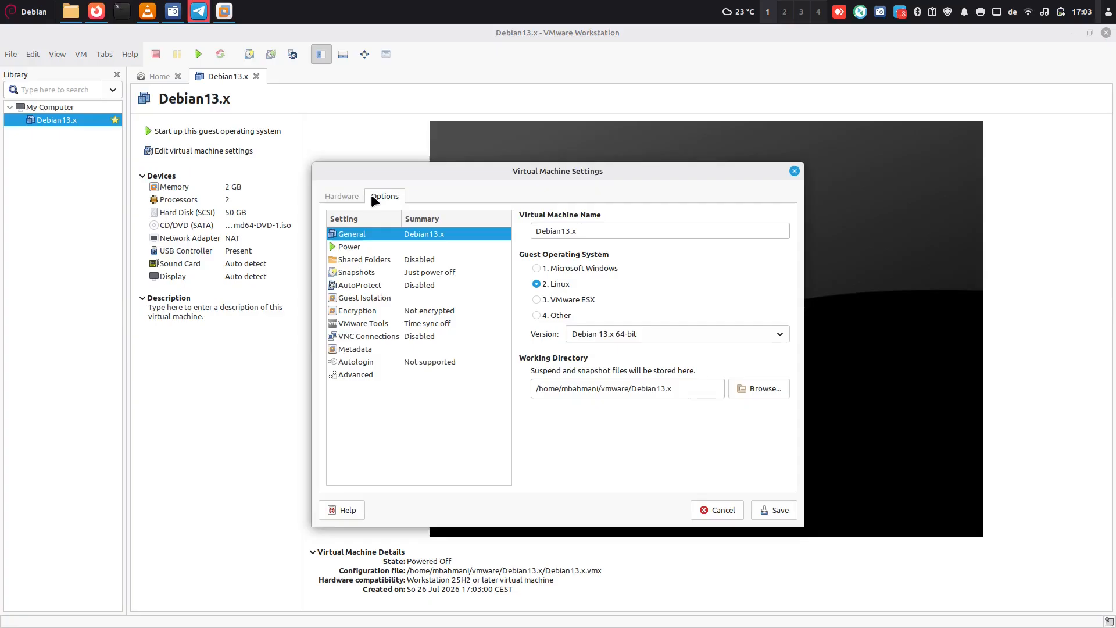
Step: Verify the Advanced options show UEFI firmware, then save and close Debian13.x's settings
{"action": "left_click", "coordinate": [368, 374]}
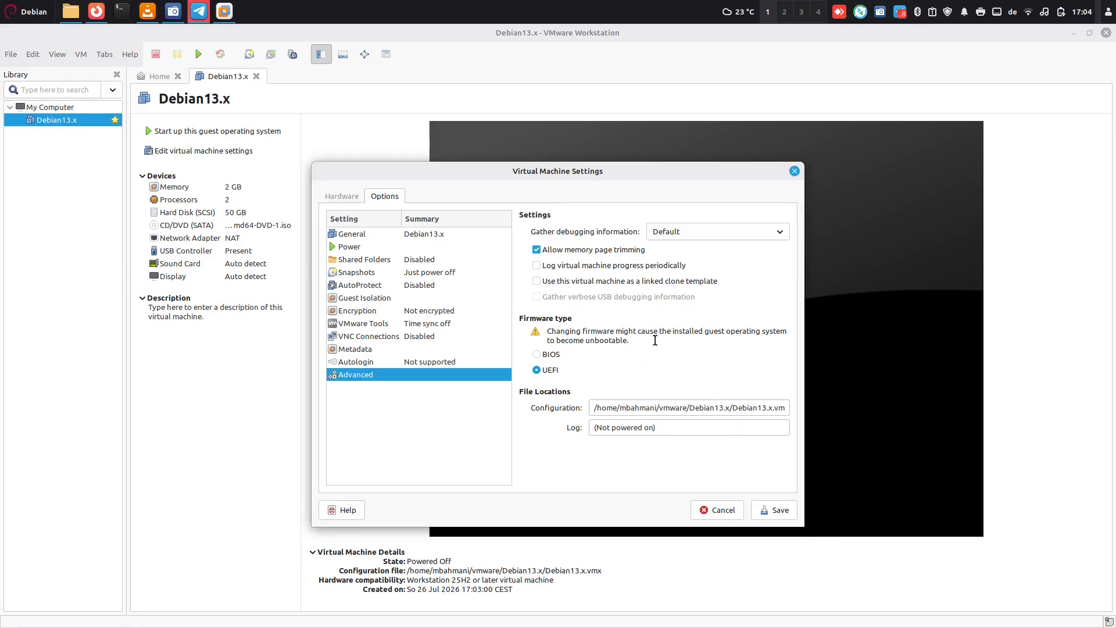
{"action": "left_click_drag", "start_coordinate": [636, 343], "coordinate": [547, 329]}
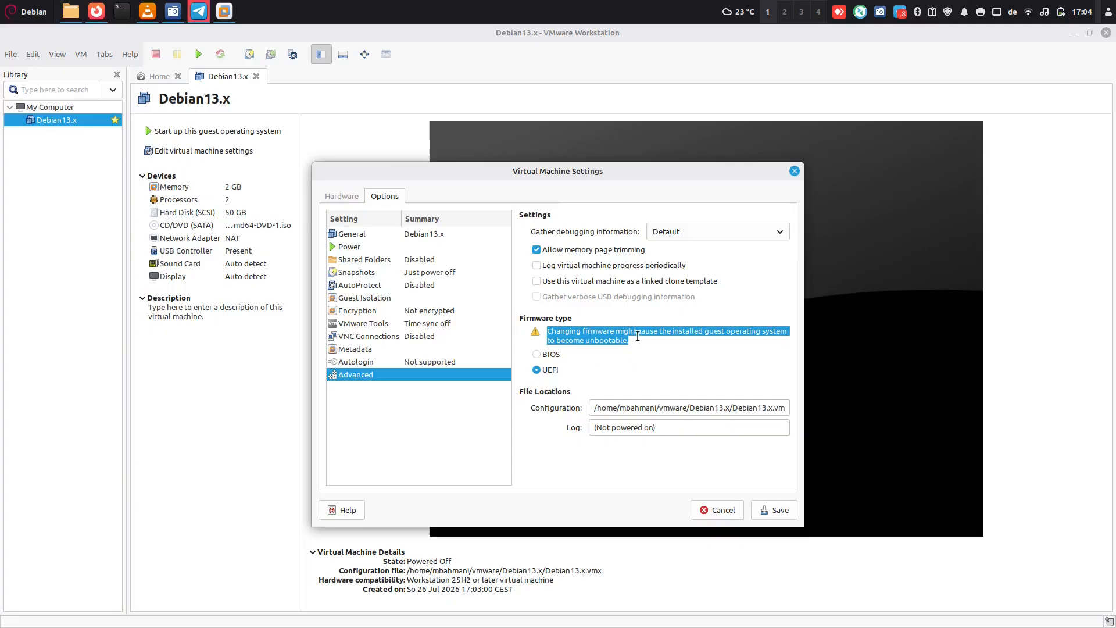
{"action": "left_click", "coordinate": [673, 338]}
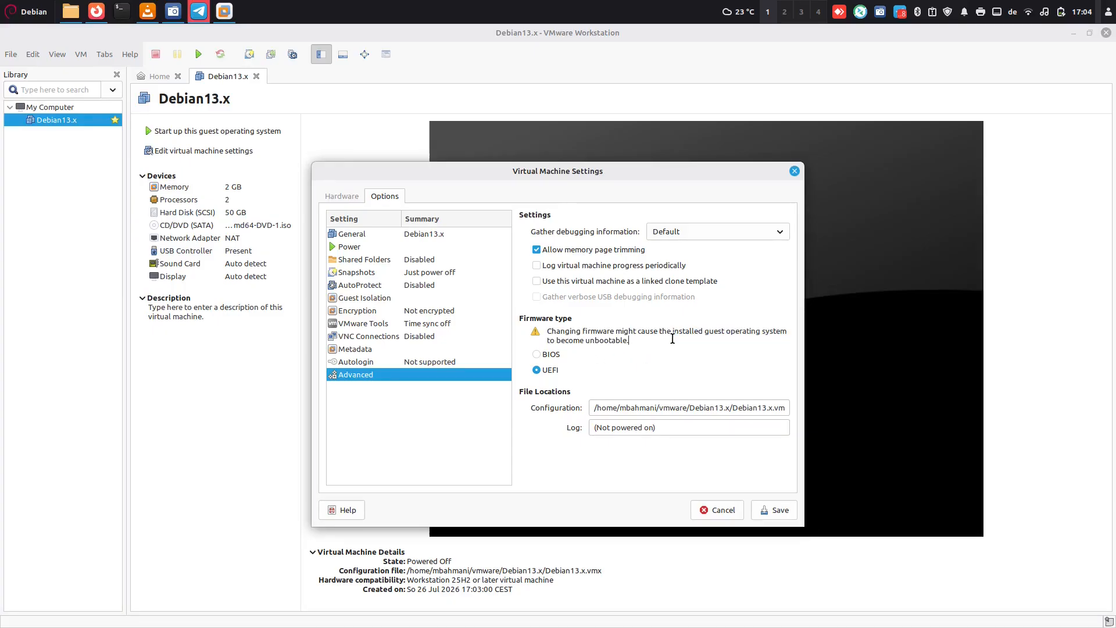
{"action": "left_click", "coordinate": [779, 510]}
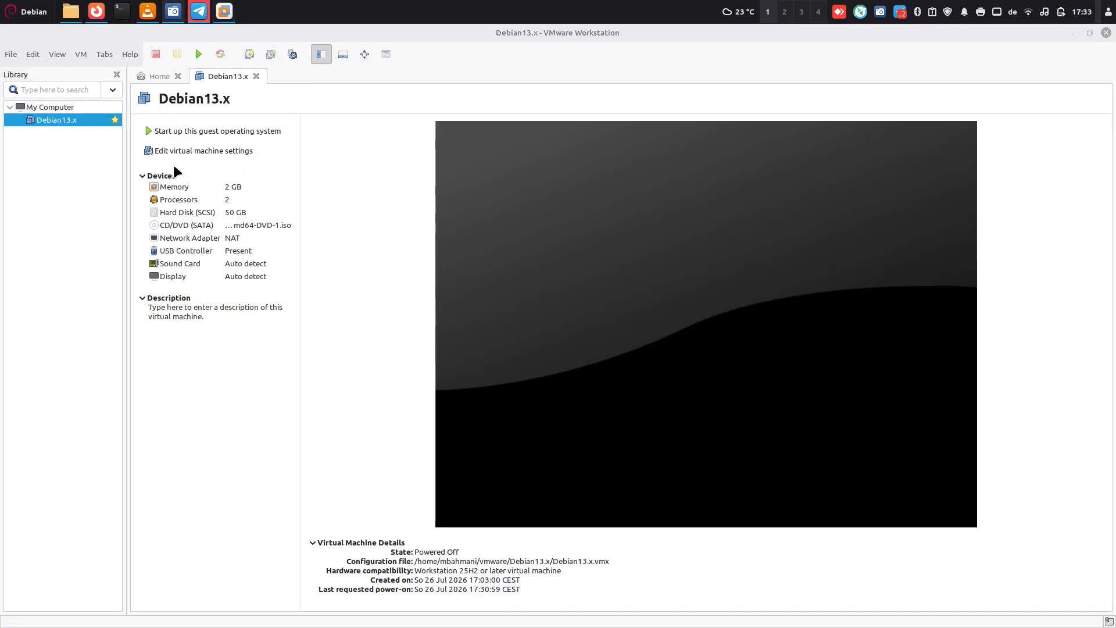
Step: Power on Debian13.x and launch Graphical install from the Debian boot menu
{"action": "left_click", "coordinate": [198, 54]}
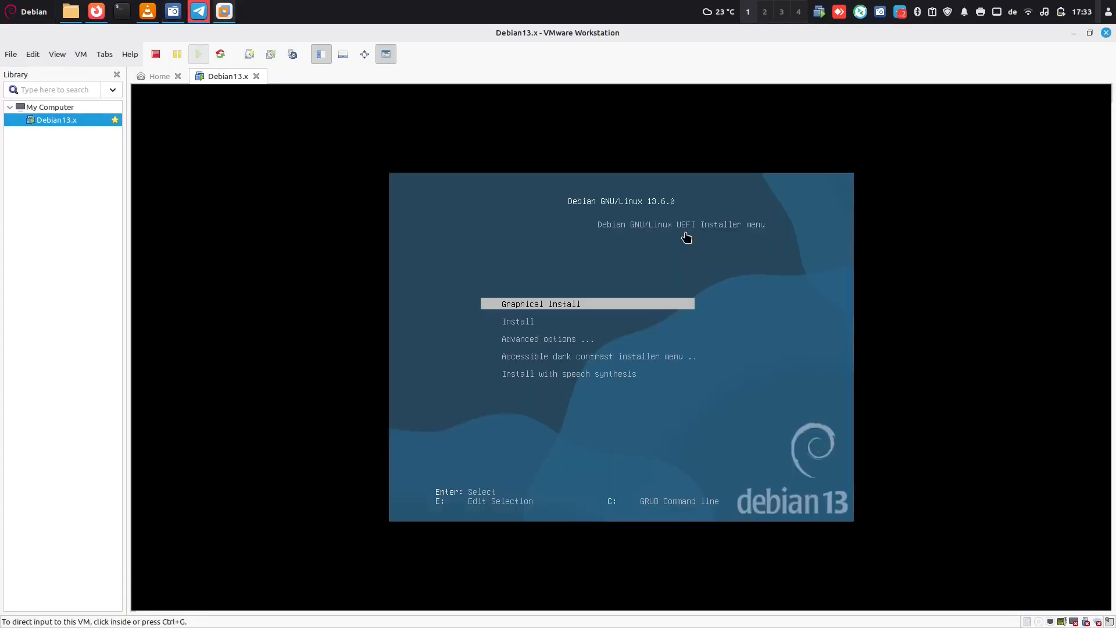
{"action": "left_click", "coordinate": [705, 254]}
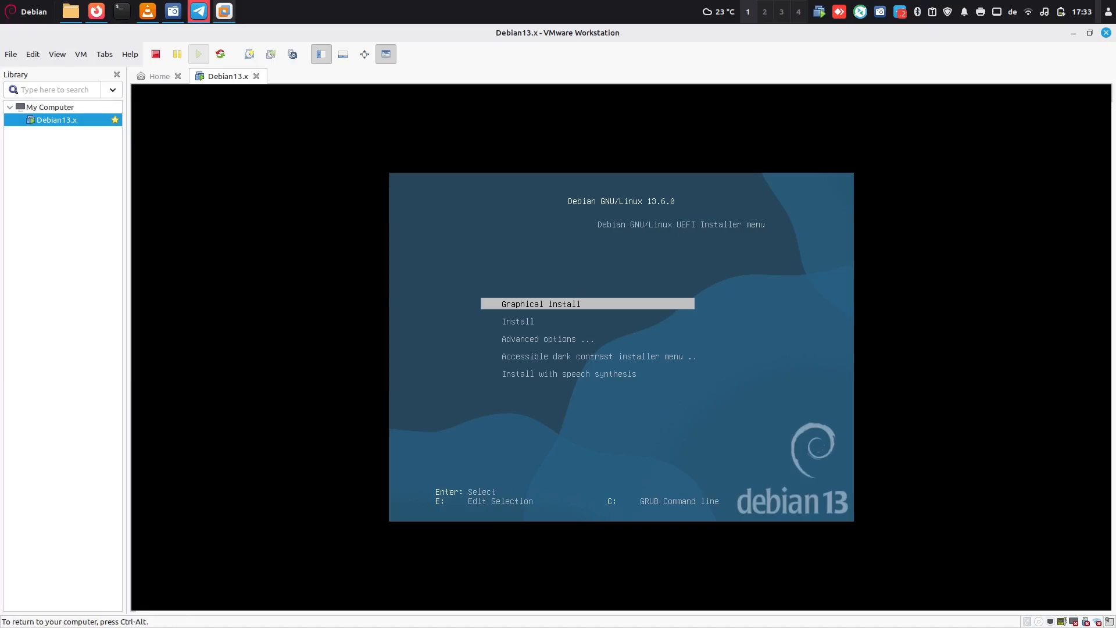
{"action": "key", "text": "Down"}
{"action": "key", "text": "Down"}
{"action": "key", "text": "Up"}
{"action": "key", "text": "Up"}
{"action": "key", "text": "Return"}
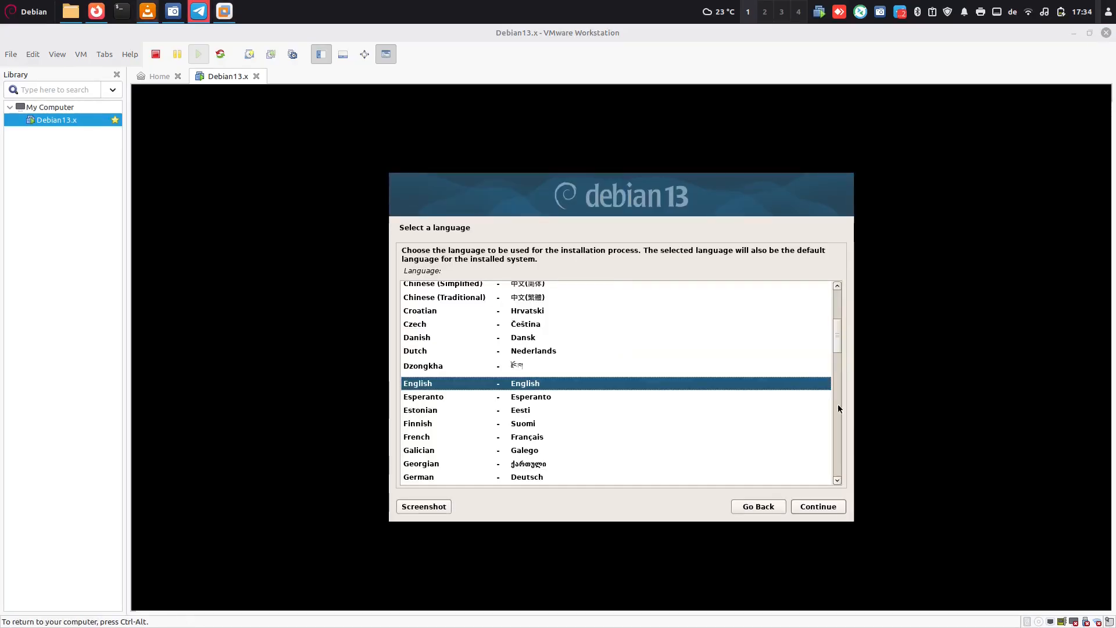
Step: Keep English as the installer language and set the location to Germany under Europe
{"action": "left_click", "coordinate": [834, 508]}
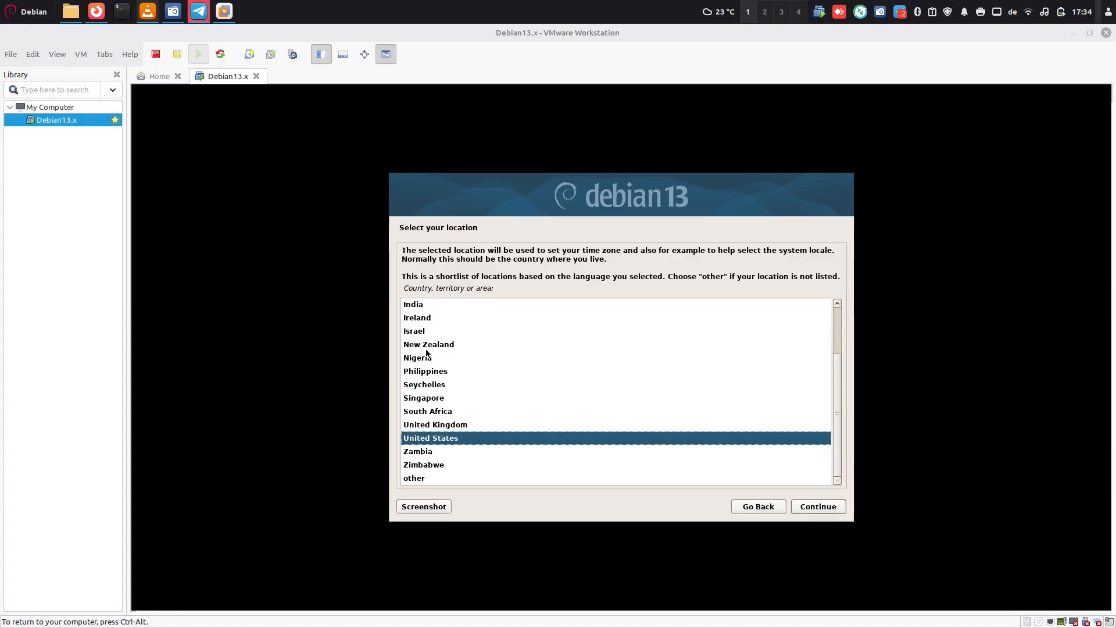
{"action": "left_click", "coordinate": [448, 478]}
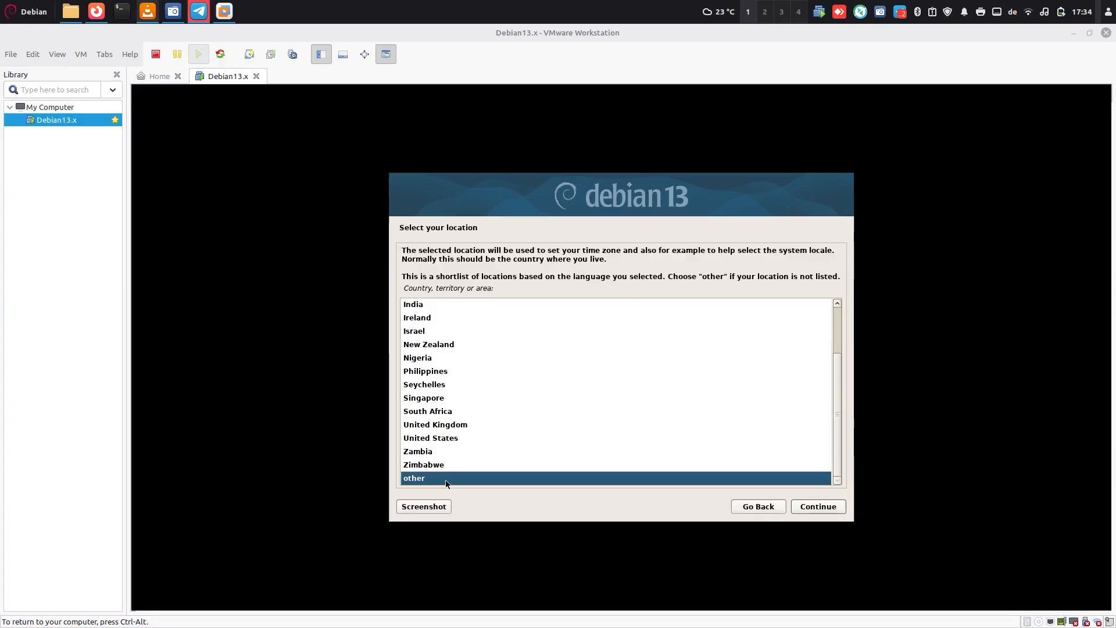
{"action": "left_click", "coordinate": [822, 509]}
{"action": "left_click", "coordinate": [435, 388]}
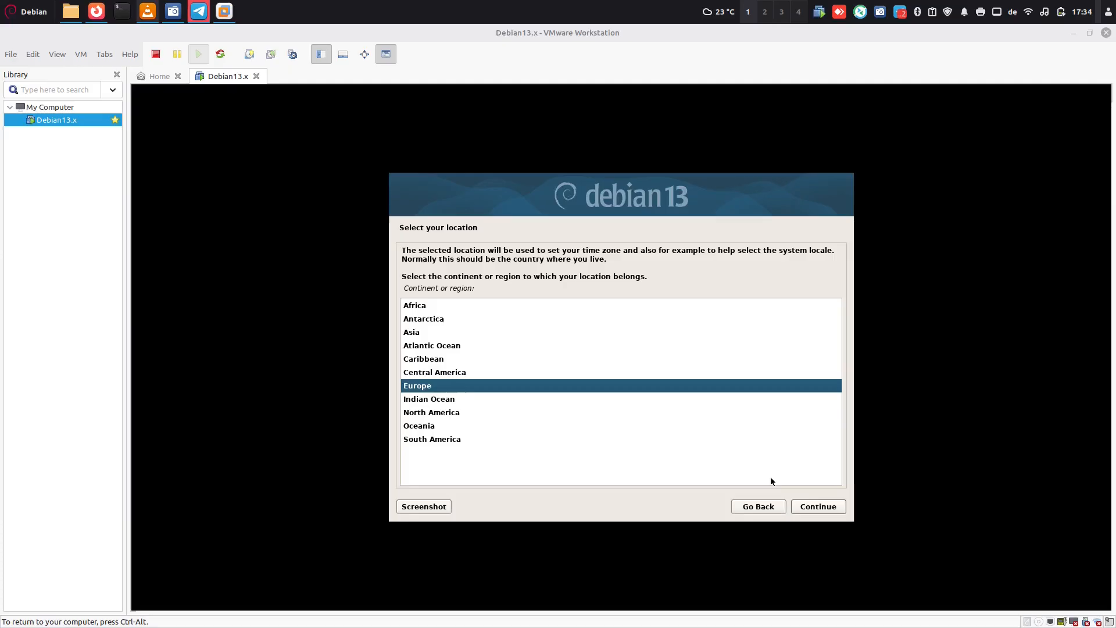
{"action": "left_click", "coordinate": [826, 506]}
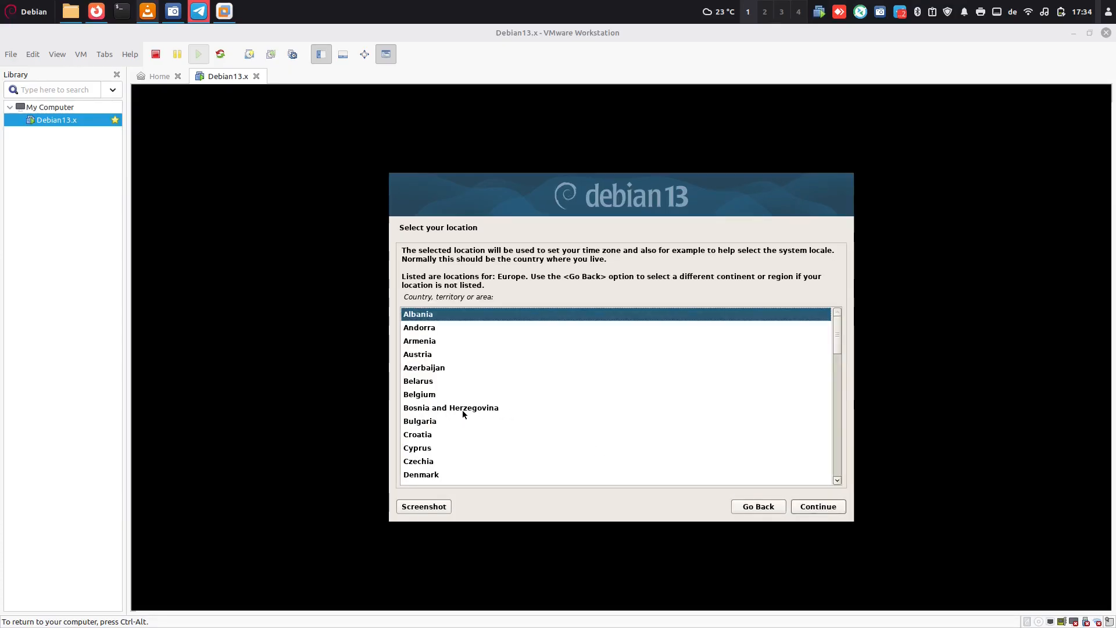
{"action": "scroll", "coordinate": [463, 410], "scroll_direction": "down", "scroll_amount": 1}
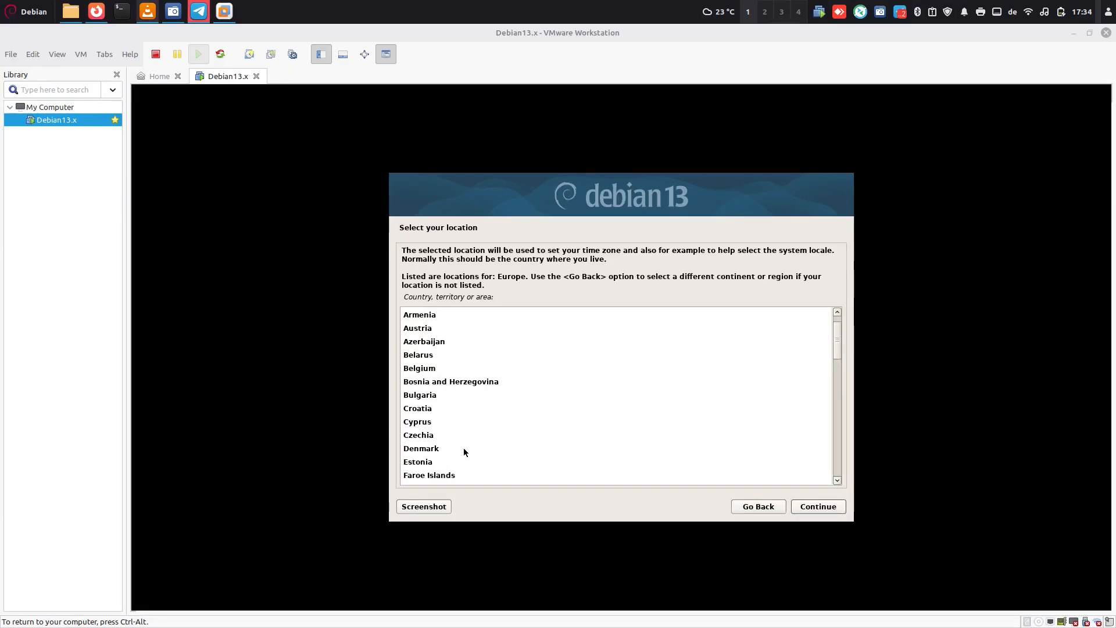
{"action": "scroll", "coordinate": [467, 444], "scroll_direction": "down", "scroll_amount": 2}
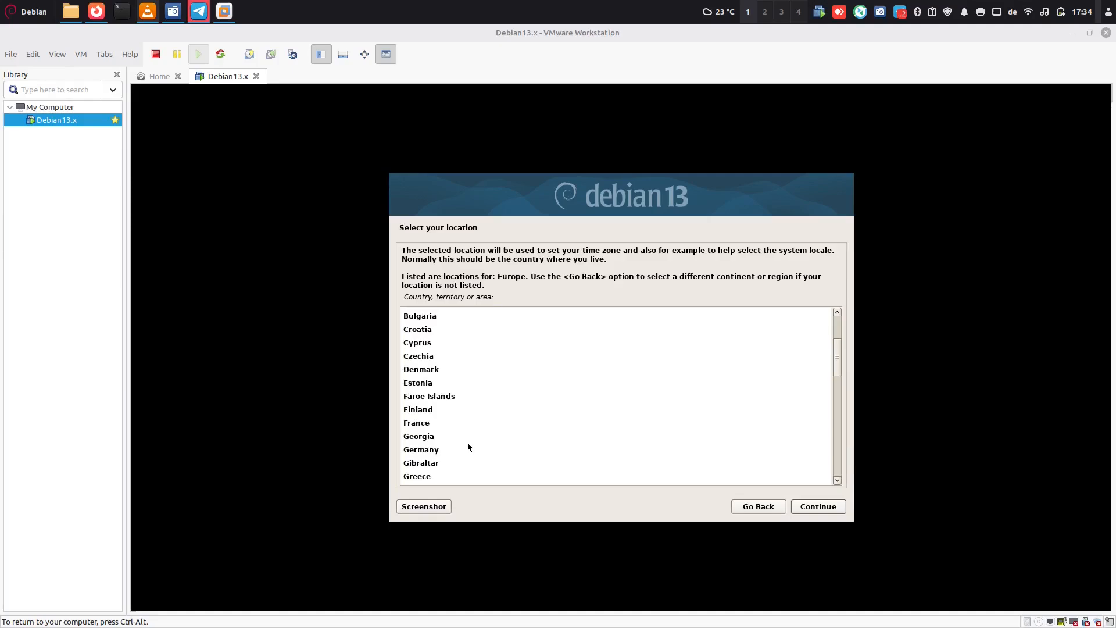
{"action": "left_click", "coordinate": [469, 449]}
{"action": "left_click", "coordinate": [823, 508]}
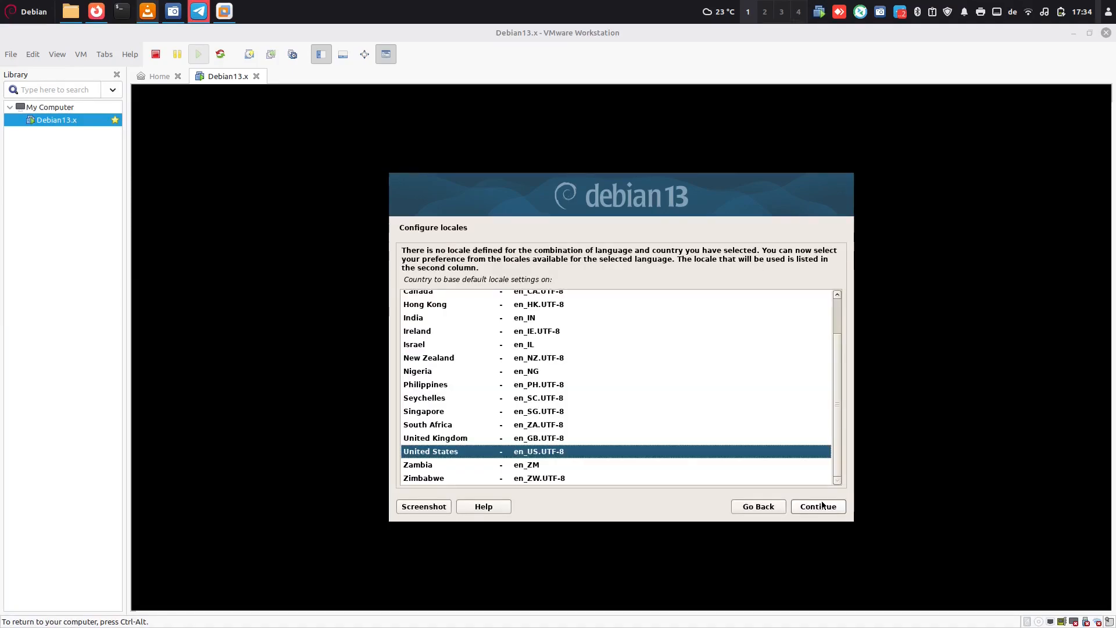
Step: Keep the en_US.UTF-8 locale and choose the German keyboard layout
{"action": "left_click", "coordinate": [823, 510]}
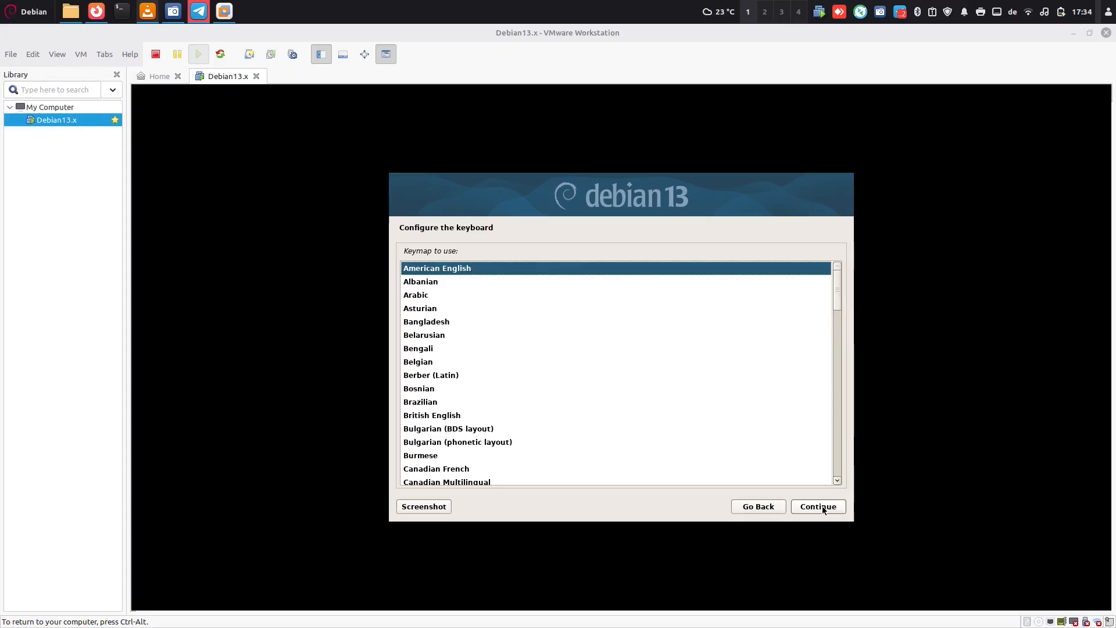
{"action": "scroll", "coordinate": [620, 371], "scroll_direction": "down", "scroll_amount": 5}
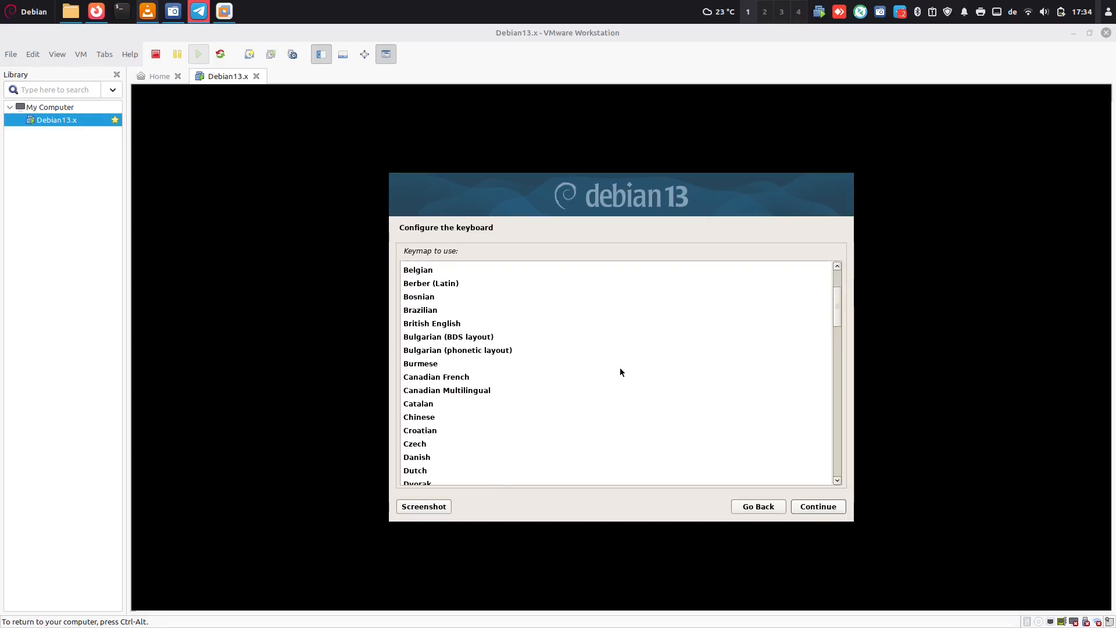
{"action": "scroll", "coordinate": [620, 368], "scroll_direction": "down", "scroll_amount": 3}
{"action": "scroll", "coordinate": [620, 373], "scroll_direction": "down", "scroll_amount": 5}
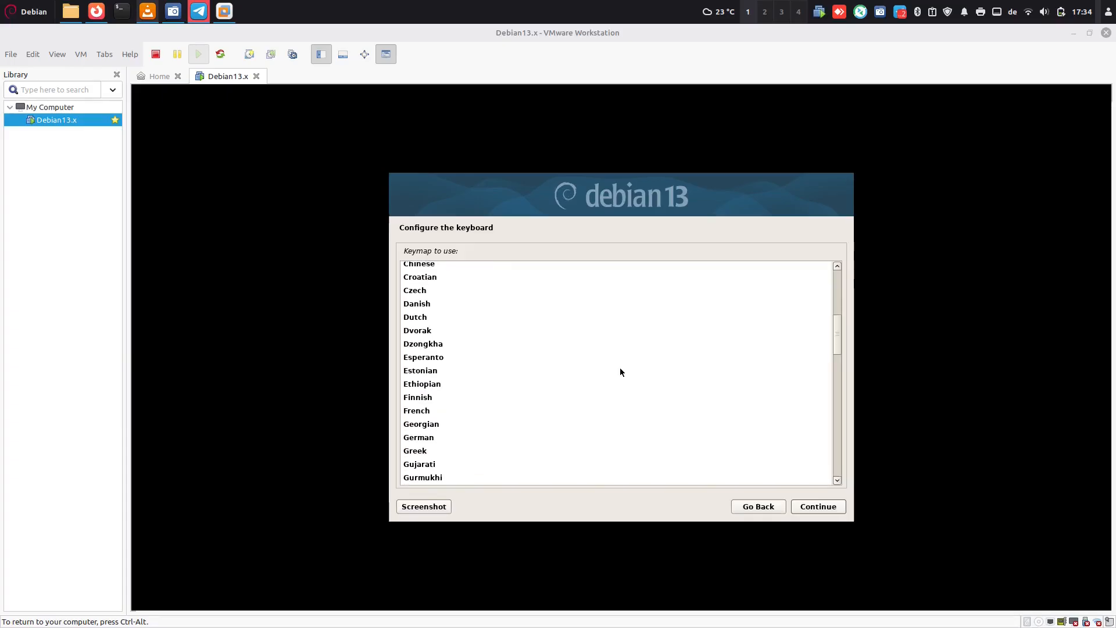
{"action": "left_click", "coordinate": [423, 440]}
{"action": "left_click", "coordinate": [819, 507]}
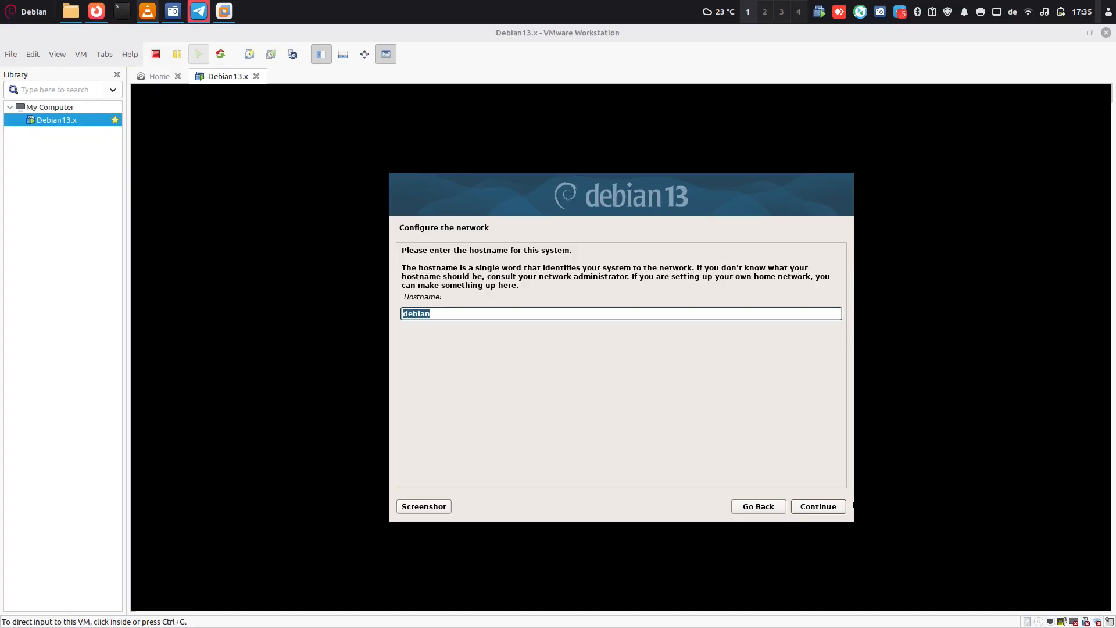
Step: Change the hostname from debian to debian13x
{"action": "left_click", "coordinate": [407, 319]}
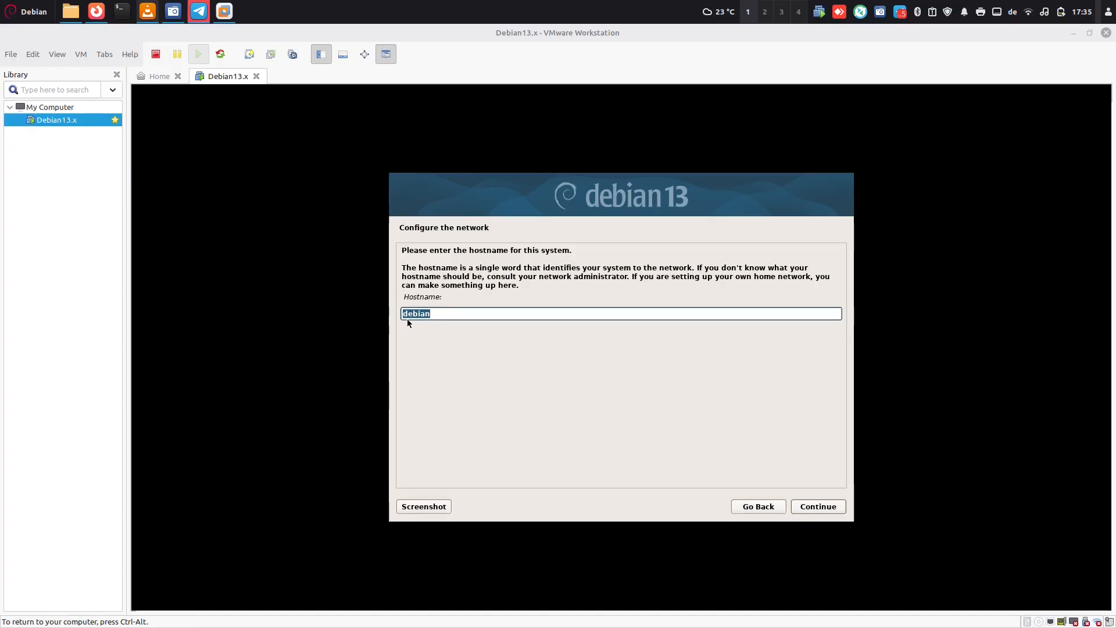
{"action": "left_click", "coordinate": [459, 313]}
{"action": "type", "text": "13x"}
{"action": "left_click", "coordinate": [826, 508]}
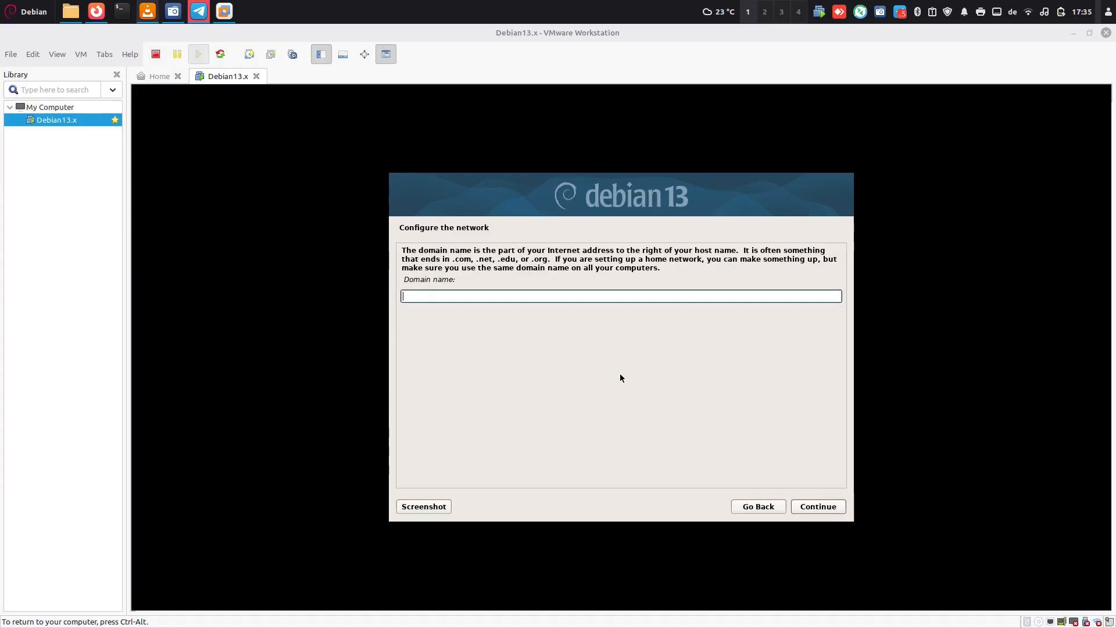
Step: Enter lab.local as the domain name and continue
{"action": "type", "text": "lo"}
{"action": "key", "text": "BackSpace"}
{"action": "key", "text": "BackSpace"}
{"action": "type", "text": "lab.local"}
{"action": "left_click", "coordinate": [807, 511]}
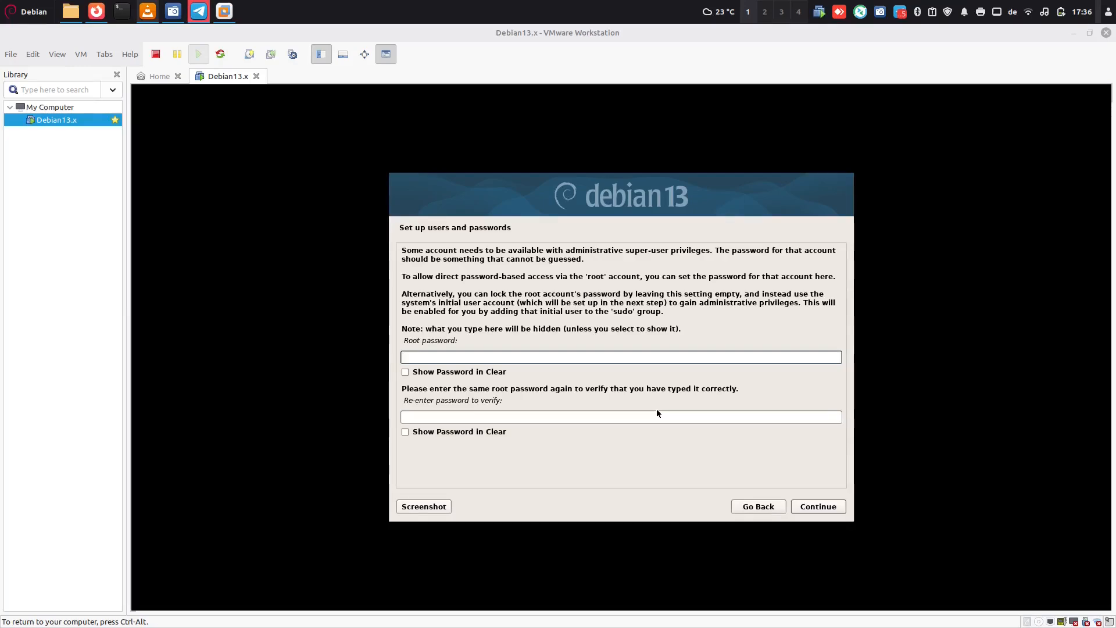
Step: Set and confirm the root password
{"action": "left_click", "coordinate": [505, 358]}
{"action": "type", "text": "•••••••••••"}
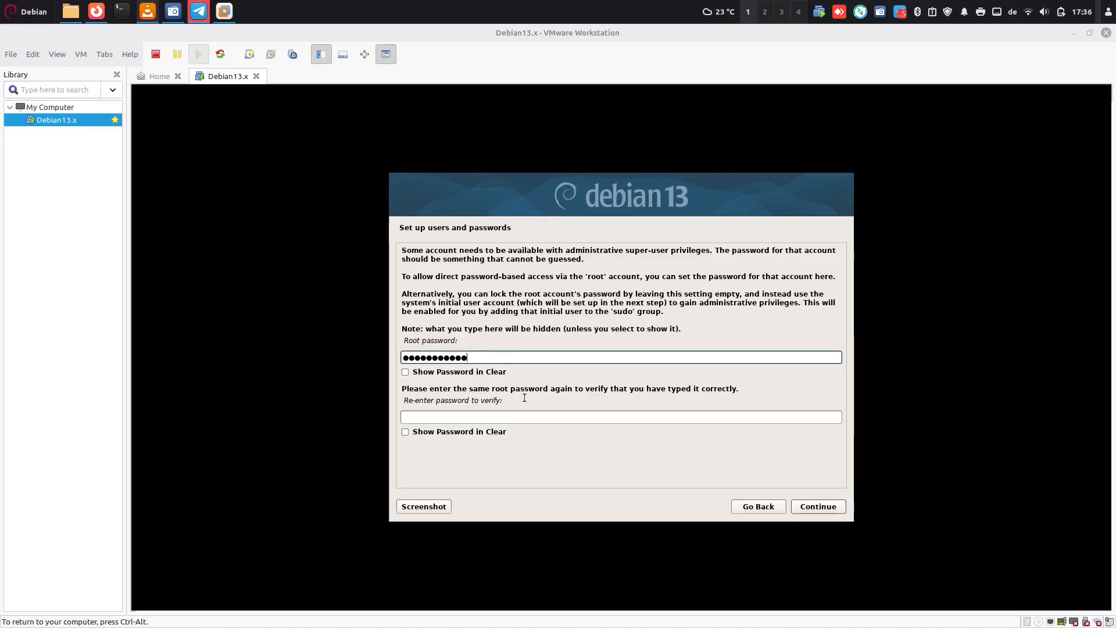
{"action": "left_click", "coordinate": [524, 416]}
{"action": "type", "text": "•••"}
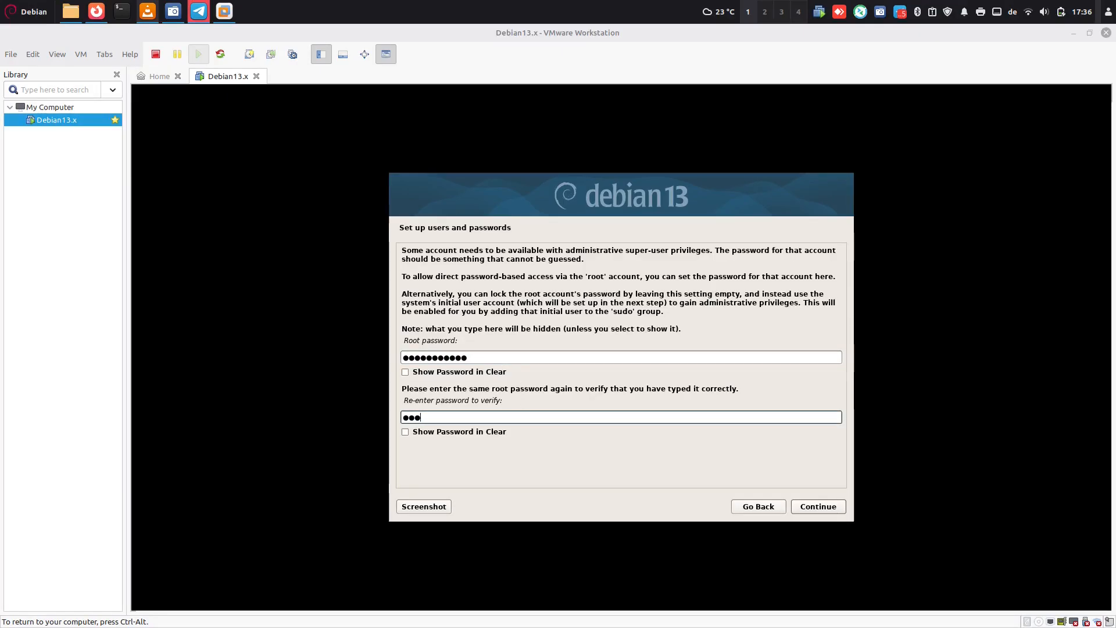
{"action": "type", "text": "••••••••"}
{"action": "left_click", "coordinate": [830, 506]}
Step: Enter the new user's full name, then type and confirm that user's password
{"action": "type", "text": "mba"}
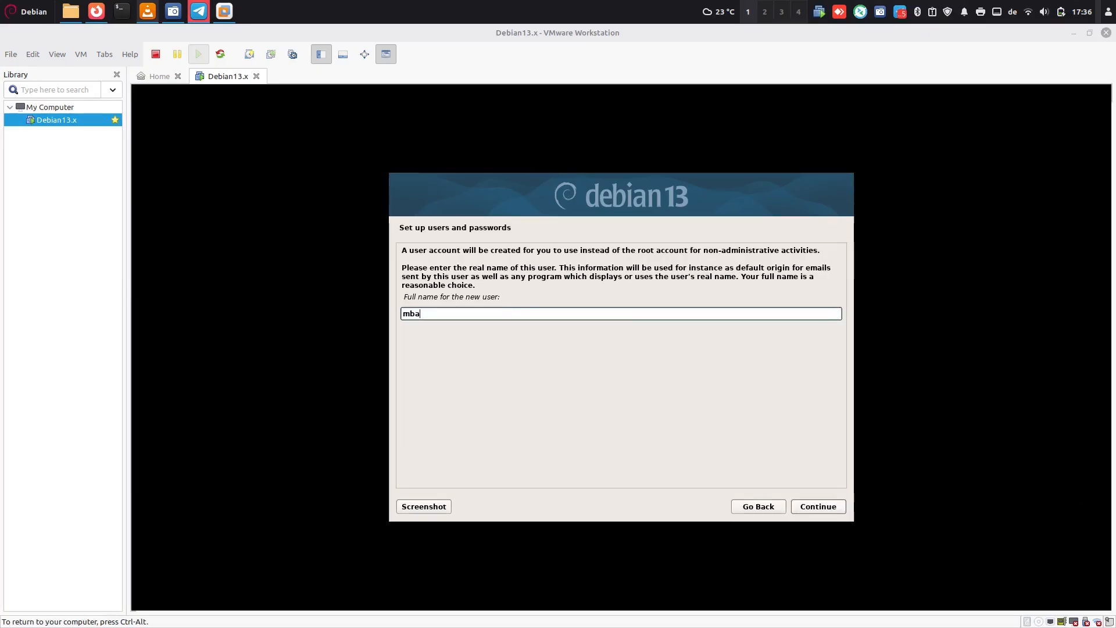
{"action": "type", "text": "hmani"}
{"action": "left_click", "coordinate": [829, 508]}
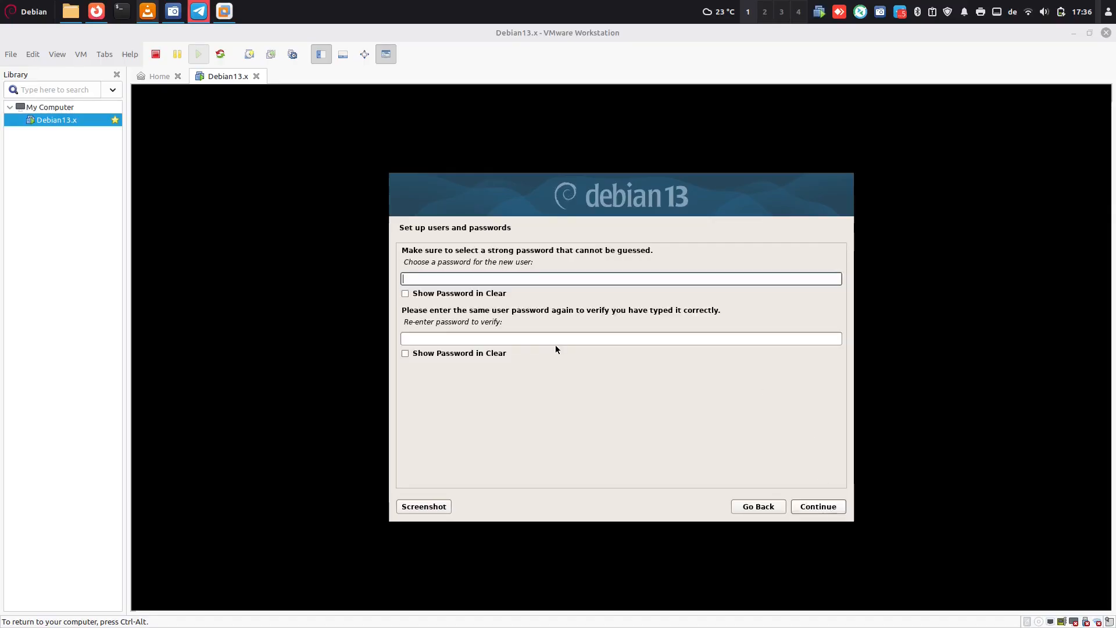
{"action": "type", "text": "************"}
{"action": "key", "text": "Tab"}
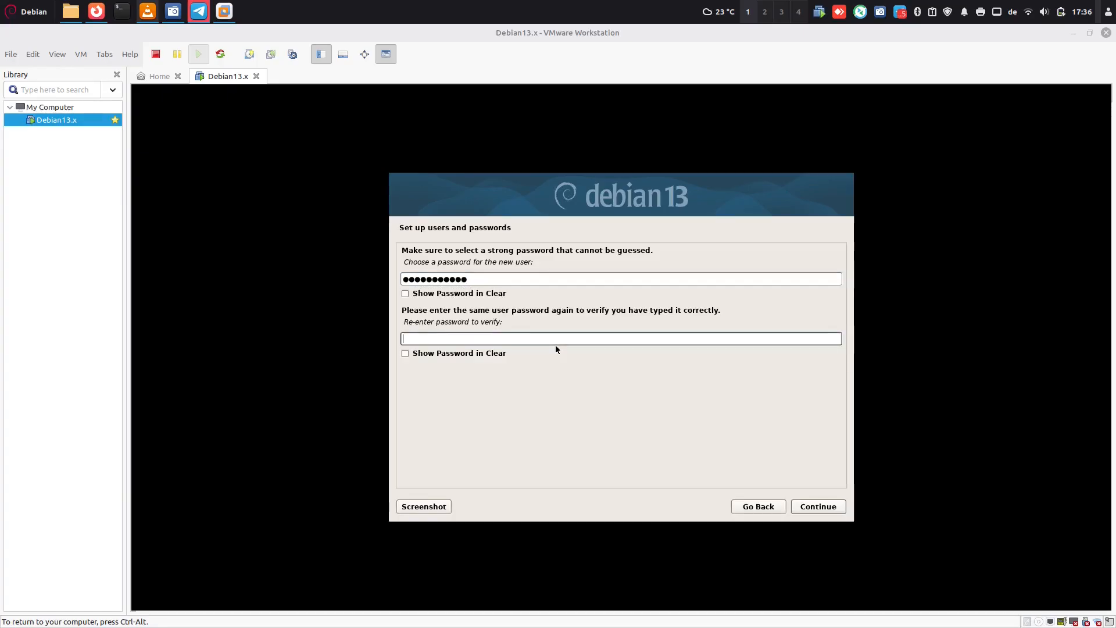
{"action": "type", "text": "************"}
{"action": "key", "text": "ctrl+alt"}
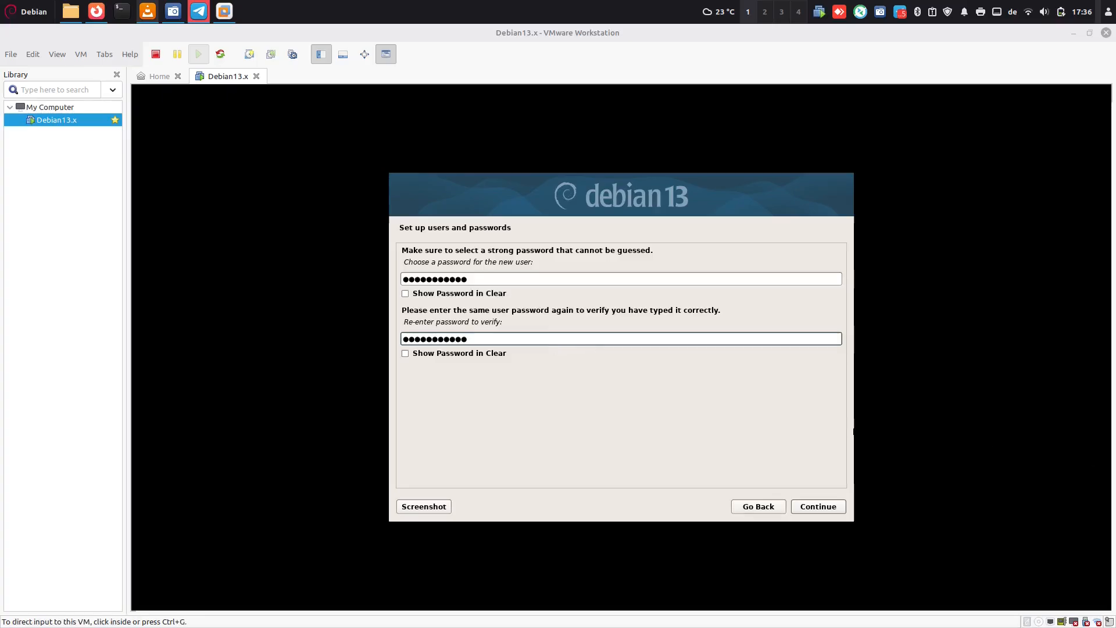
Step: Accept the user password and pick 'Guided - use entire disk and set up LVM' after comparing methods
{"action": "left_click", "coordinate": [831, 506]}
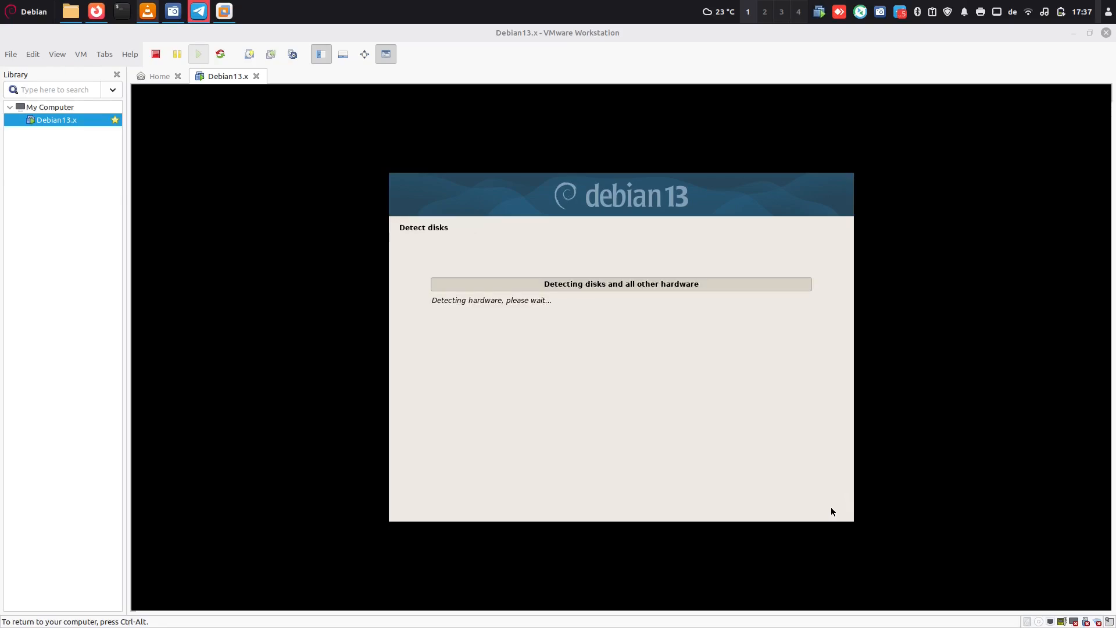
{"action": "key", "text": "ctrl+alt"}
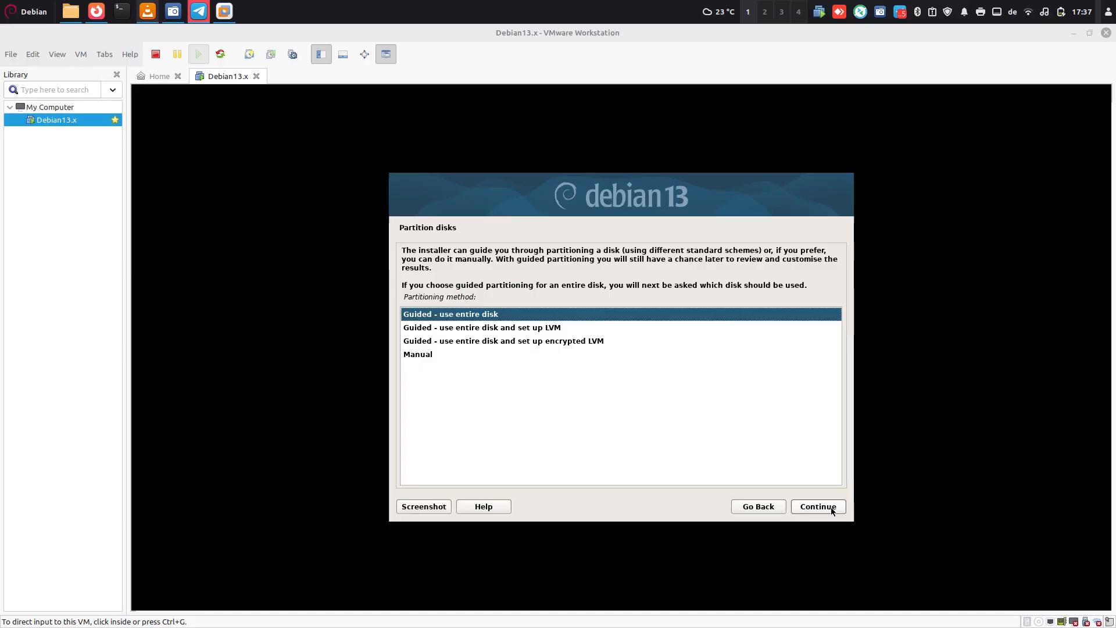
{"action": "left_click", "coordinate": [832, 511]}
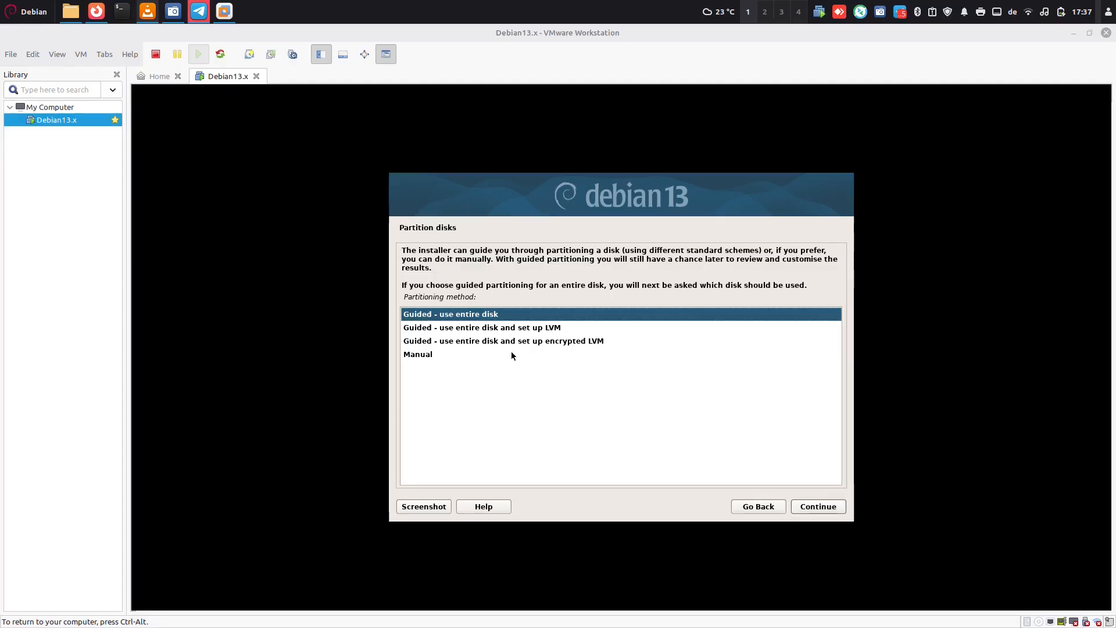
{"action": "left_click", "coordinate": [529, 326]}
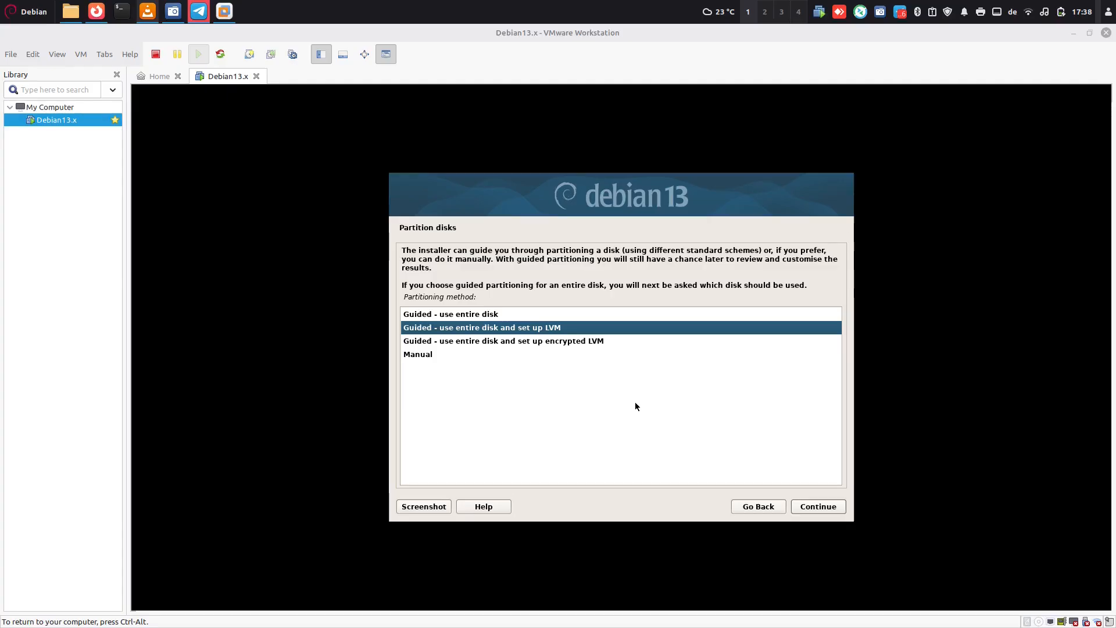
{"action": "left_click", "coordinate": [590, 341]}
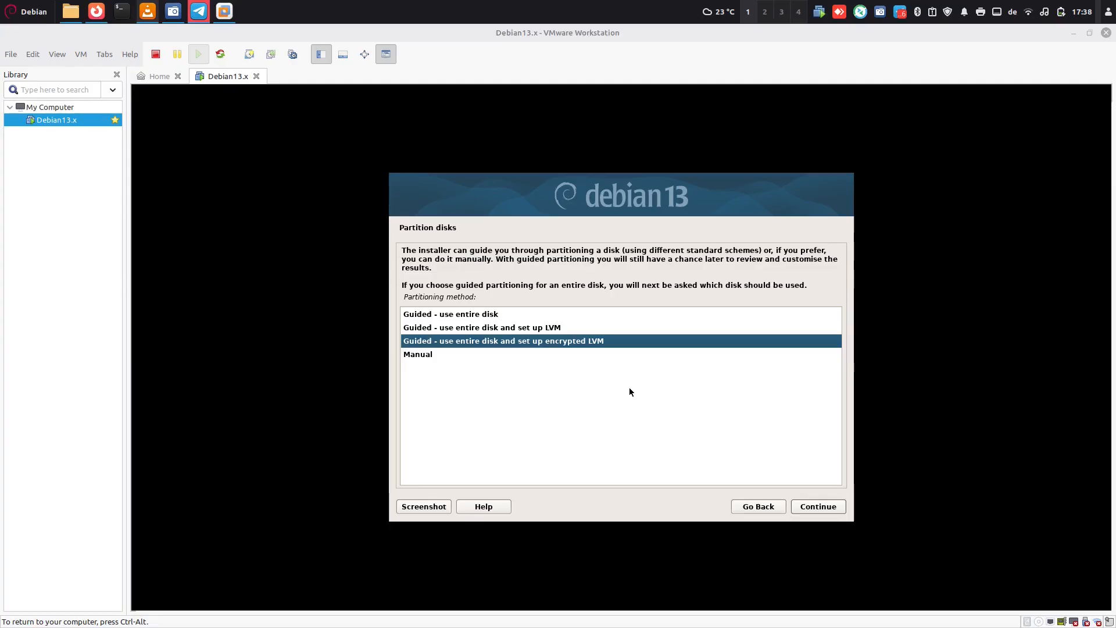
{"action": "left_click", "coordinate": [418, 356]}
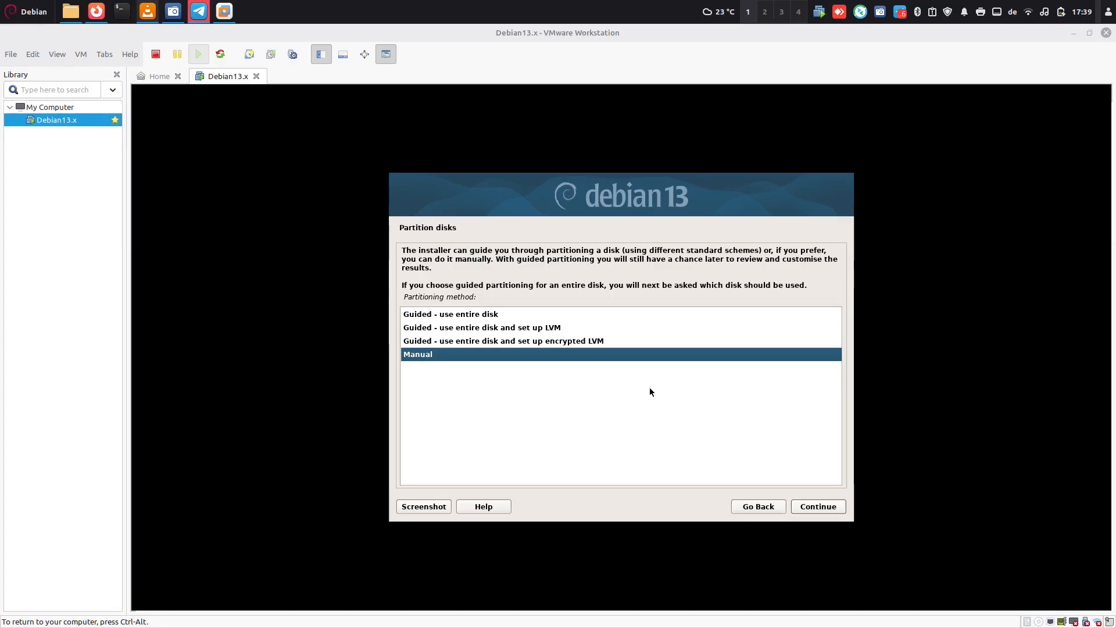
{"action": "left_click", "coordinate": [552, 329]}
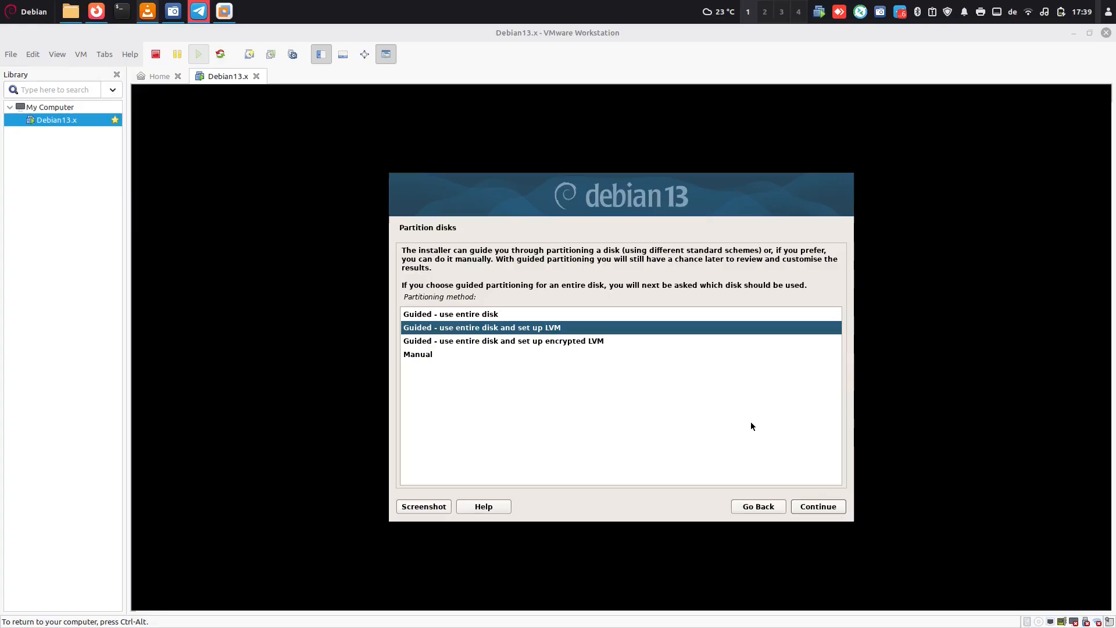
{"action": "left_click", "coordinate": [819, 508]}
Step: Select the 53.7 GB disk and, after comparing schemes, choose 'Separate /home partition'
{"action": "left_click", "coordinate": [820, 507]}
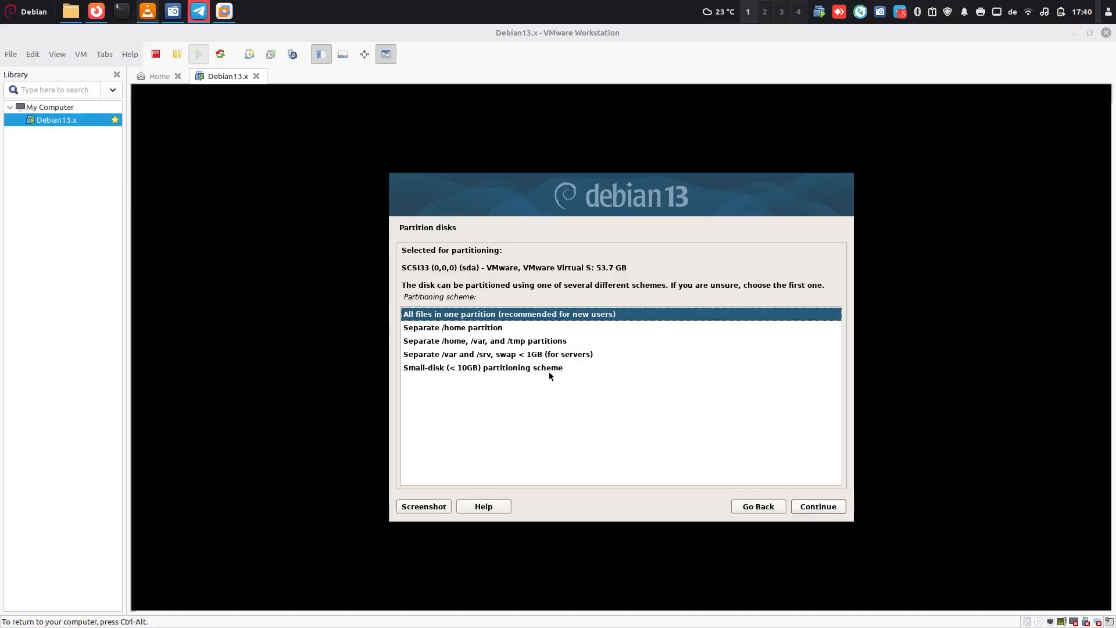
{"action": "left_click", "coordinate": [476, 330]}
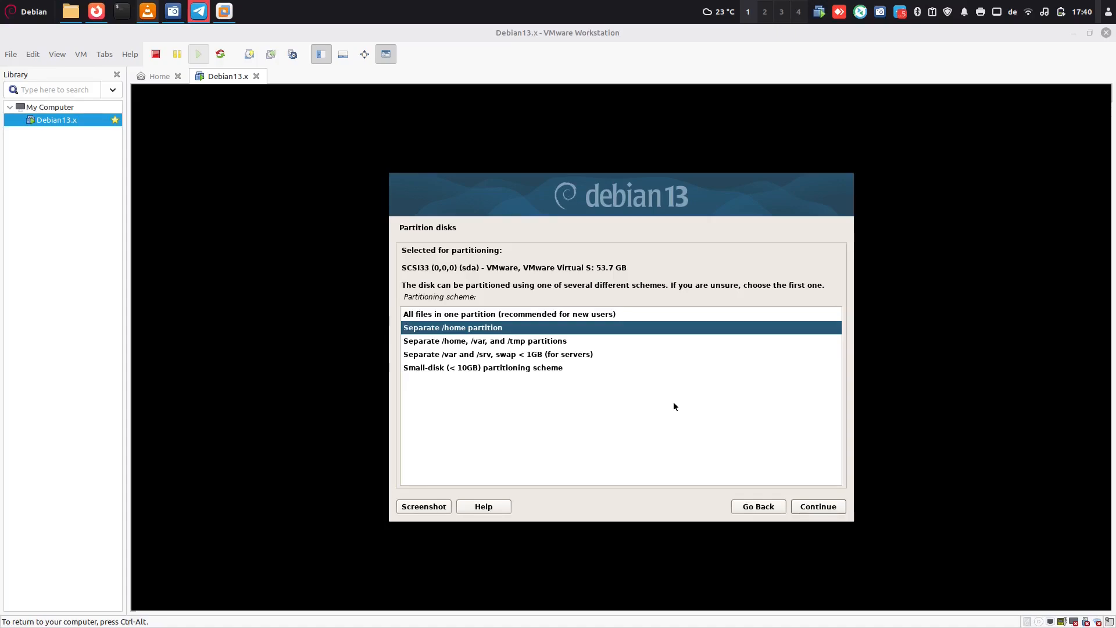
{"action": "key", "text": "ctrl+alt"}
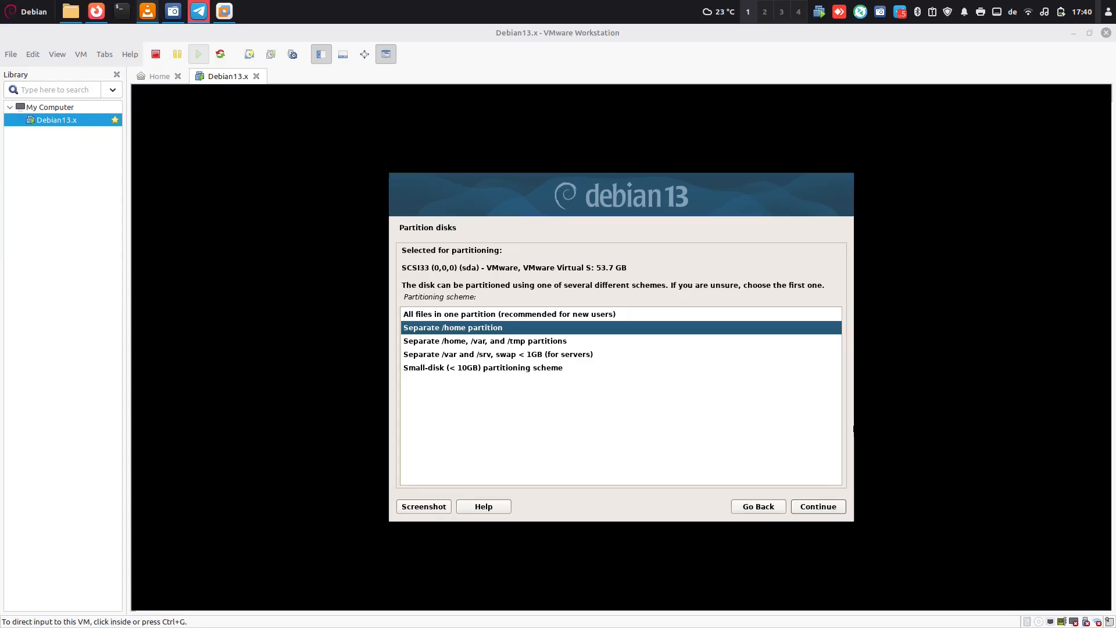
{"action": "left_click", "coordinate": [689, 428]}
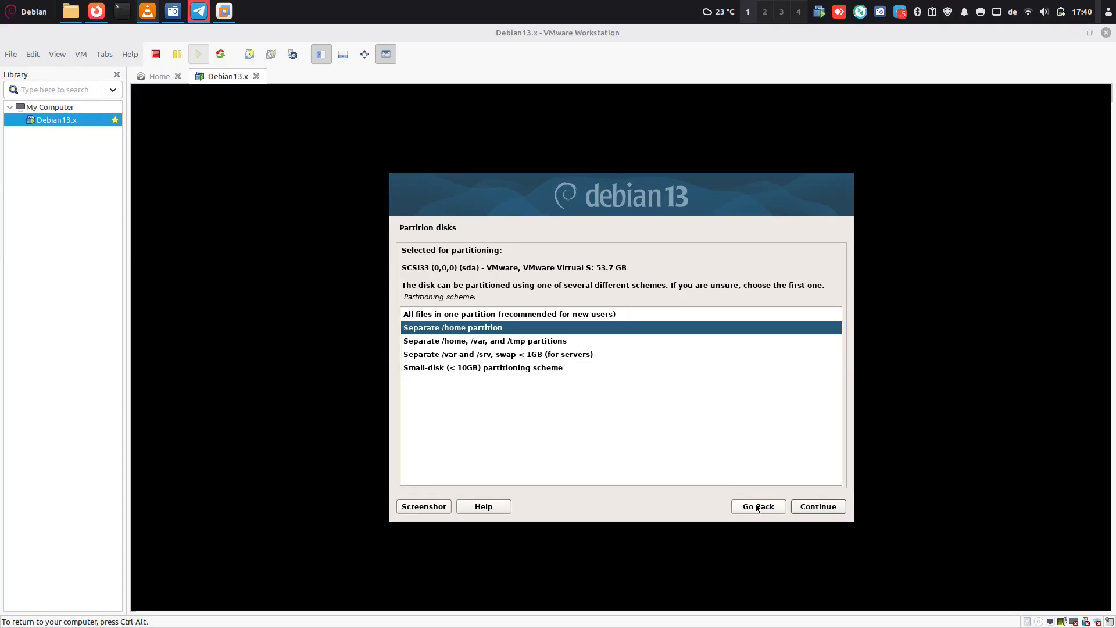
{"action": "key", "text": "ctrl+alt"}
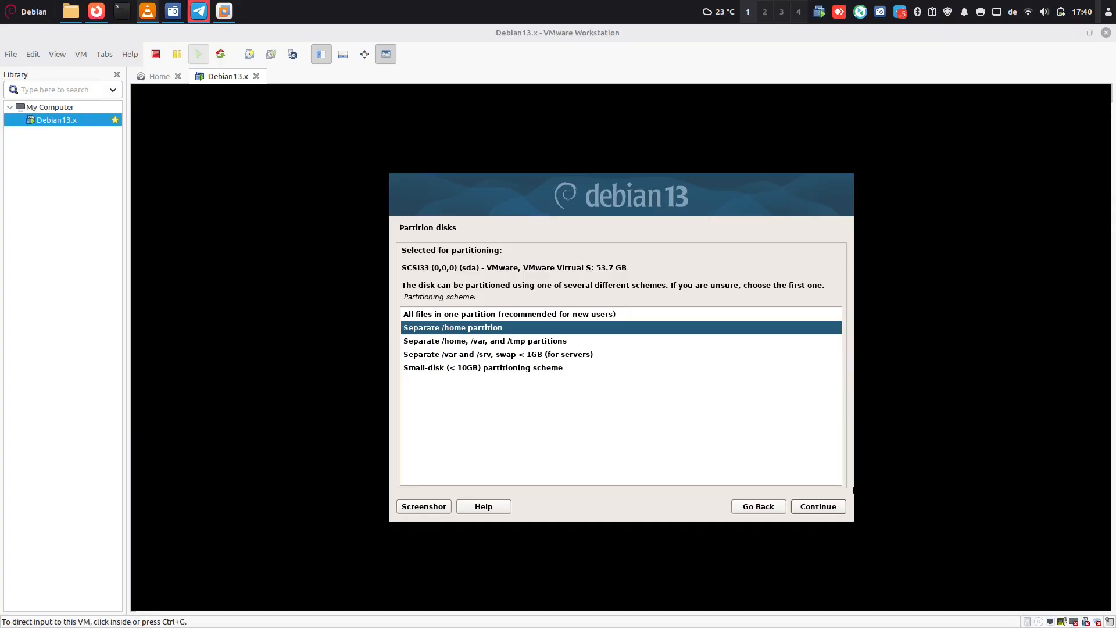
{"action": "left_click", "coordinate": [583, 405]}
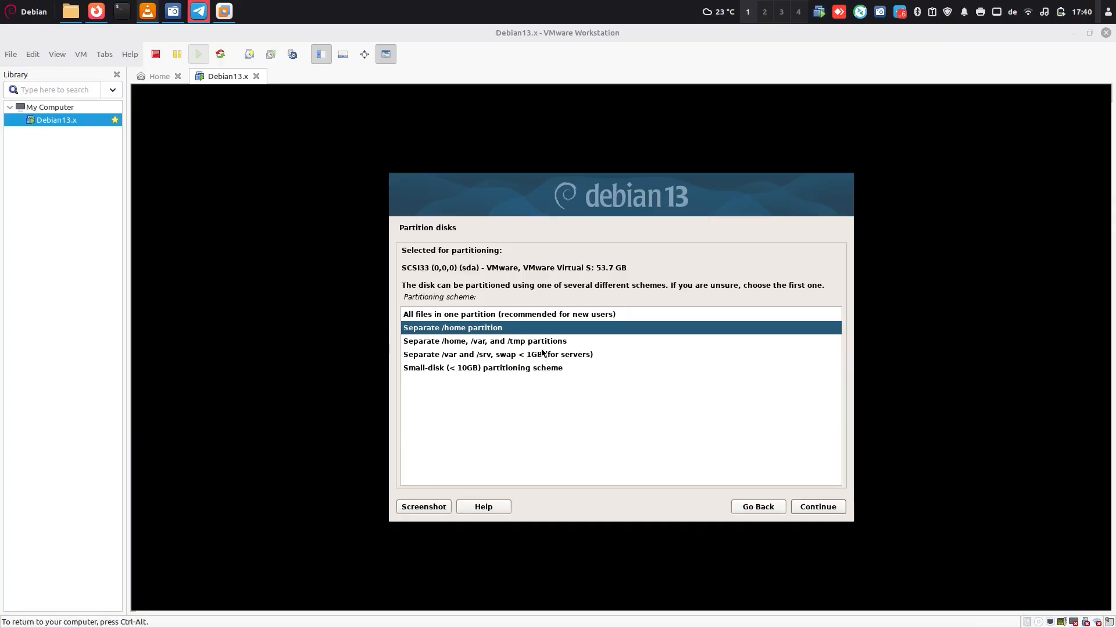
{"action": "left_click", "coordinate": [540, 343]}
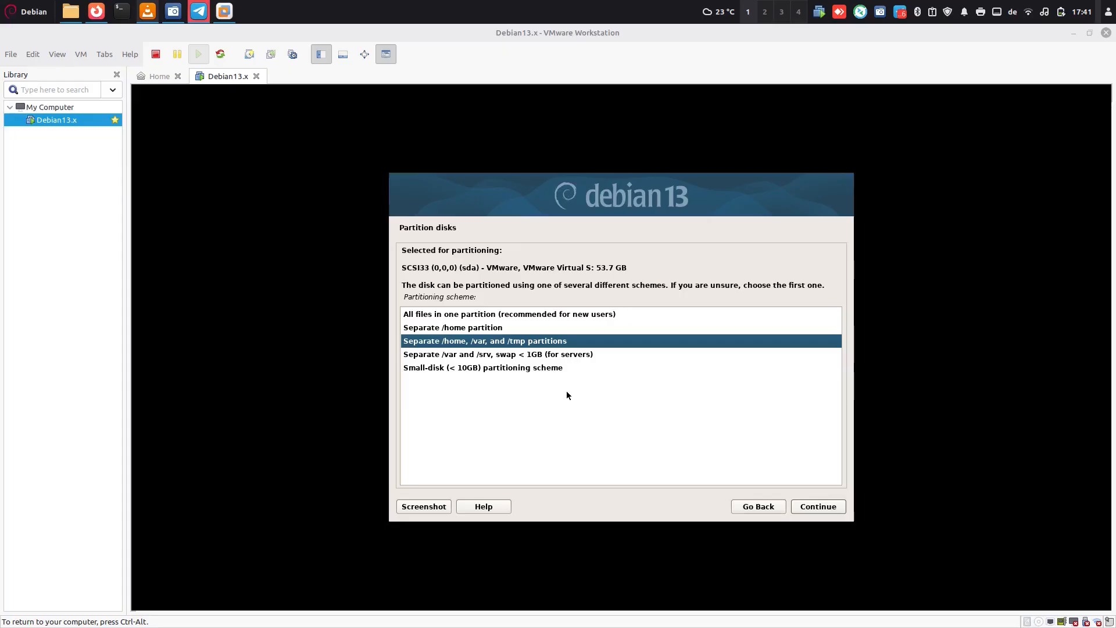
{"action": "left_click", "coordinate": [559, 355]}
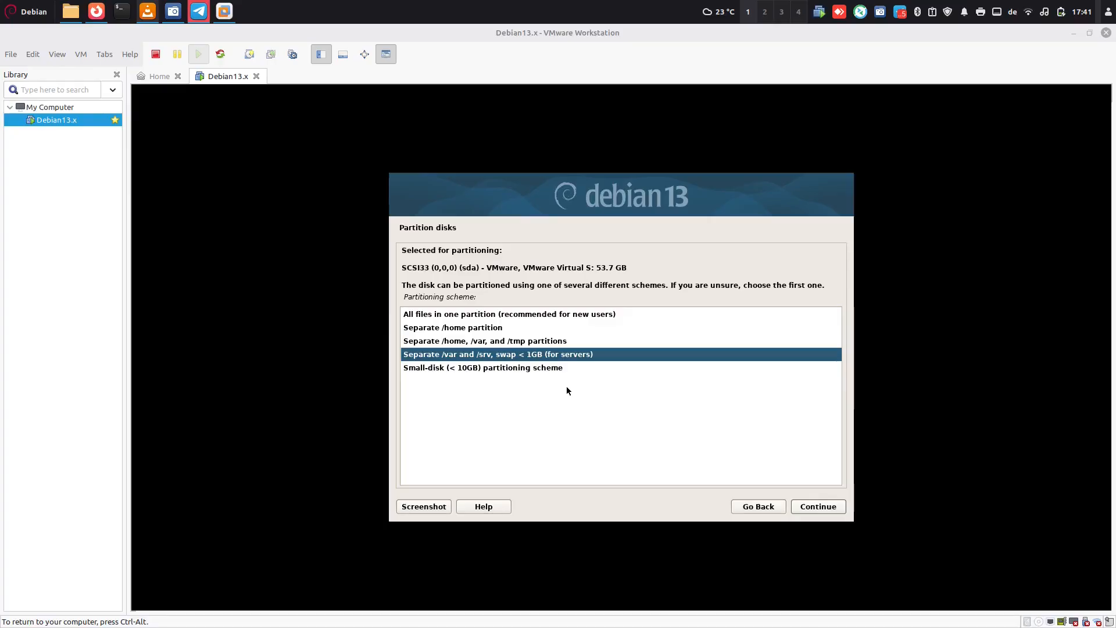
{"action": "left_click", "coordinate": [526, 332]}
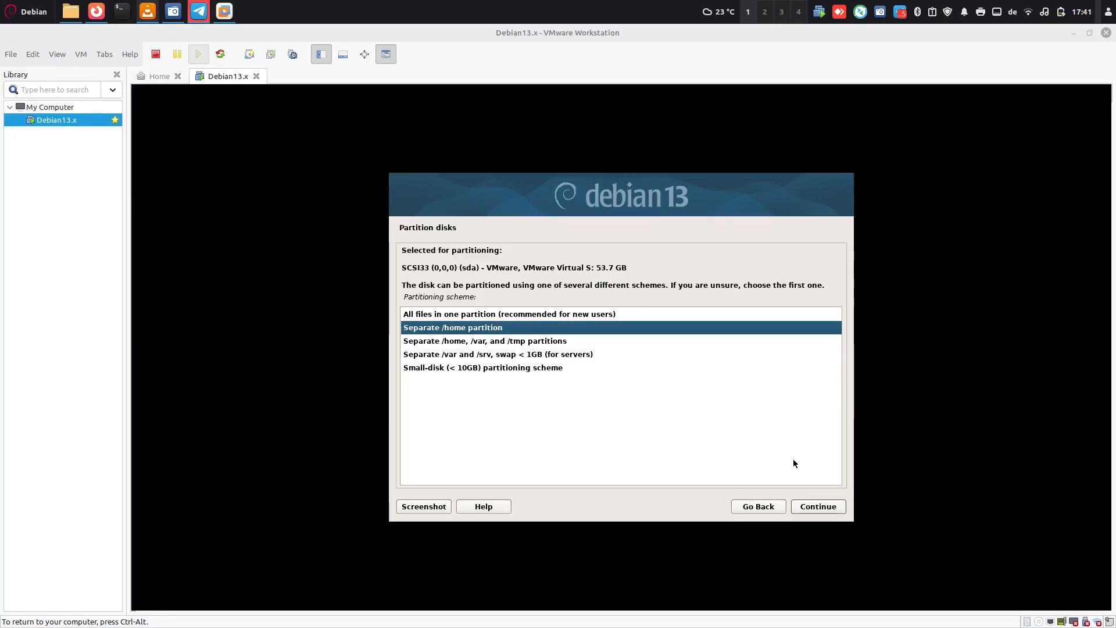
{"action": "left_click", "coordinate": [831, 512]}
Step: Confirm Separate /home, write the LVM changes, use the full 51.6 GB, and write partitions to disk
{"action": "left_click", "coordinate": [831, 512]}
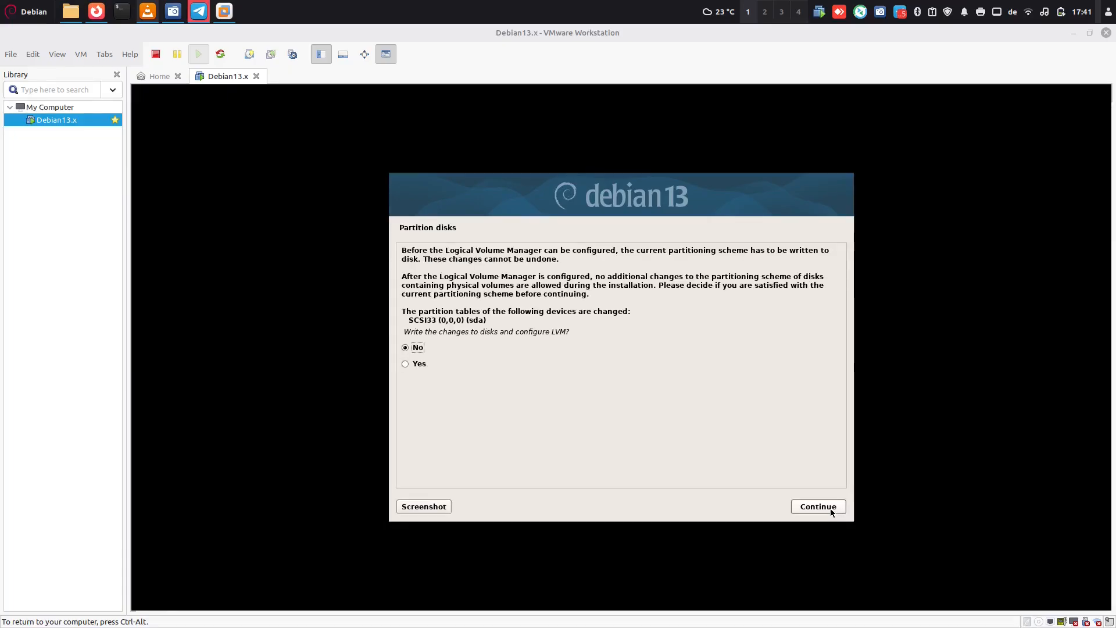
{"action": "left_click", "coordinate": [421, 365]}
{"action": "left_click", "coordinate": [816, 506]}
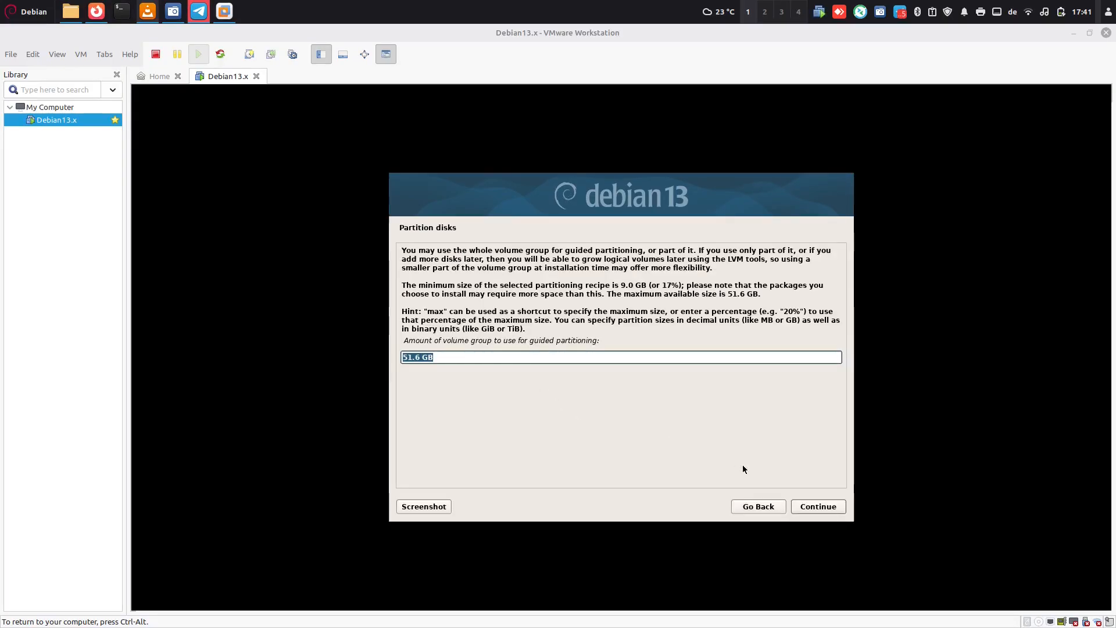
{"action": "left_click", "coordinate": [835, 507]}
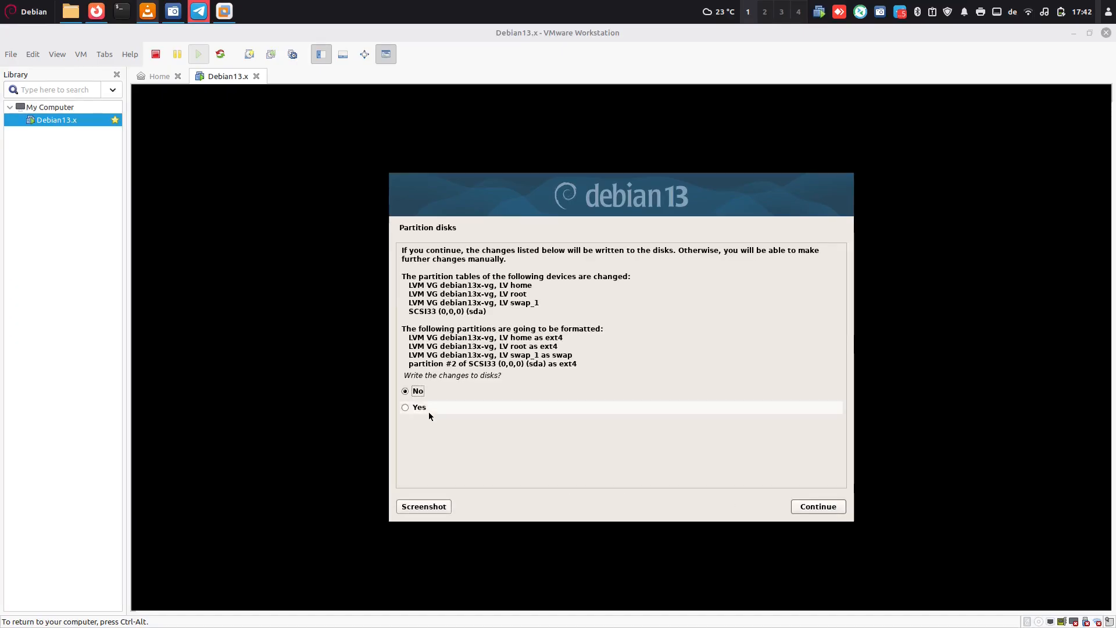
{"action": "left_click", "coordinate": [816, 506]}
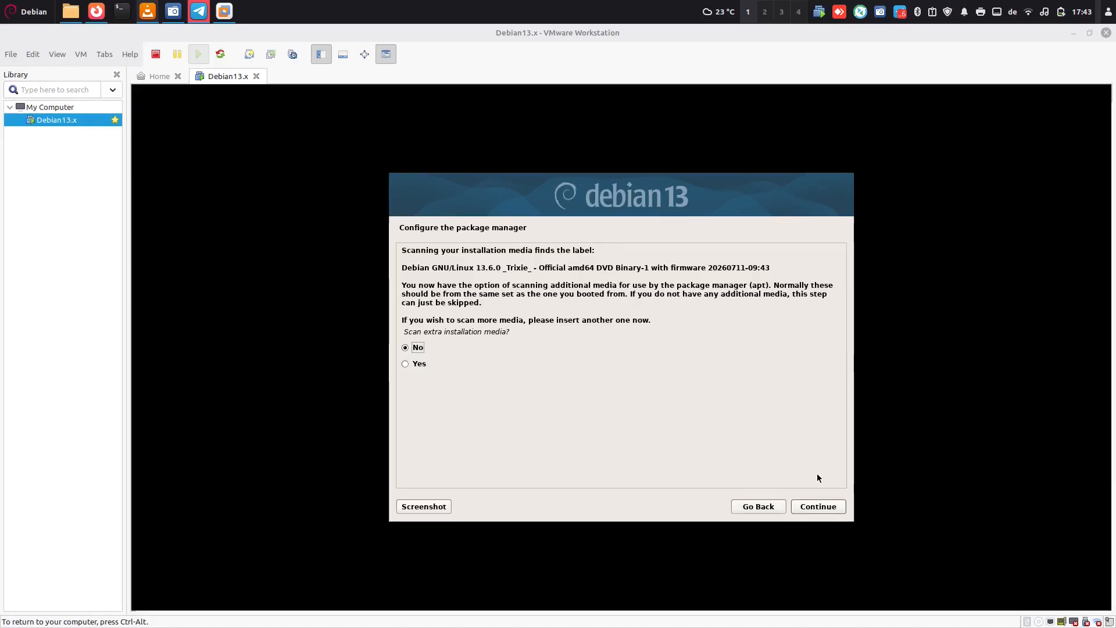
Step: Skip scanning extra media and use the deb.debian.org mirror in Germany with no HTTP proxy
{"action": "left_click", "coordinate": [832, 511]}
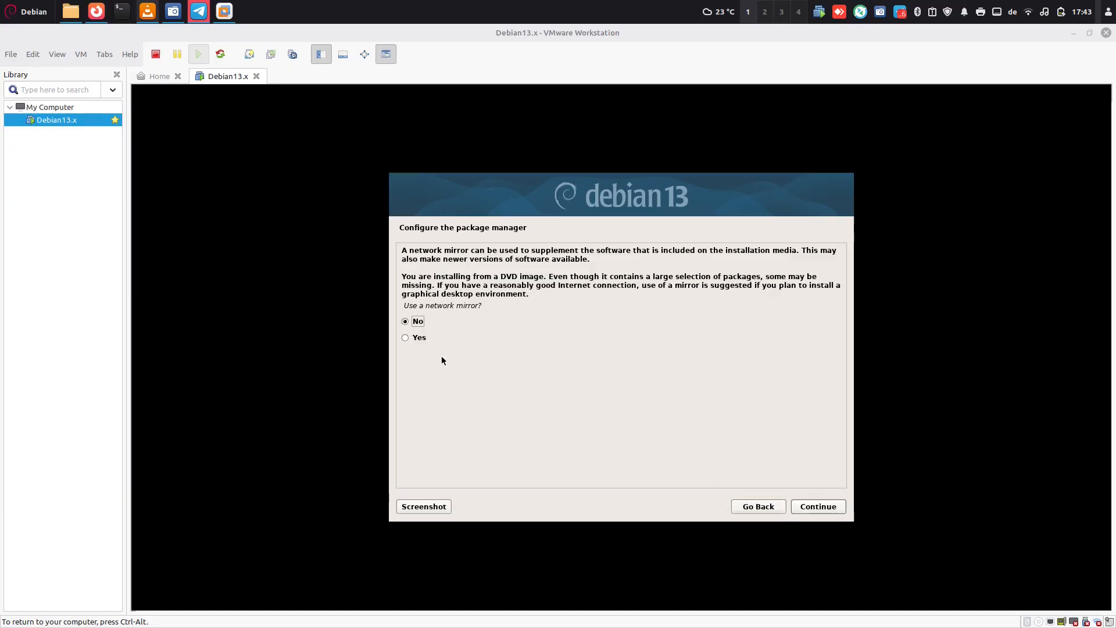
{"action": "left_click", "coordinate": [418, 339]}
{"action": "left_click", "coordinate": [825, 509]}
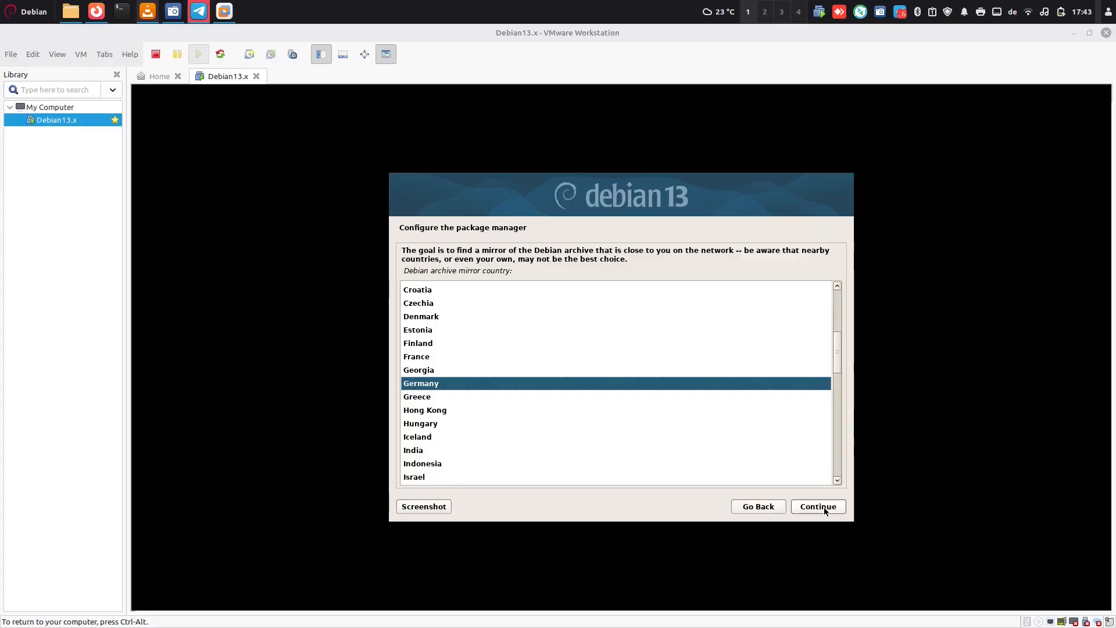
{"action": "left_click", "coordinate": [825, 510]}
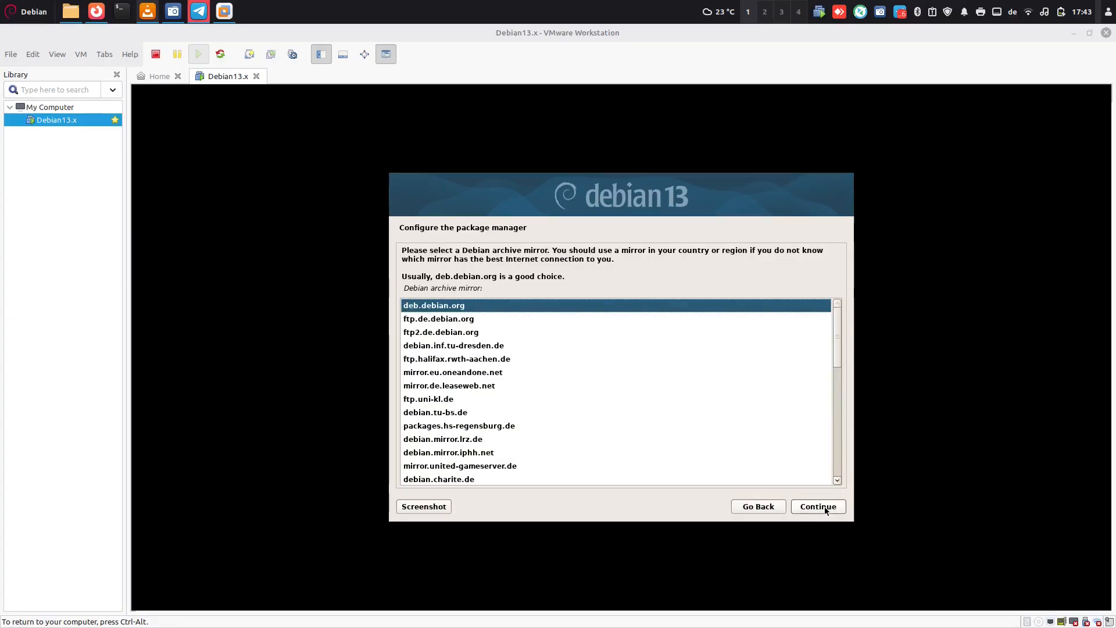
{"action": "left_click", "coordinate": [825, 509]}
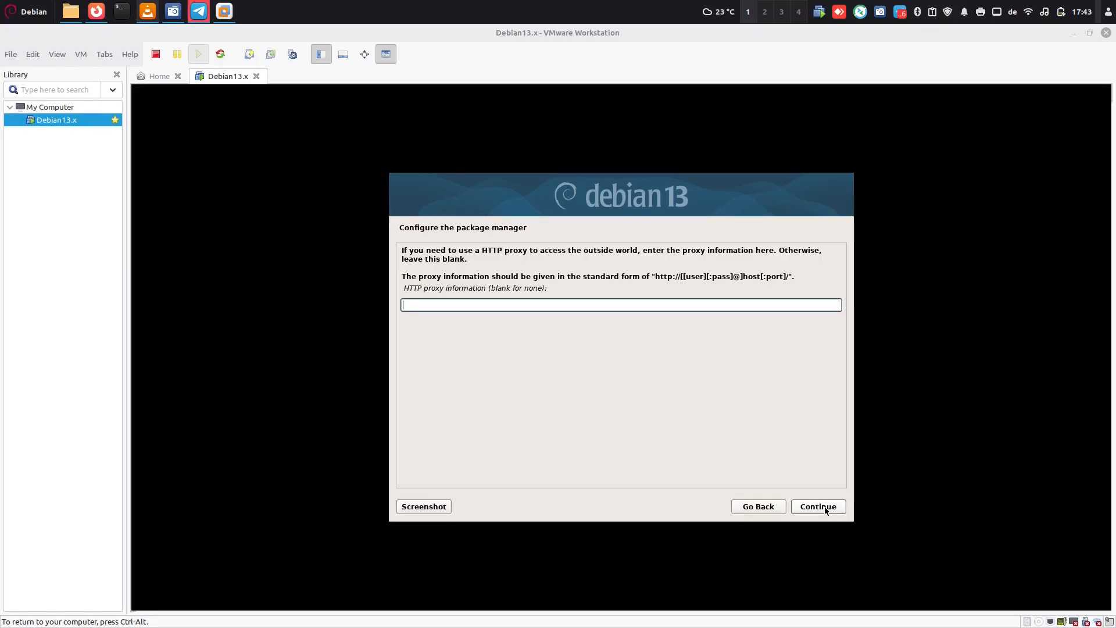
{"action": "left_click", "coordinate": [825, 509]}
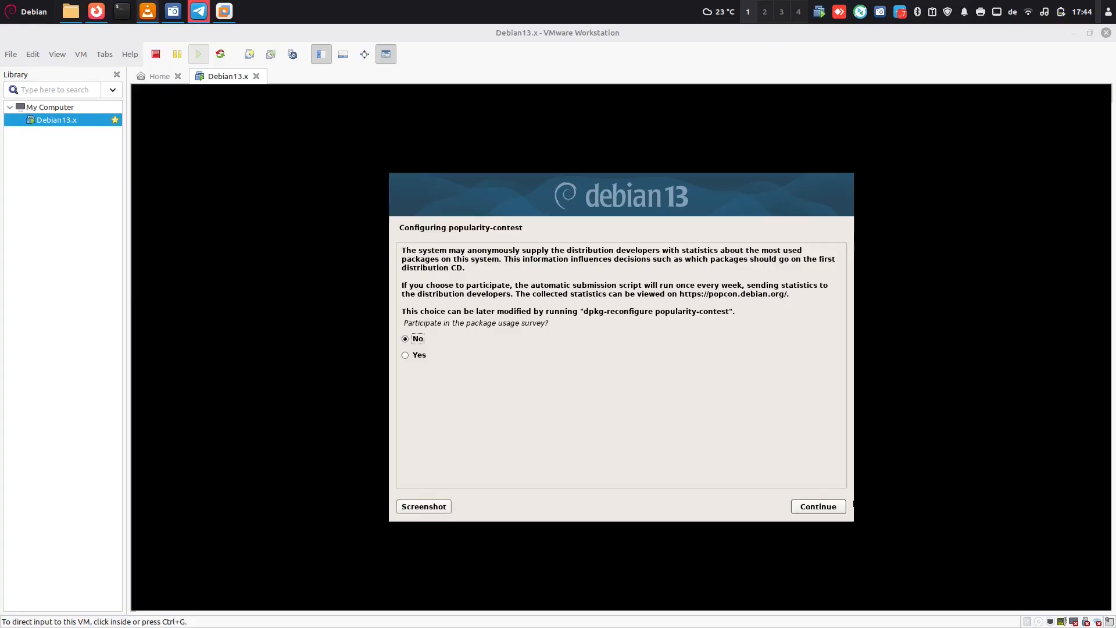
Step: Decline the popularity-contest survey and install GNOME together with SSH server
{"action": "left_click", "coordinate": [758, 465]}
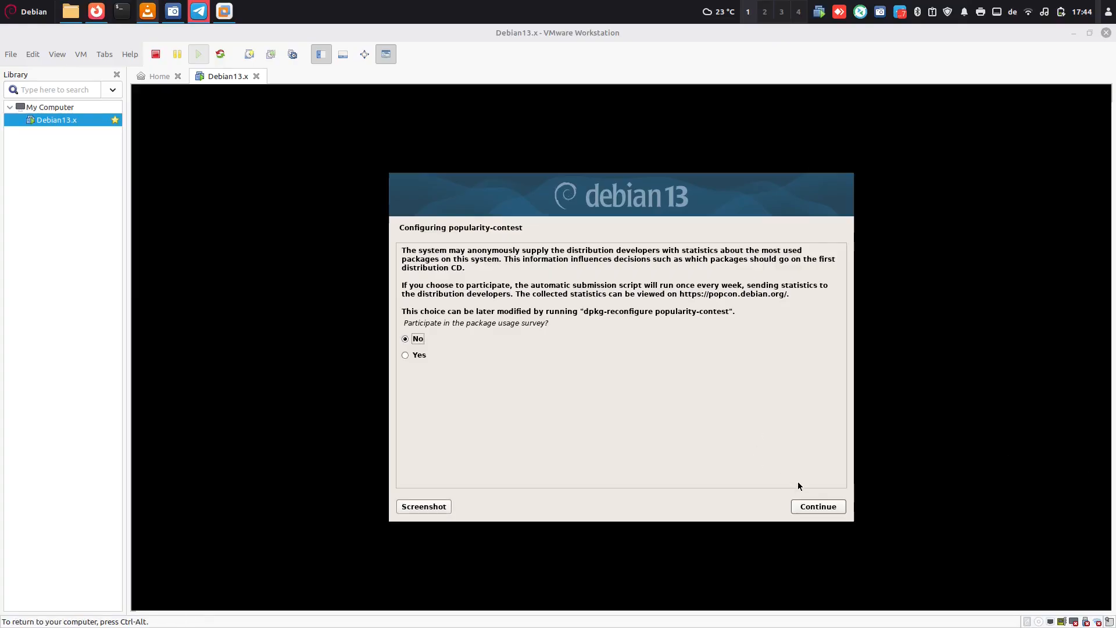
{"action": "left_click", "coordinate": [831, 507]}
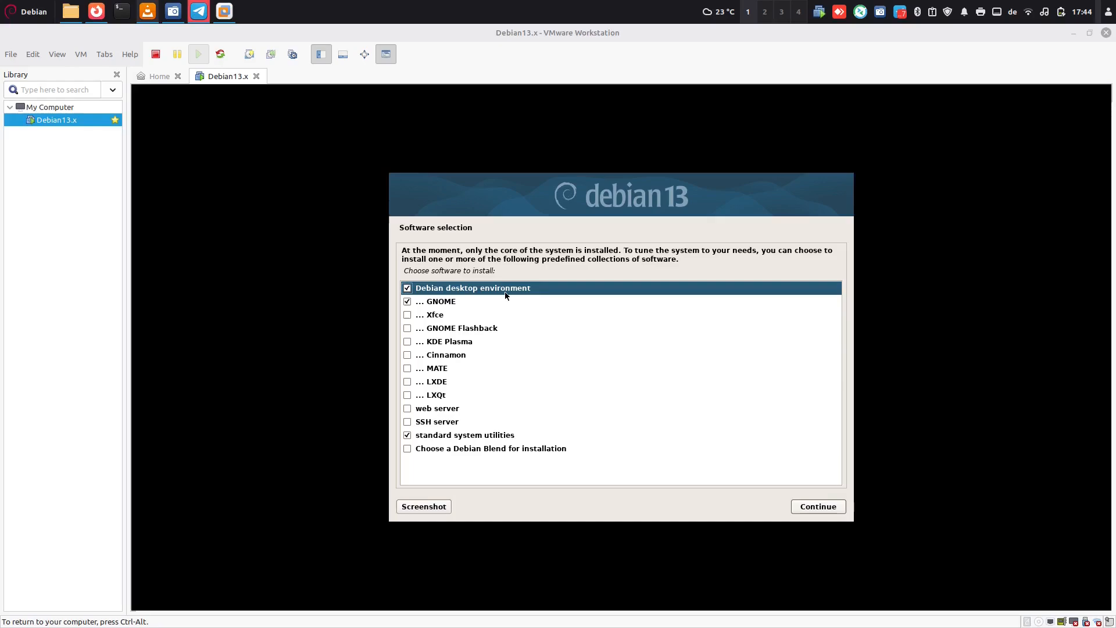
{"action": "left_click", "coordinate": [432, 417]}
{"action": "left_click", "coordinate": [407, 421]}
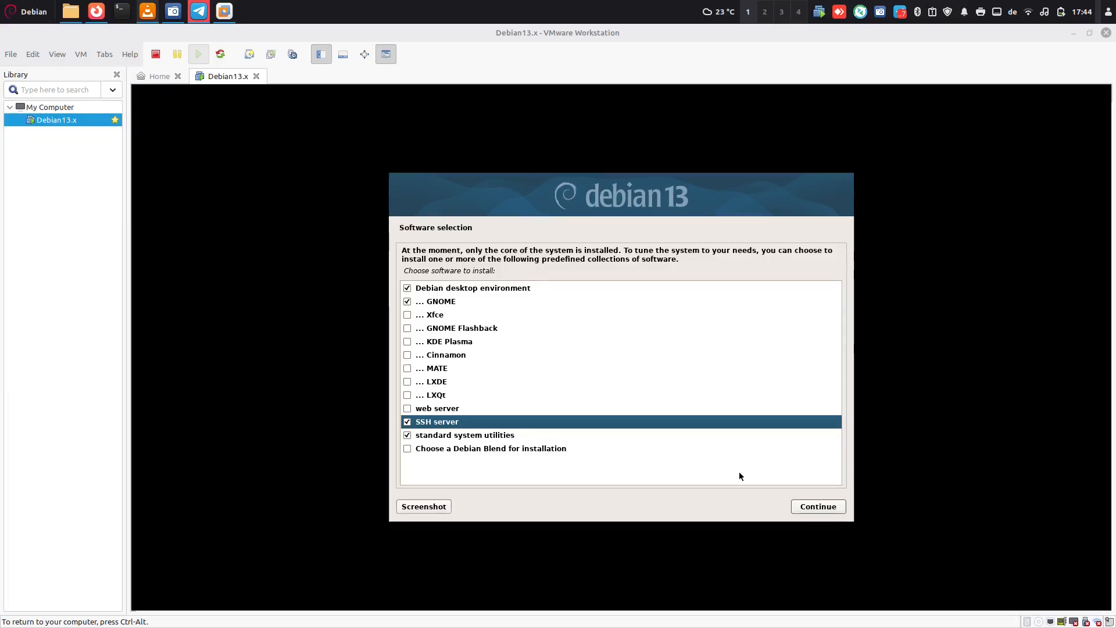
{"action": "left_click", "coordinate": [823, 507]}
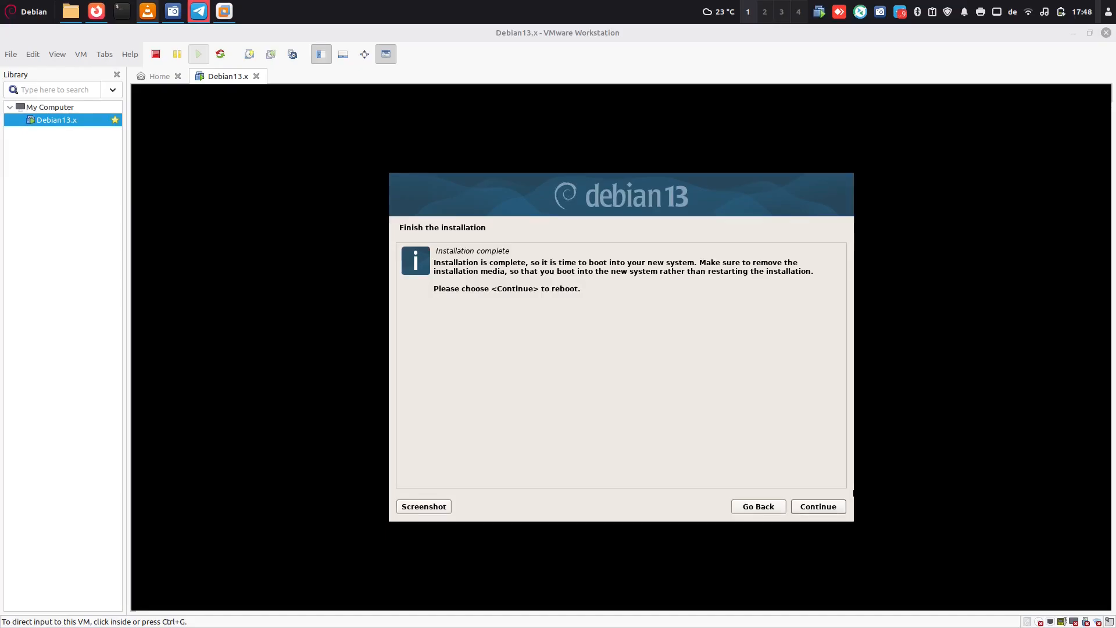
Step: Continue past Installation complete and boot into the newly installed Debian system
{"action": "left_click", "coordinate": [824, 486]}
{"action": "left_click", "coordinate": [824, 507]}
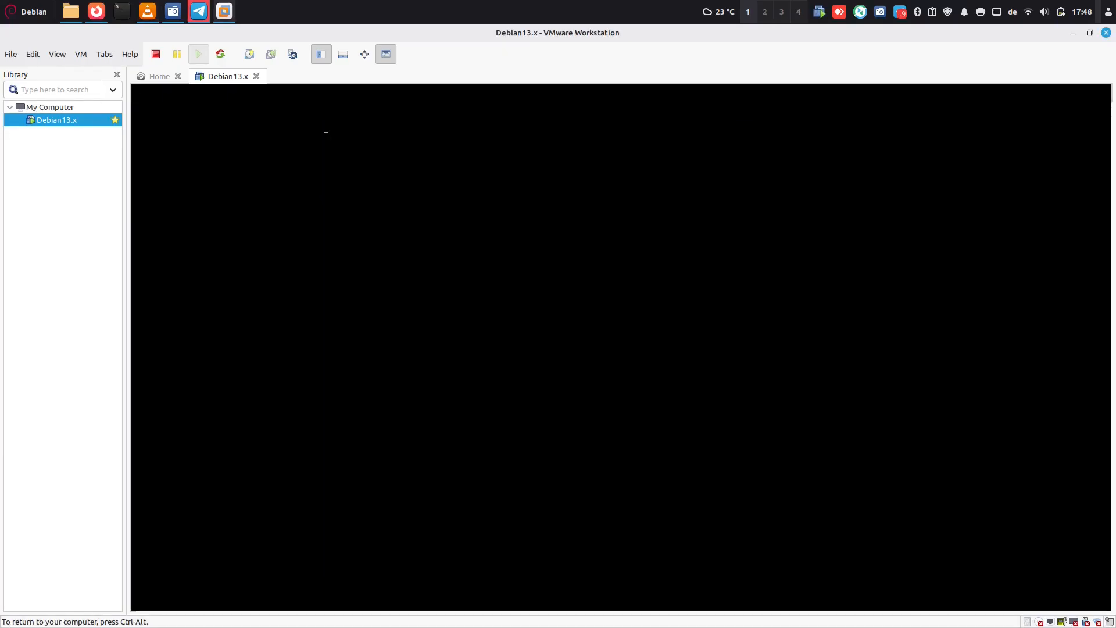
{"action": "key", "text": "ctrl+alt"}
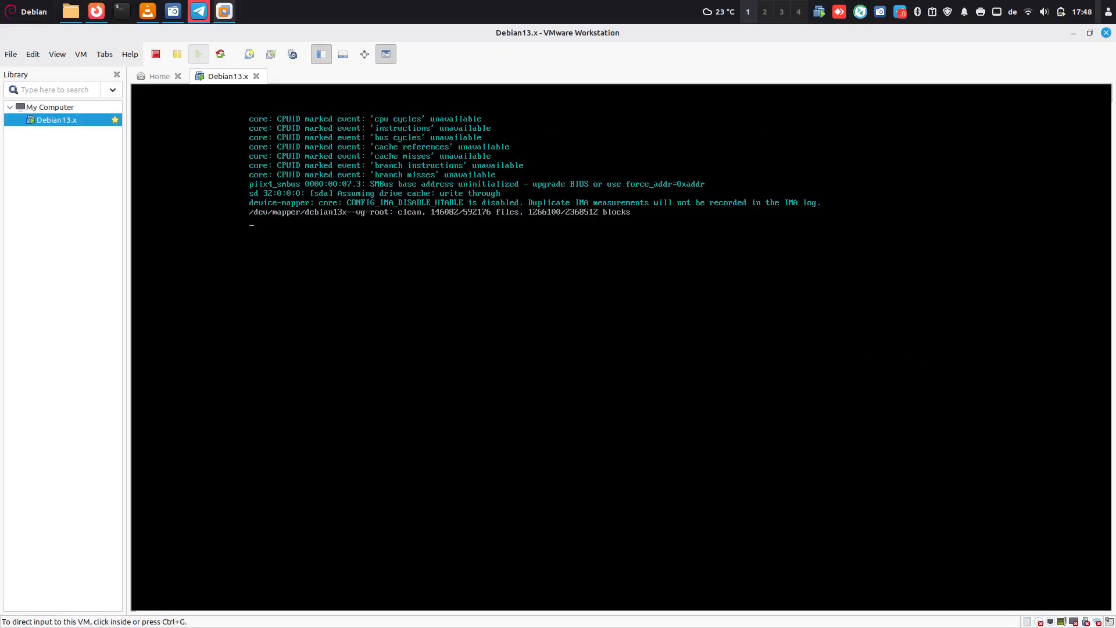
{"action": "right_click", "coordinate": [63, 118]}
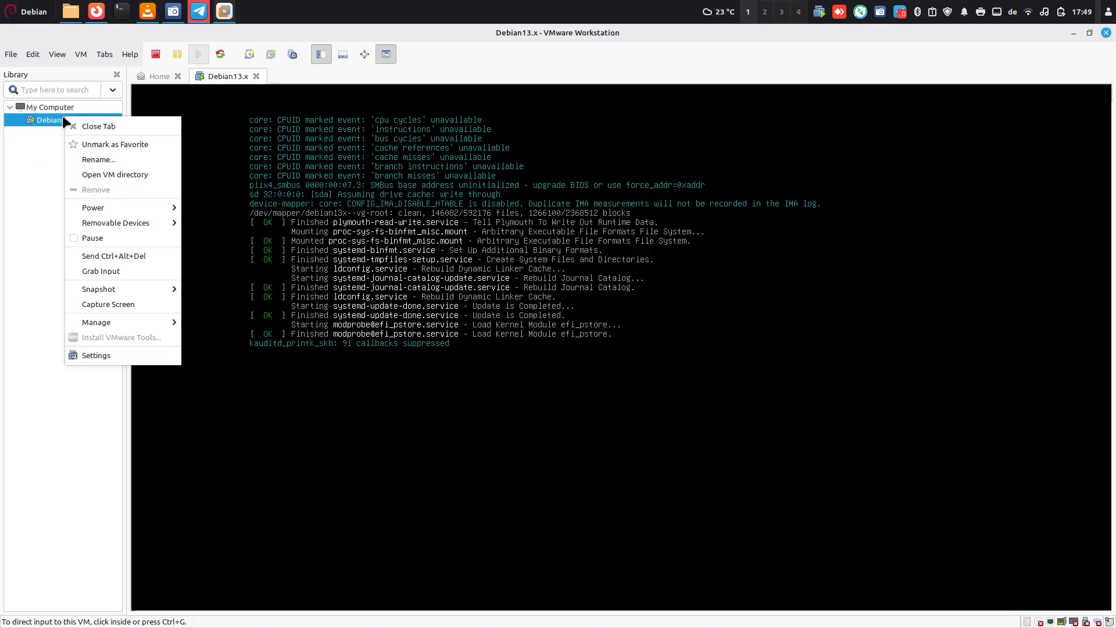
{"action": "mouse_move", "coordinate": [134, 222]}
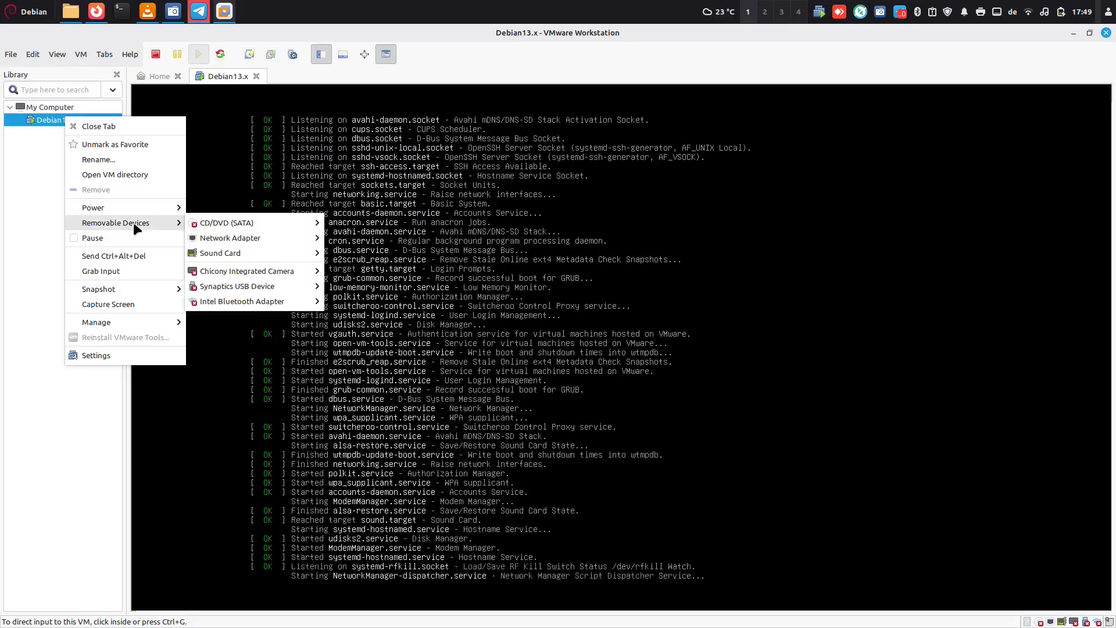
{"action": "mouse_move", "coordinate": [292, 222]}
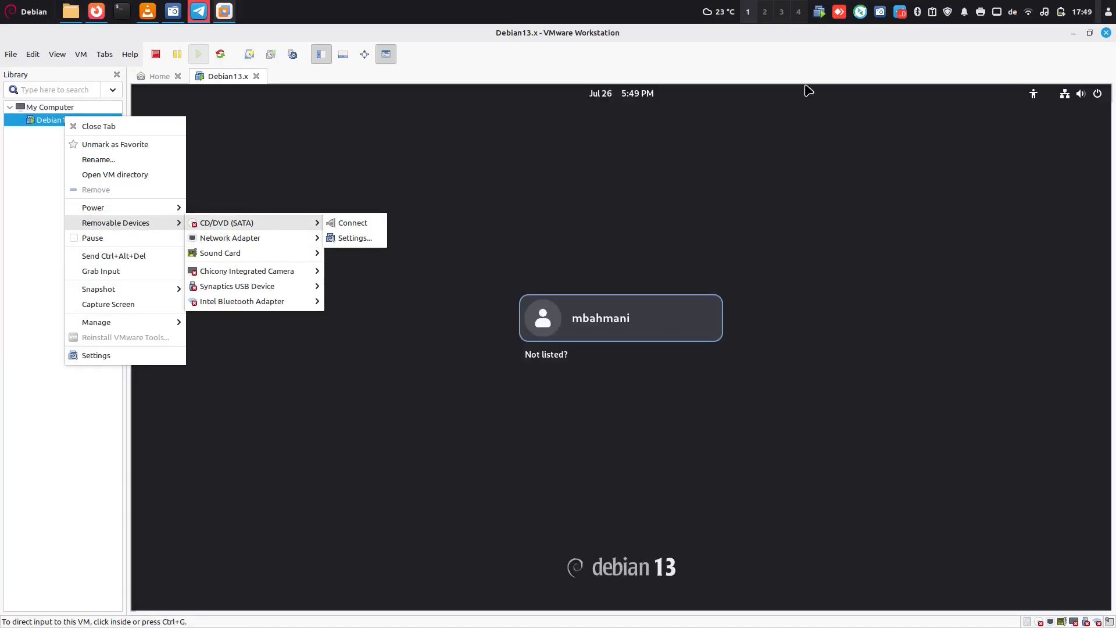
{"action": "left_click", "coordinate": [815, 55]}
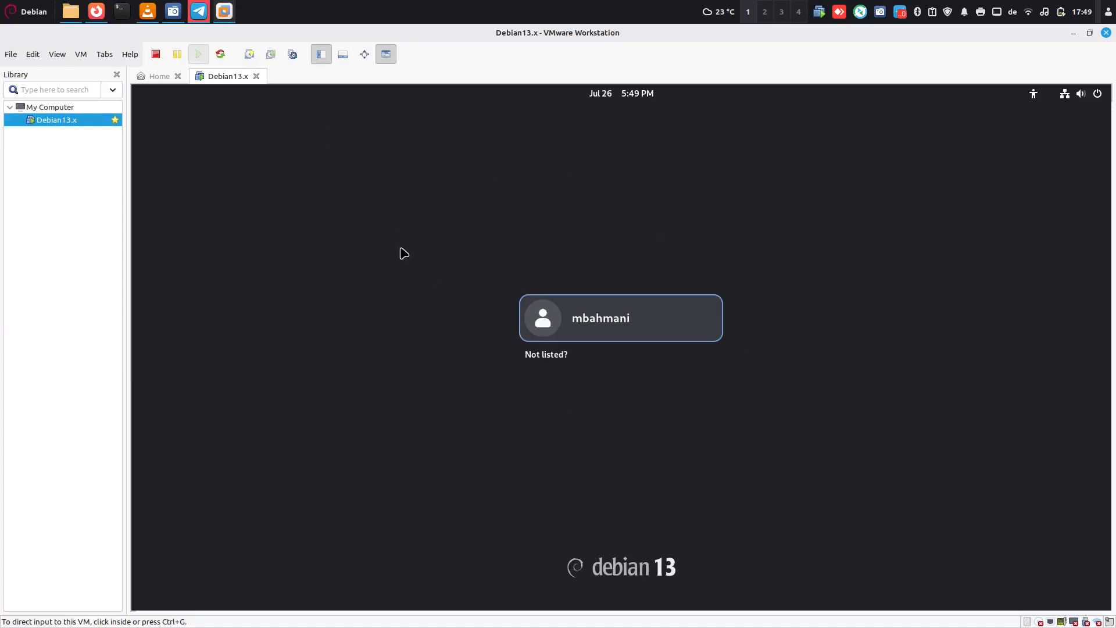
Step: Switch the VM to full screen and log in with the user account's password
{"action": "left_click", "coordinate": [364, 55]}
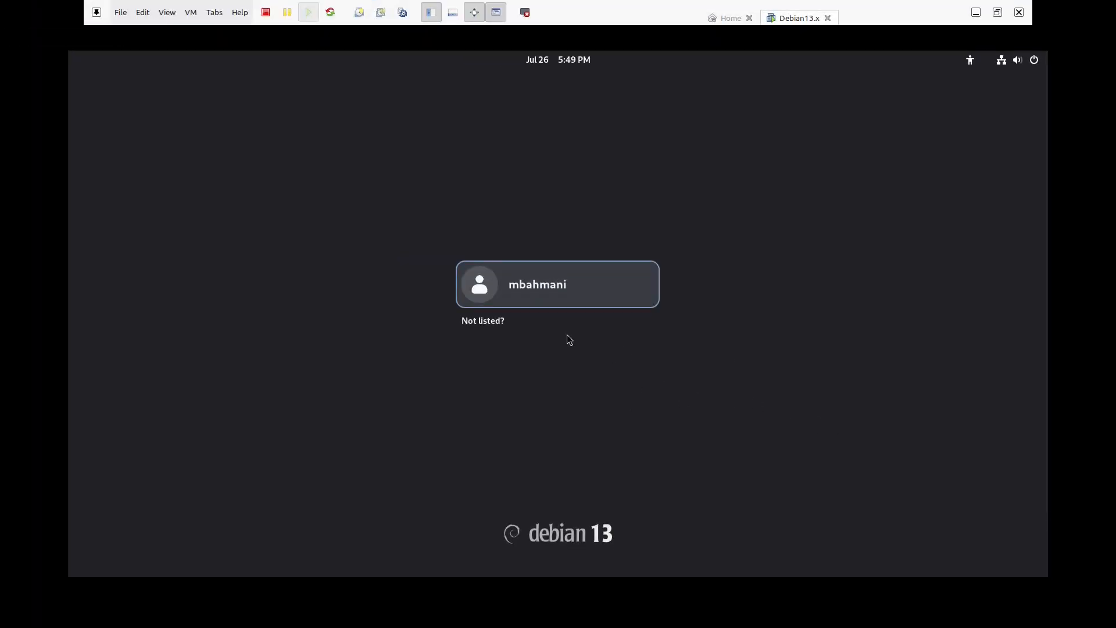
{"action": "left_click", "coordinate": [543, 290]}
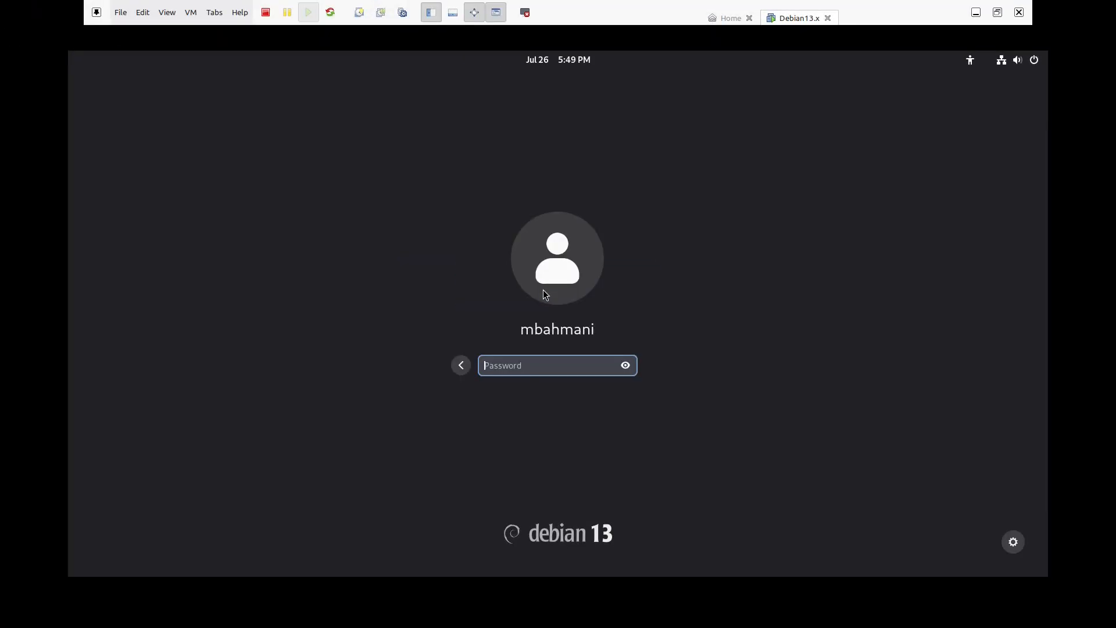
{"action": "type", "text": "**********"}
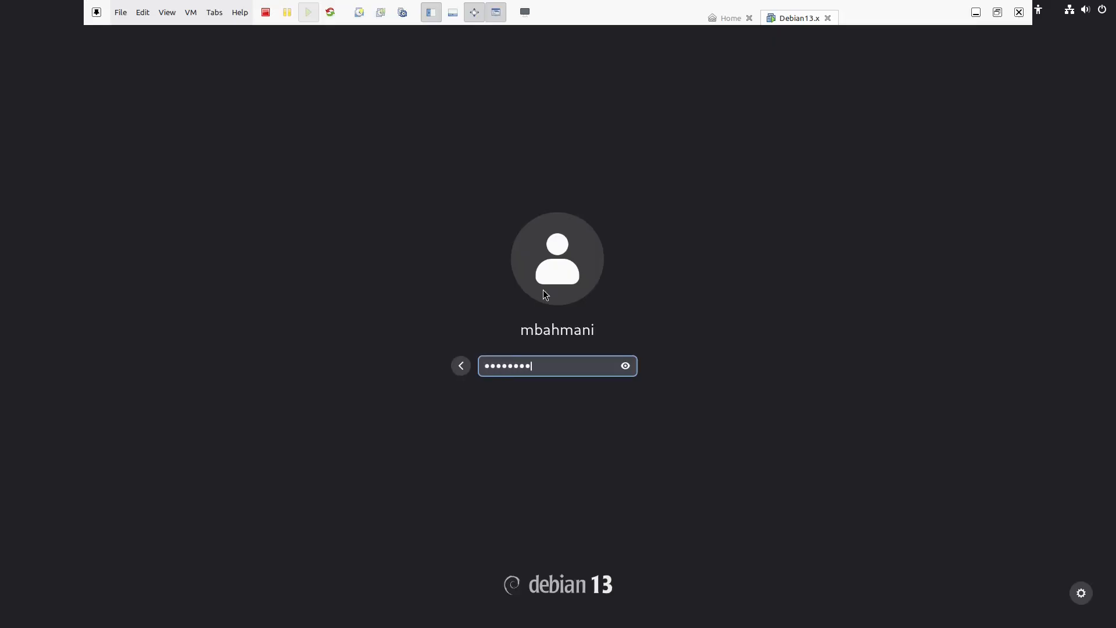
{"action": "key", "text": "Return"}
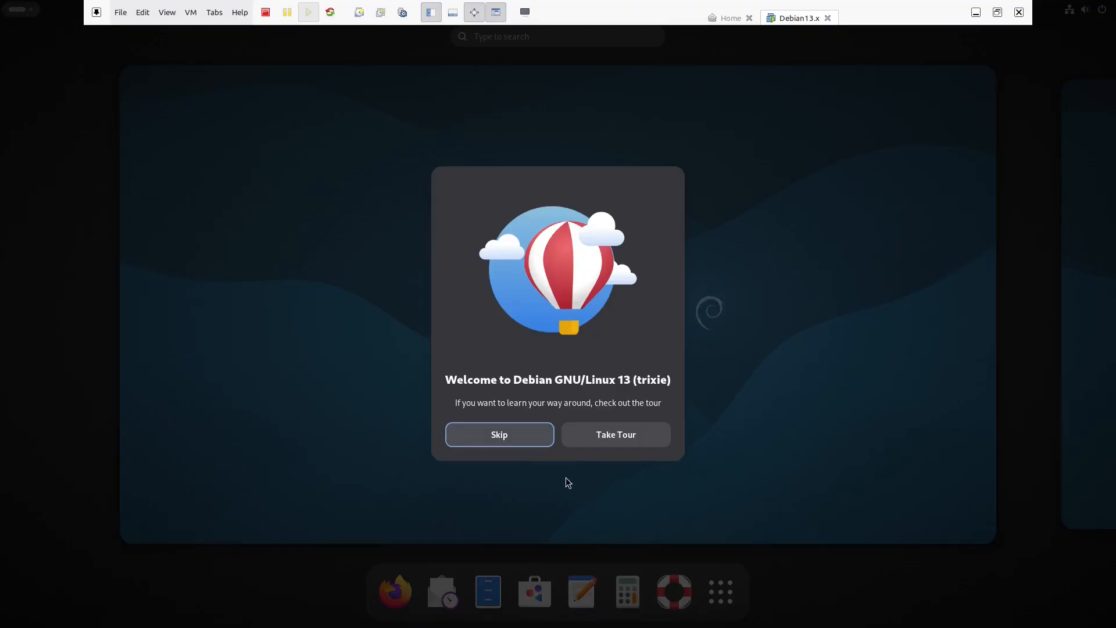
Step: Skip the Debian welcome tour and open the Activities overview
{"action": "left_click", "coordinate": [527, 442]}
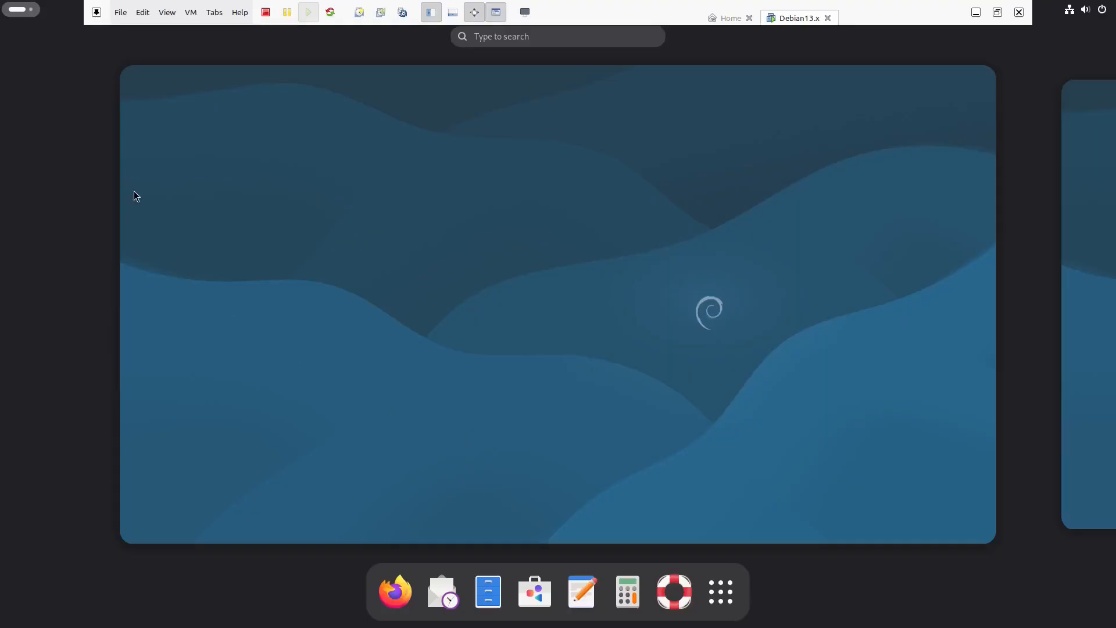
{"action": "left_click", "coordinate": [16, 14]}
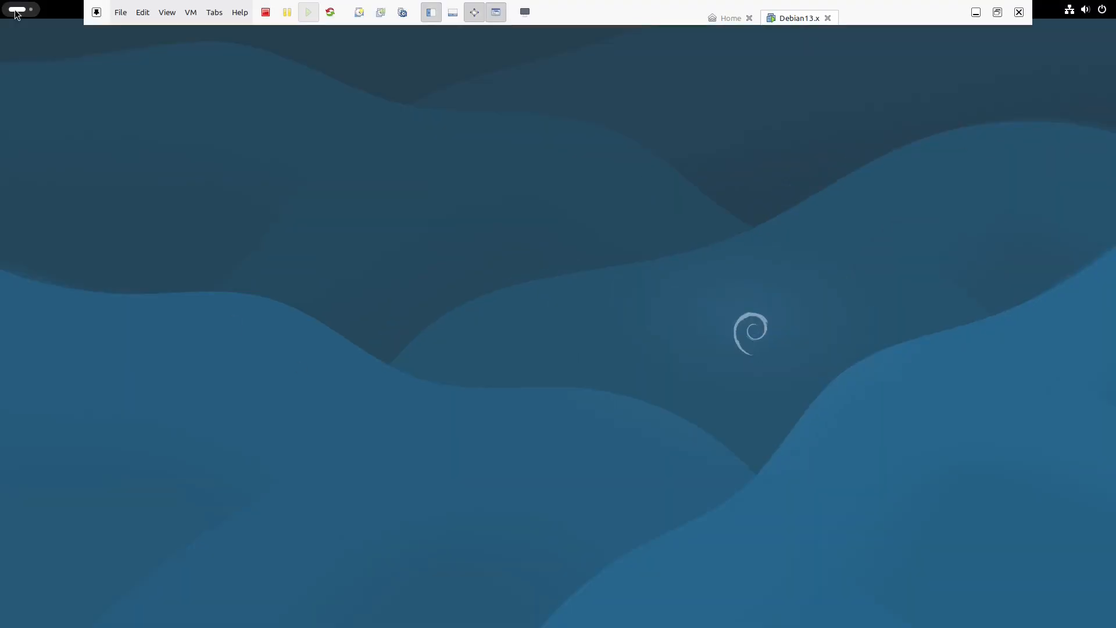
{"action": "left_click", "coordinate": [15, 14]}
Step: Launch Terminal, enlarge its text twice and move the window to the top-left
{"action": "left_click", "coordinate": [527, 38]}
{"action": "type", "text": "te"}
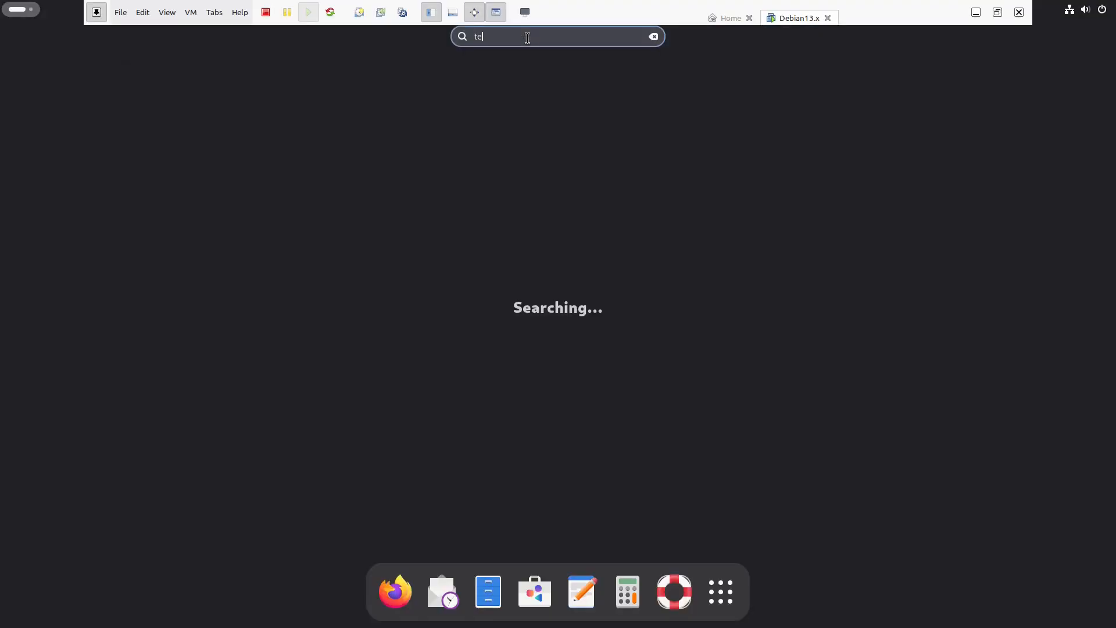
{"action": "type", "text": "rminal"}
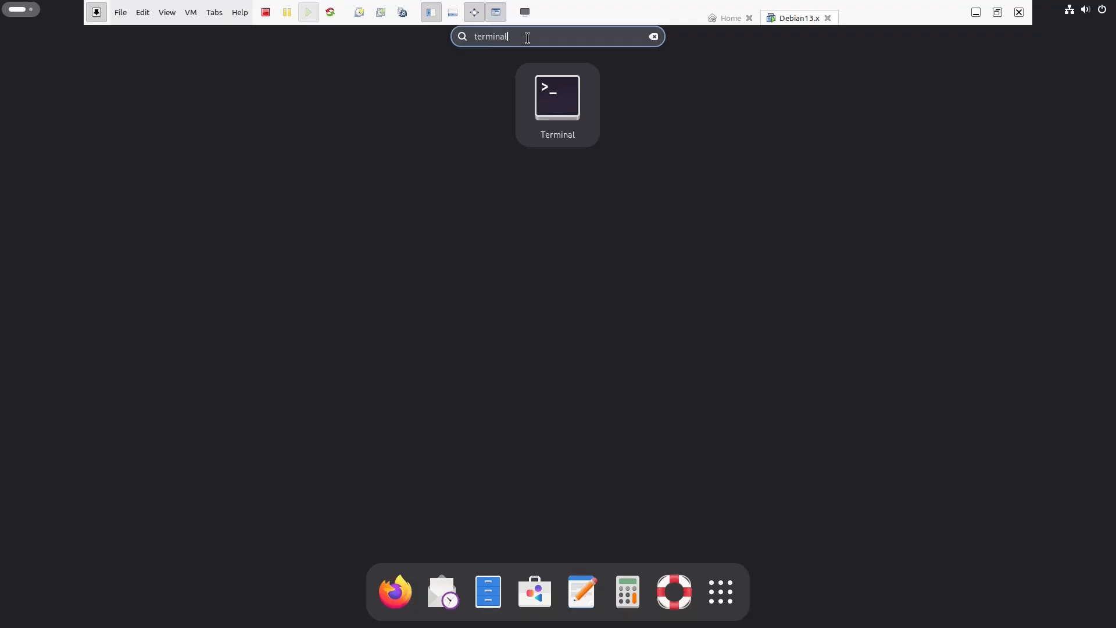
{"action": "key", "text": "Return"}
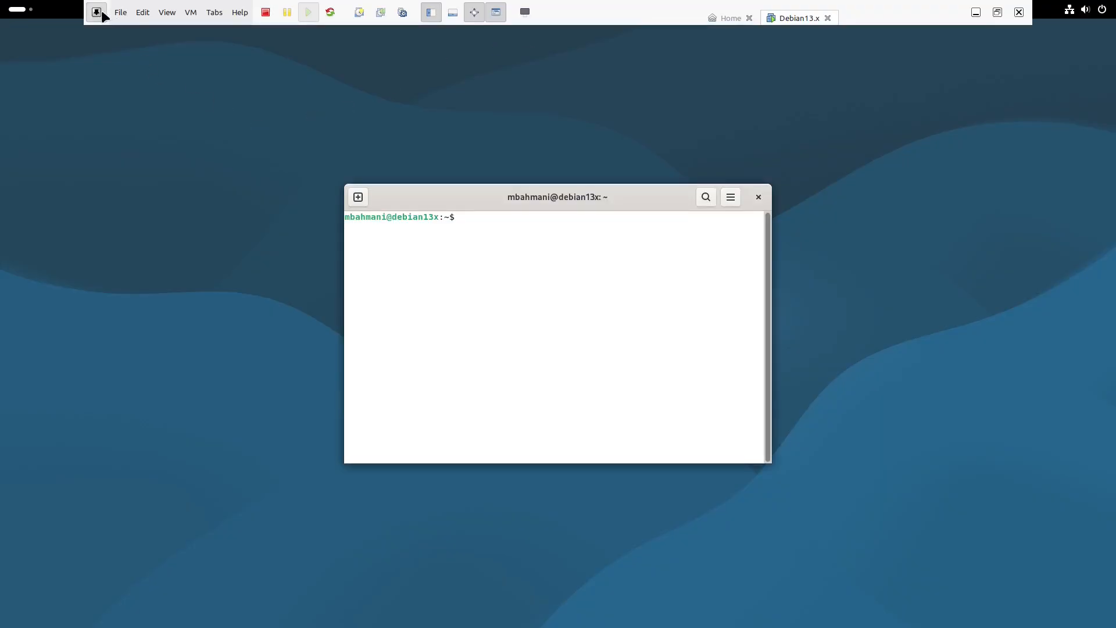
{"action": "left_click", "coordinate": [102, 11]}
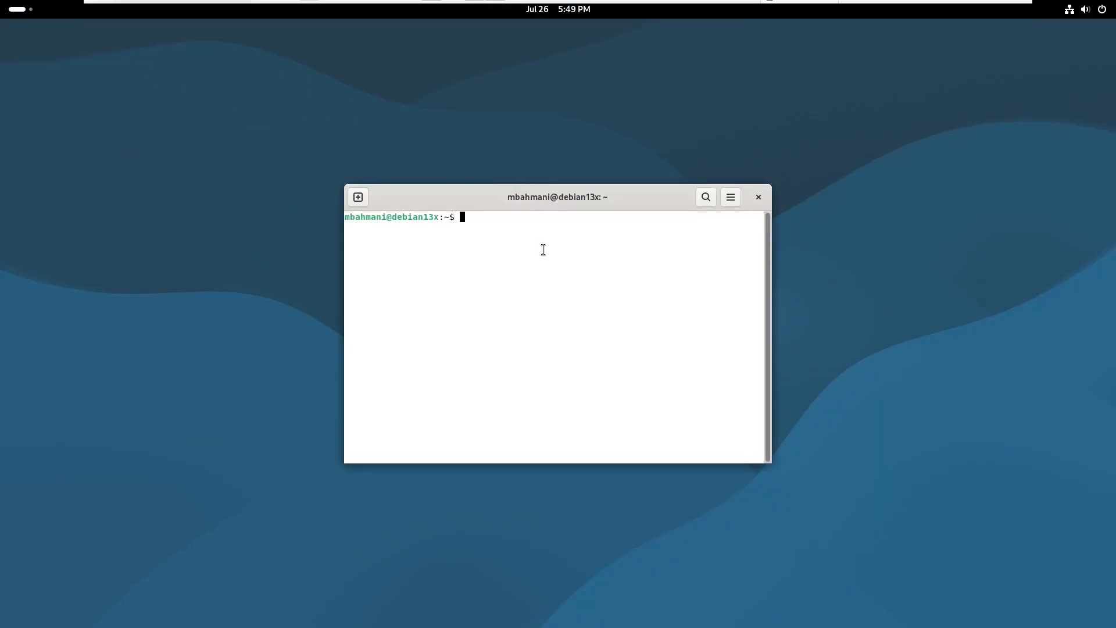
{"action": "key", "text": "ctrl+plus"}
{"action": "key", "text": "ctrl+plus"}
{"action": "key", "text": "ctrl+plus"}
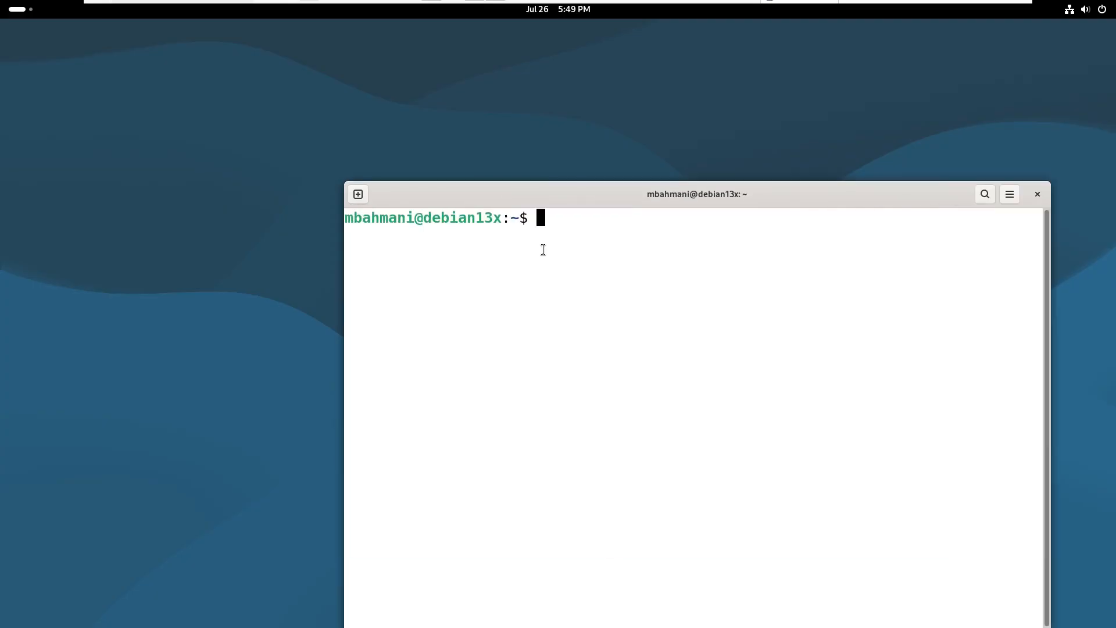
{"action": "left_click_drag", "start_coordinate": [581, 198], "coordinate": [401, 127]}
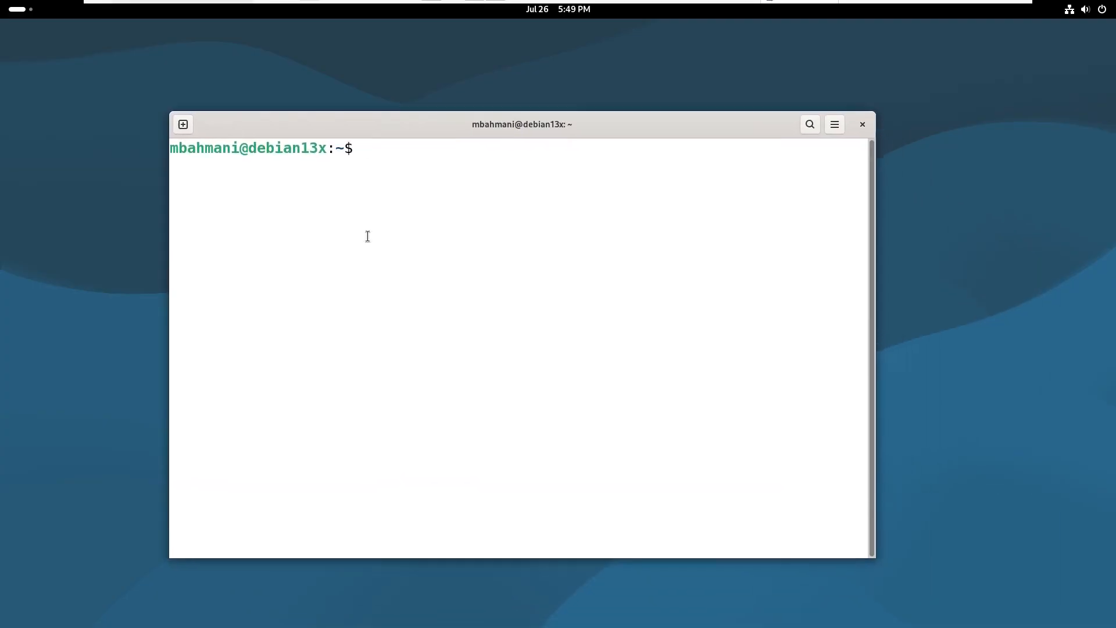
{"action": "key", "text": "ctrl+plus"}
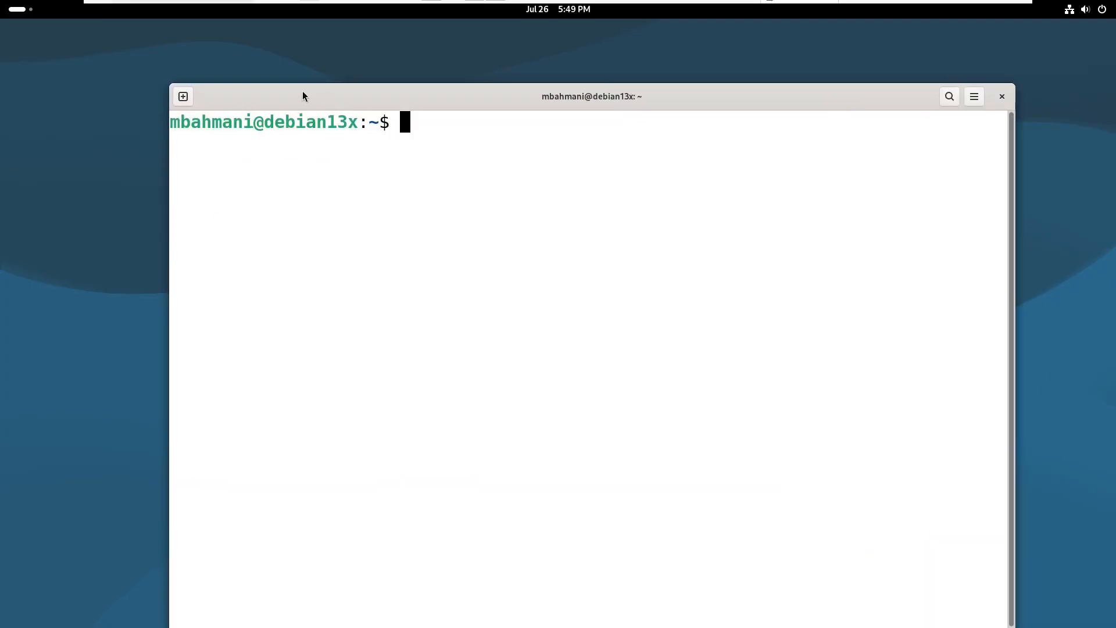
{"action": "left_click_drag", "start_coordinate": [303, 96], "coordinate": [251, 75]}
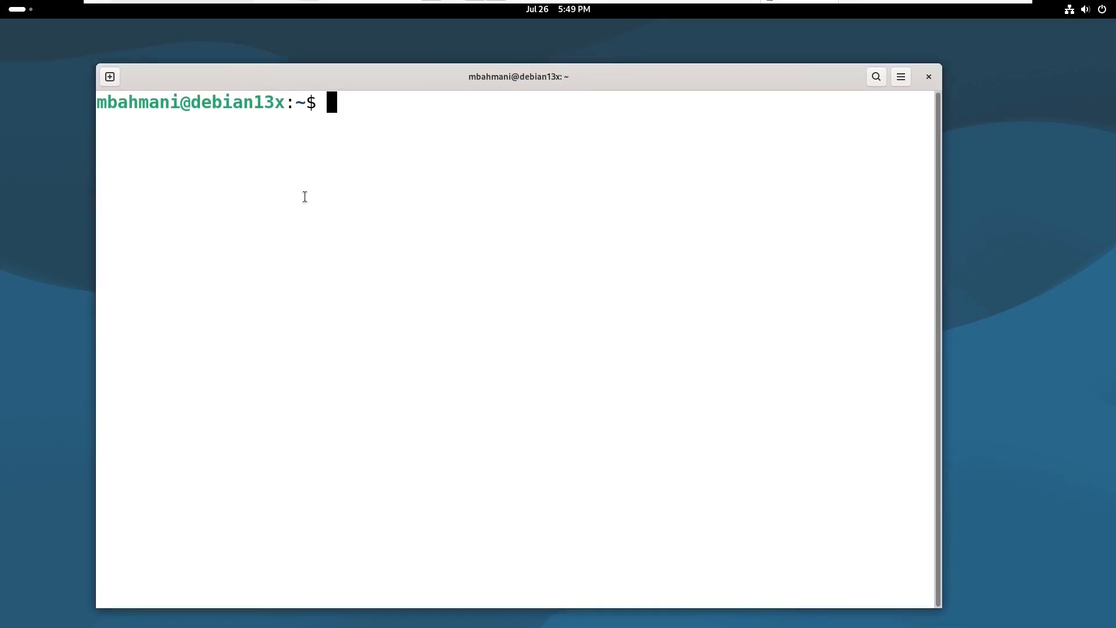
Step: Run dpkg -l | grep open-vm-tools and highlight the open-vm-tools and open-vm-tools-desktop entries
{"action": "type", "text": "dpkg -l |grep o"}
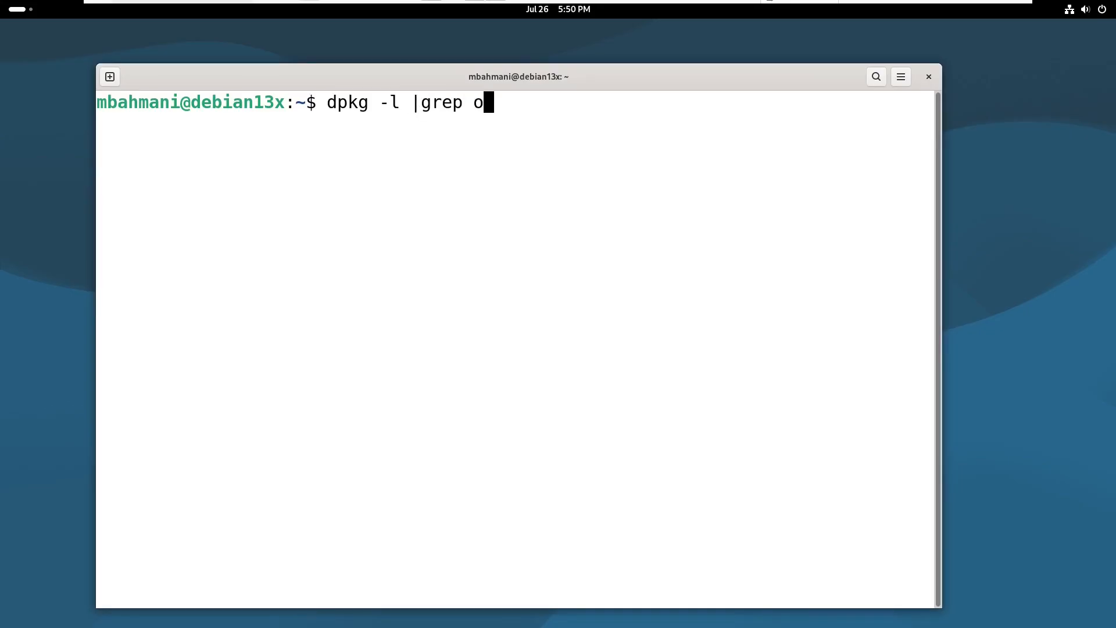
{"action": "type", "text": "pen-vm-tools"}
{"action": "key", "text": "Return"}
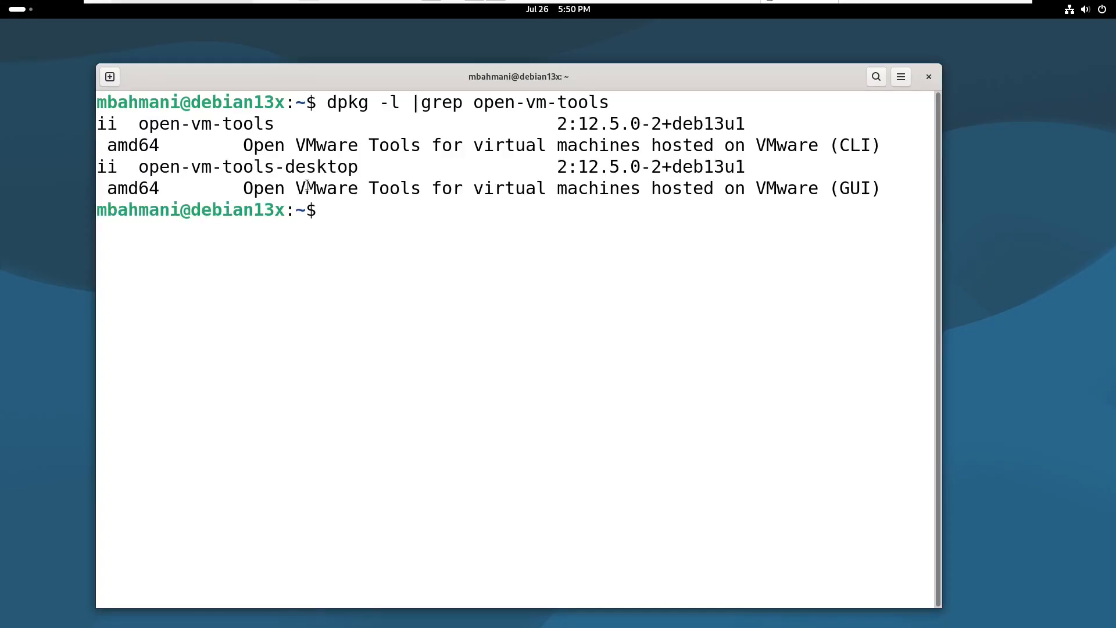
{"action": "double_click", "coordinate": [311, 166]}
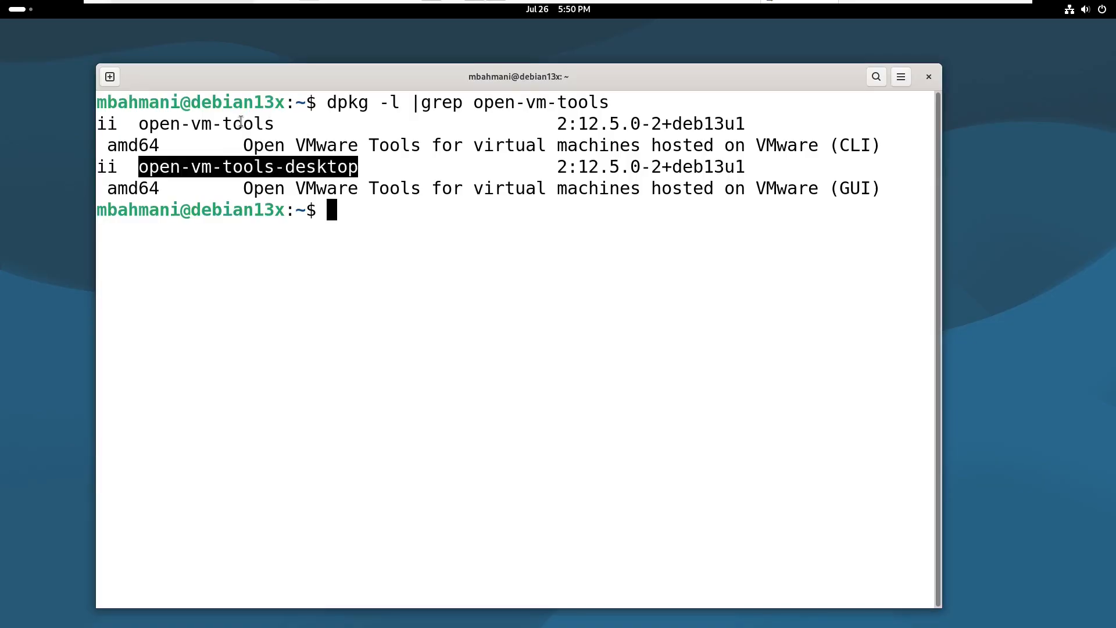
{"action": "double_click", "coordinate": [241, 123]}
{"action": "double_click", "coordinate": [267, 167]}
{"action": "left_click_drag", "start_coordinate": [359, 168], "coordinate": [140, 166]}
{"action": "left_click_drag", "start_coordinate": [138, 126], "coordinate": [270, 126]}
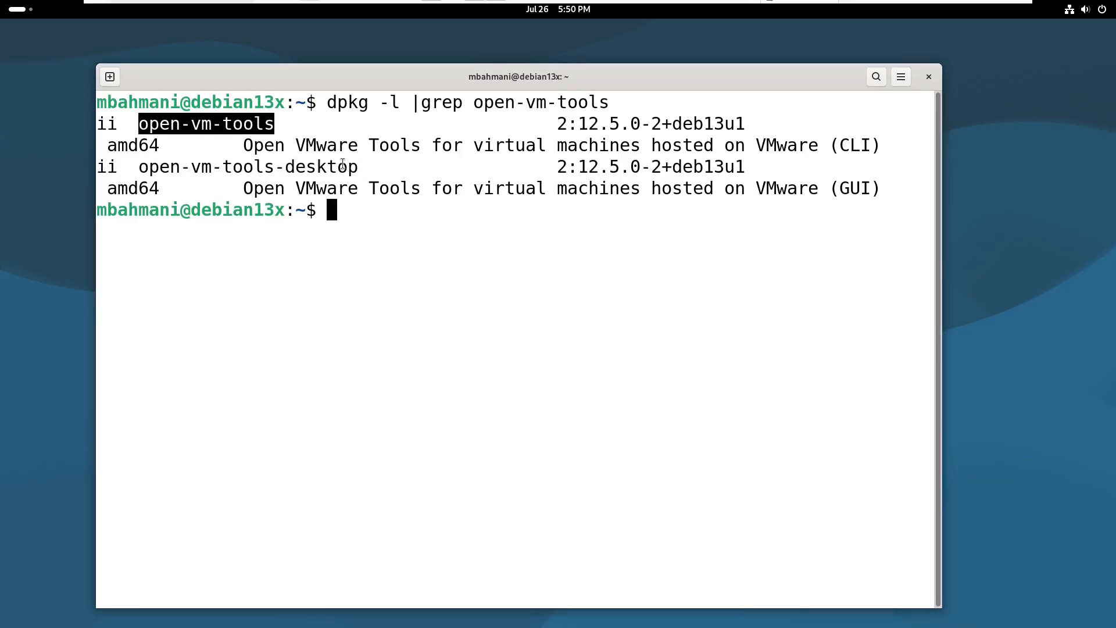
{"action": "left_click_drag", "start_coordinate": [357, 168], "coordinate": [134, 169]}
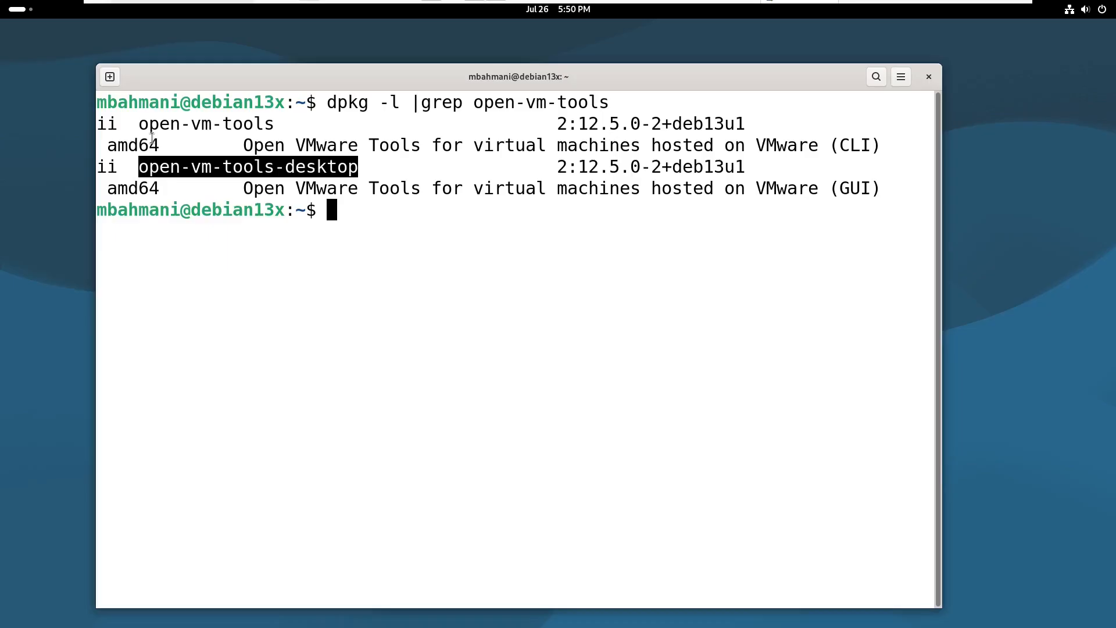
{"action": "left_click_drag", "start_coordinate": [140, 124], "coordinate": [277, 127]}
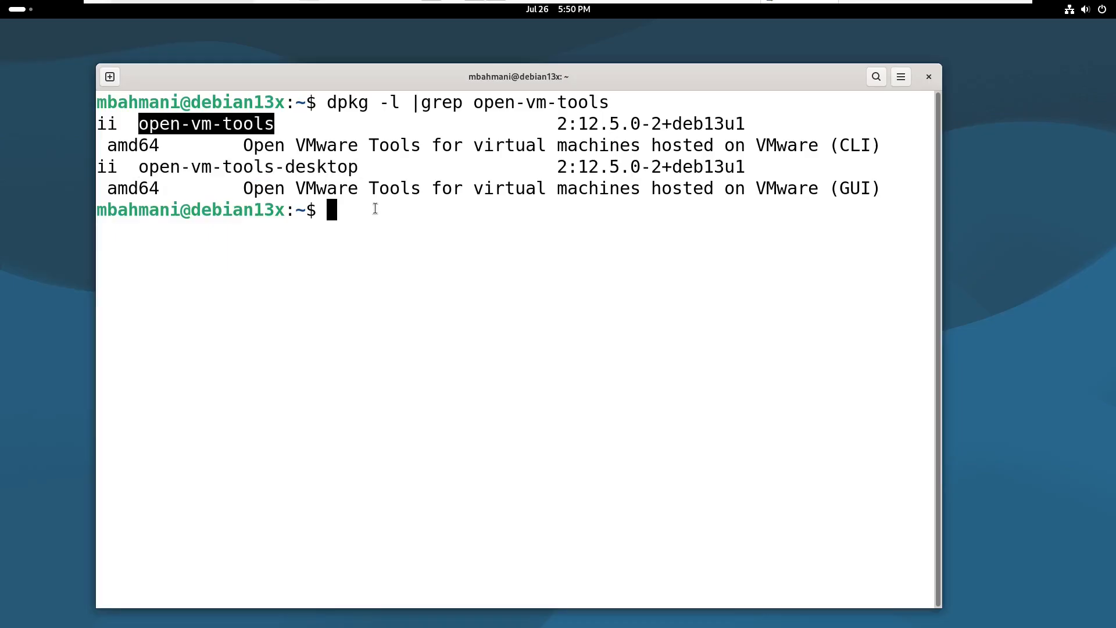
{"action": "left_click", "coordinate": [653, 158]}
{"action": "left_click_drag", "start_coordinate": [882, 189], "coordinate": [100, 124]}
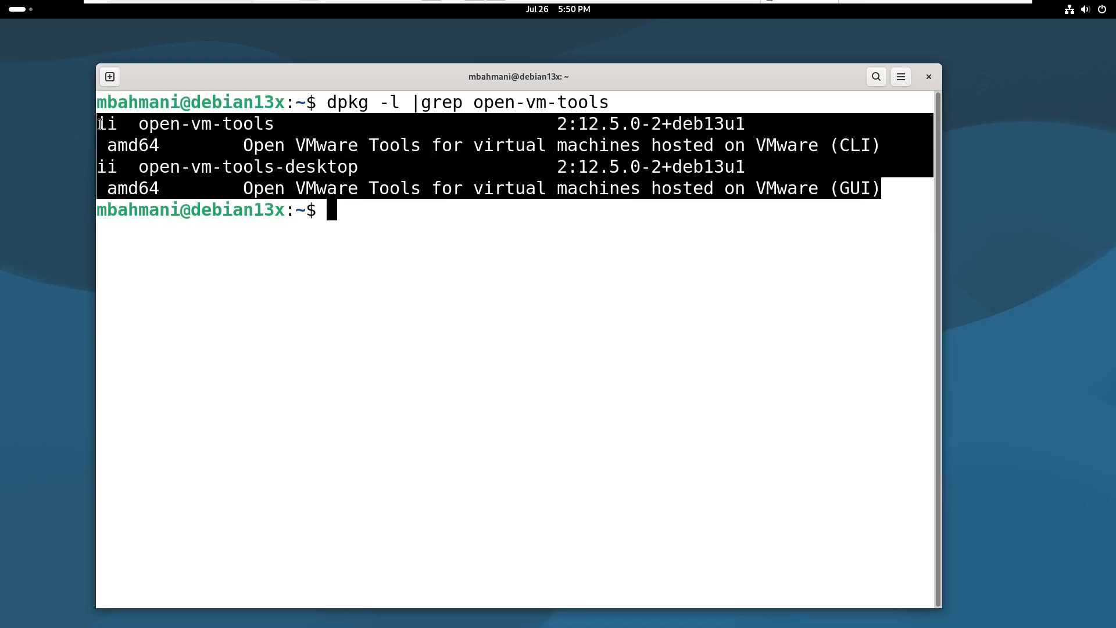
{"action": "left_click", "coordinate": [449, 241]}
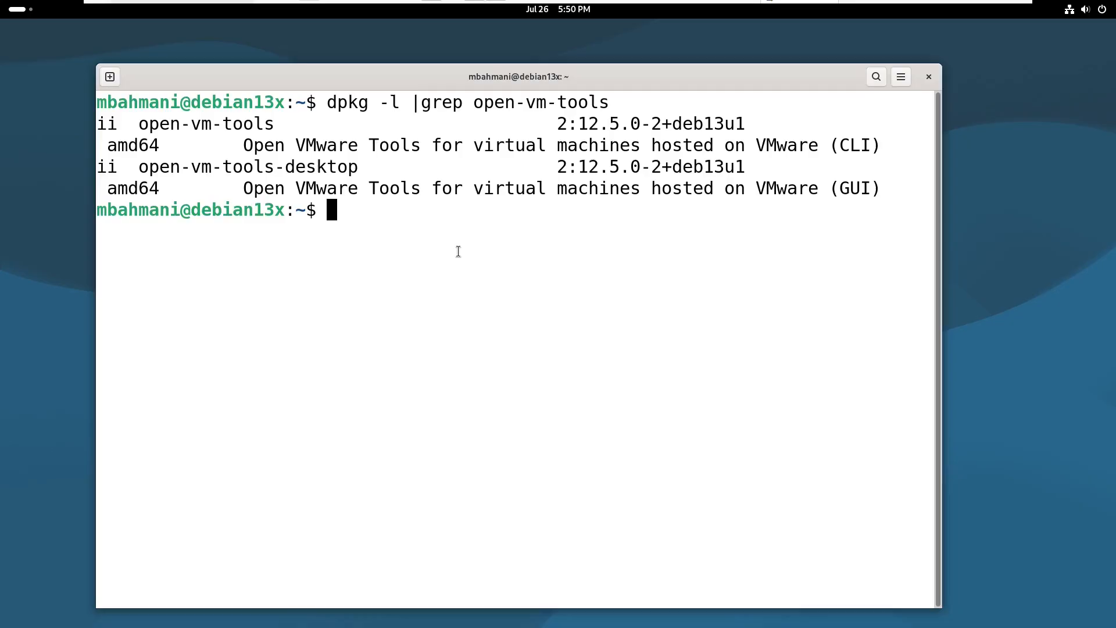
Step: Become root with su - root and run apt update -y, which errors on cdrom
{"action": "type", "text": "su - root"}
{"action": "key", "text": "Return"}
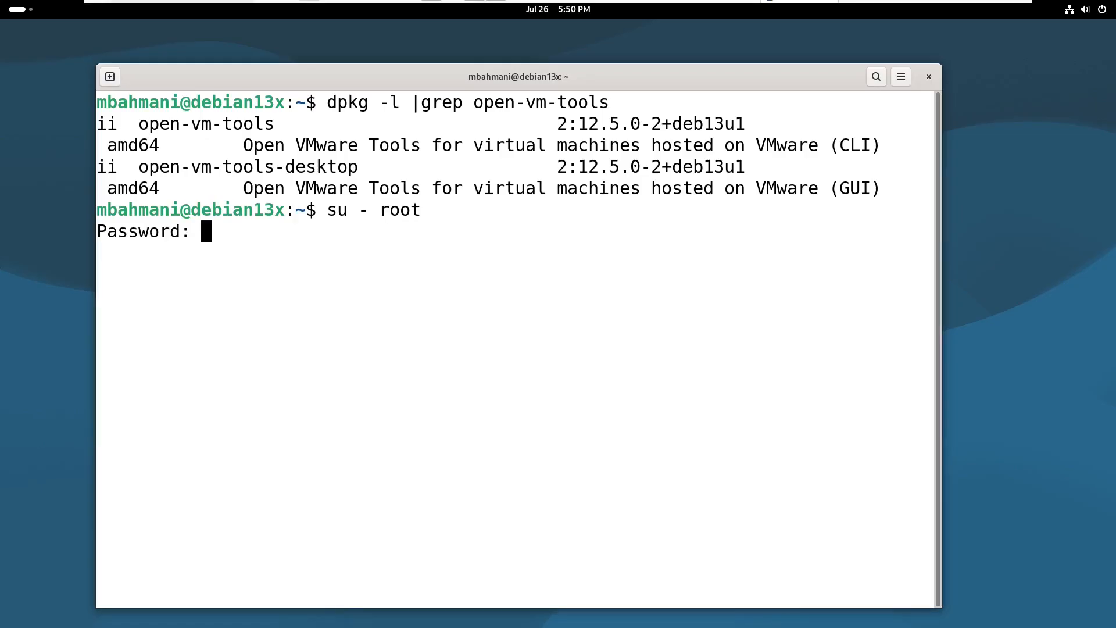
{"action": "key", "text": "Return"}
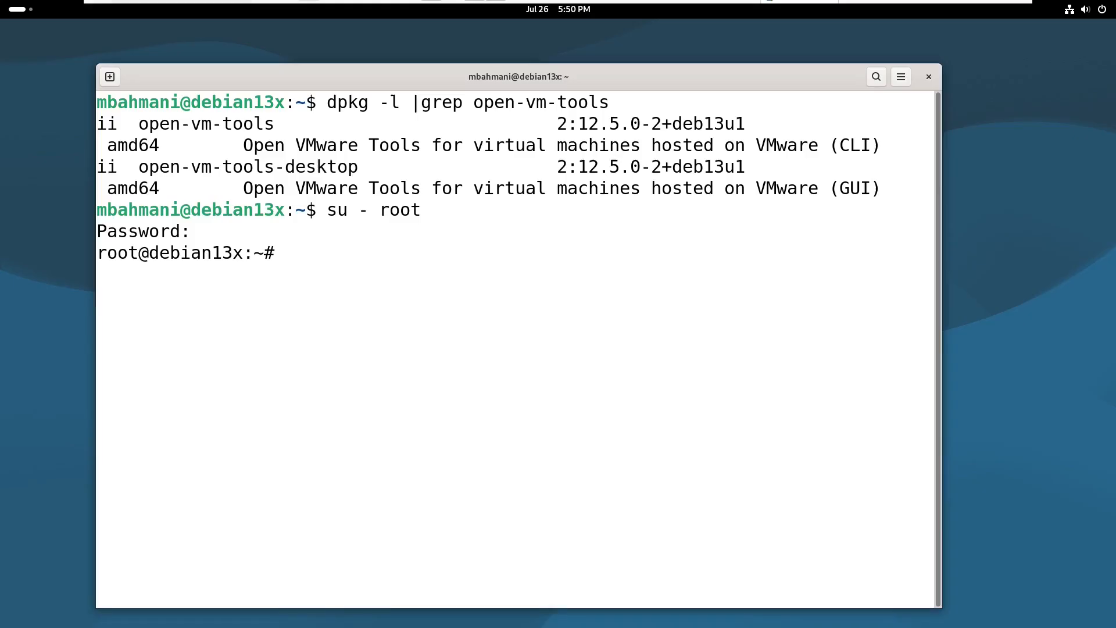
{"action": "type", "text": "apt update -y"}
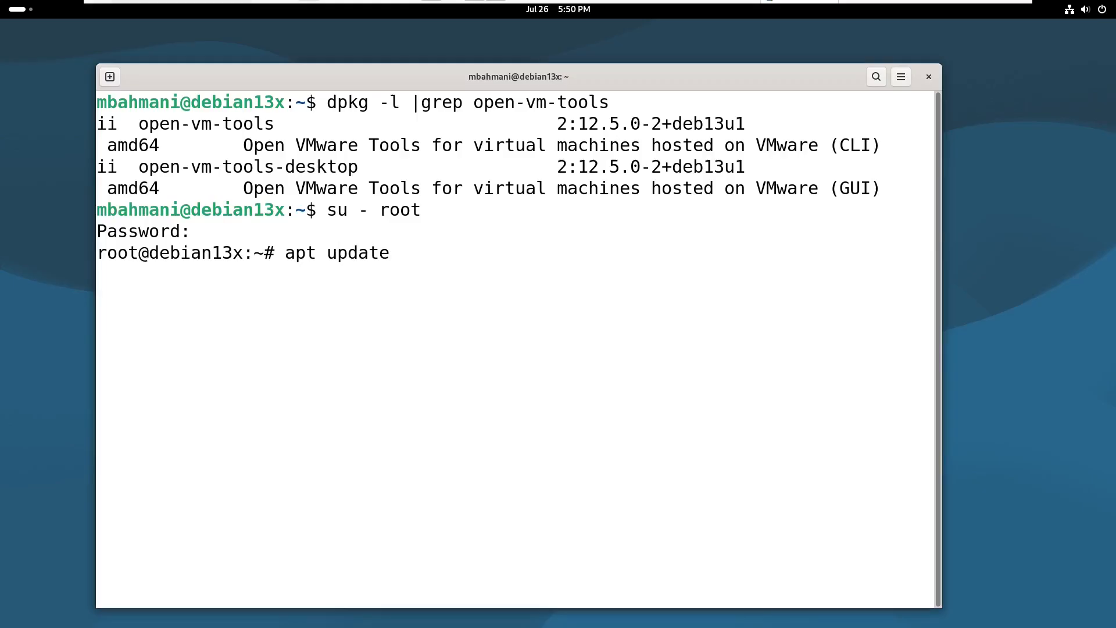
{"action": "key", "text": "Return"}
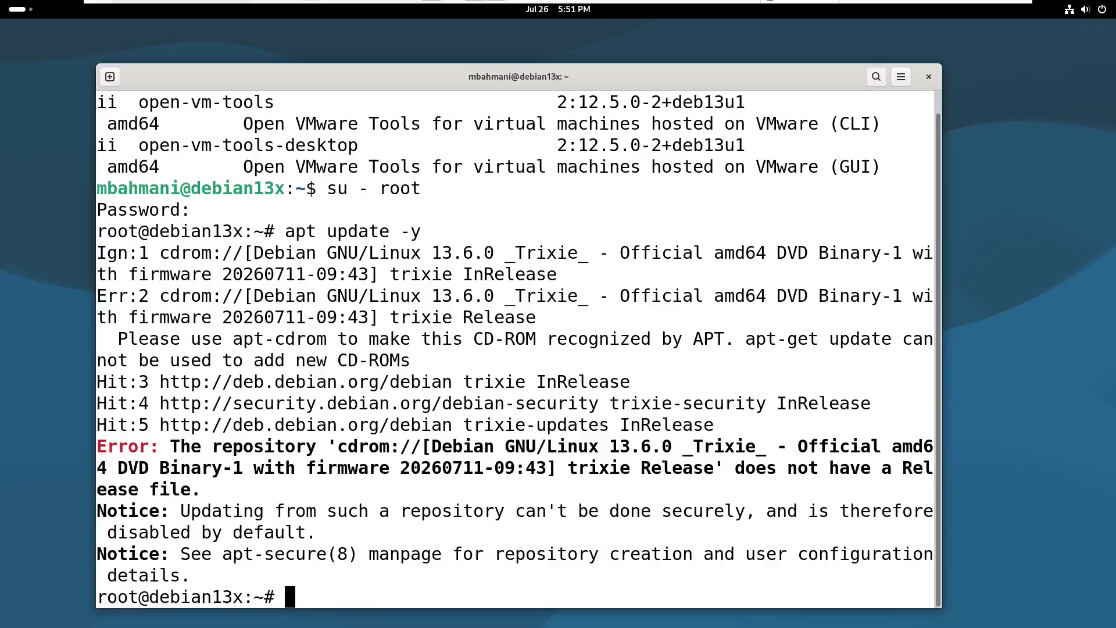
Step: Type the command vi /etc/apt/sources.list to edit the repository list
{"action": "type", "text": "vi /etc/"}
{"action": "type", "text": "sou"}
{"action": "key", "text": "BackSpace"}
{"action": "key", "text": "BackSpace"}
{"action": "key", "text": "BackSpace"}
{"action": "type", "text": "apt/so"}
{"action": "key", "text": "Tab"}
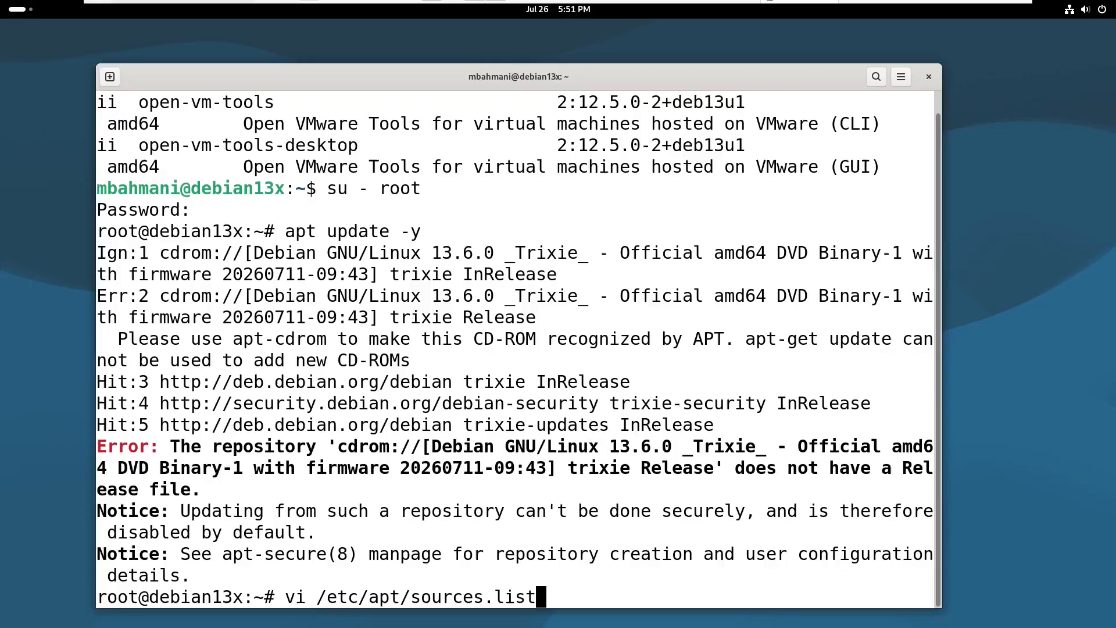
Step: Comment out the cdrom line in sources.list, save, and rerun apt update -y
{"action": "key", "text": "Return"}
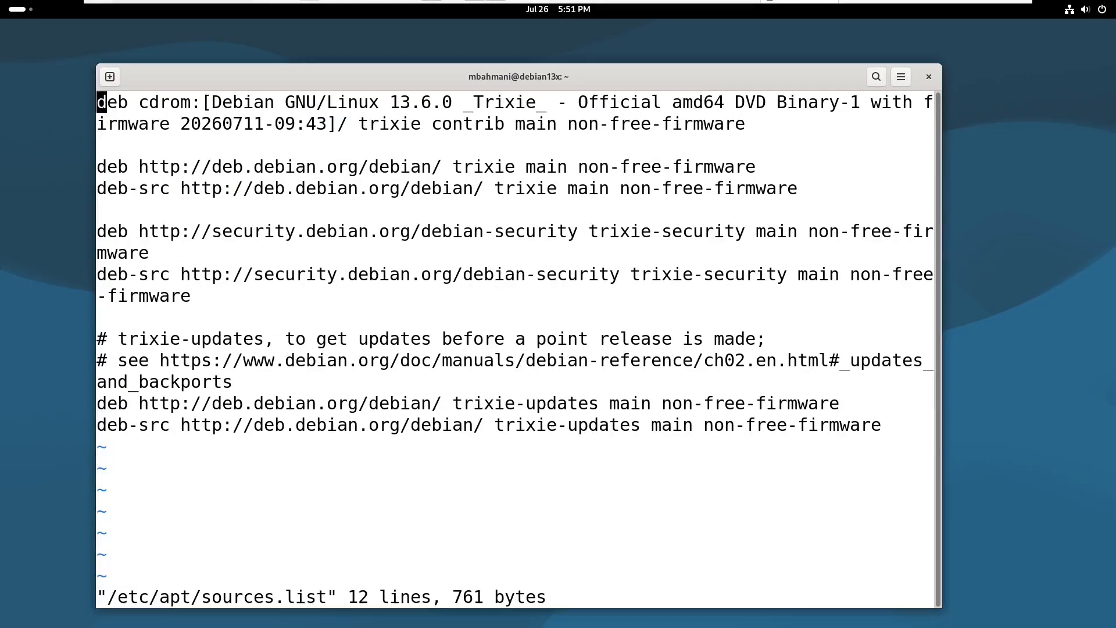
{"action": "type", "text": "i#"}
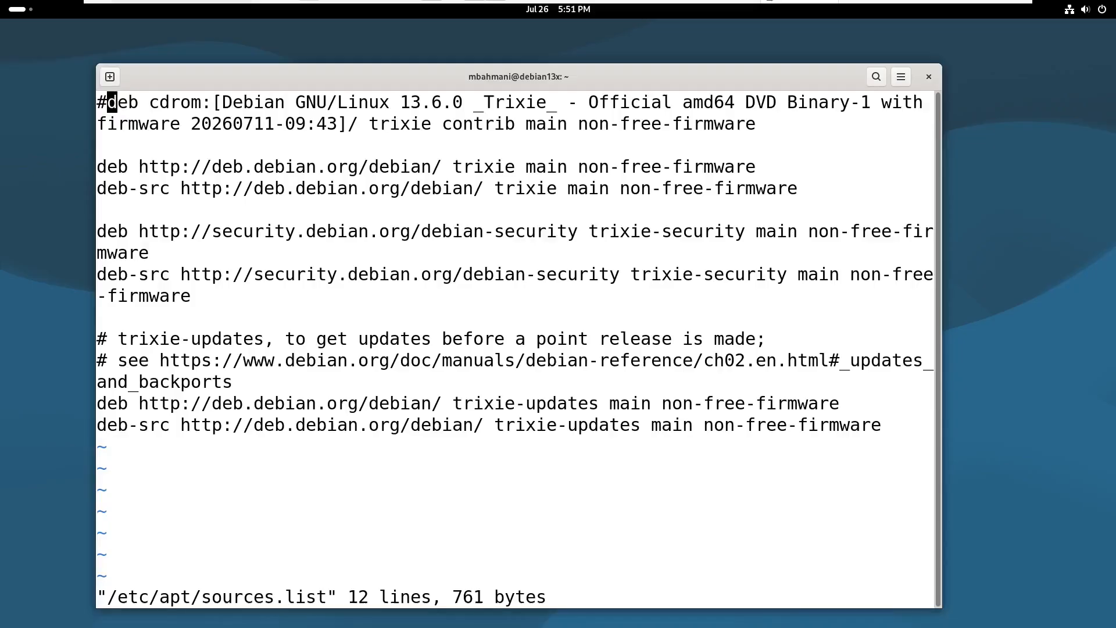
{"action": "type", "text": ":wq"}
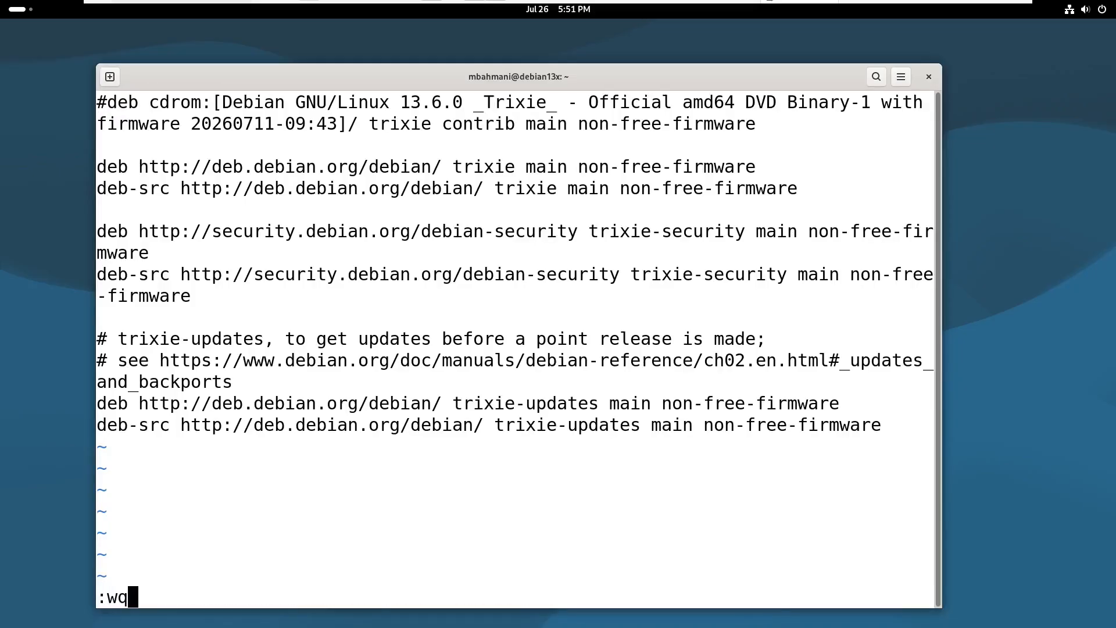
{"action": "key", "text": "Return"}
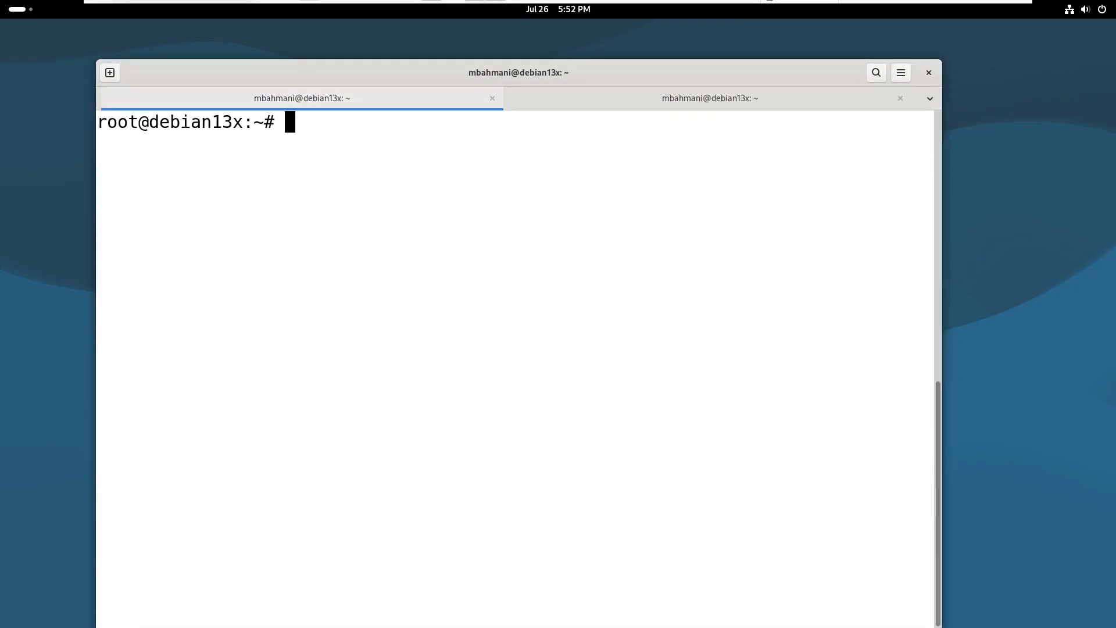
{"action": "key", "text": "Up"}
{"action": "key", "text": "Up"}
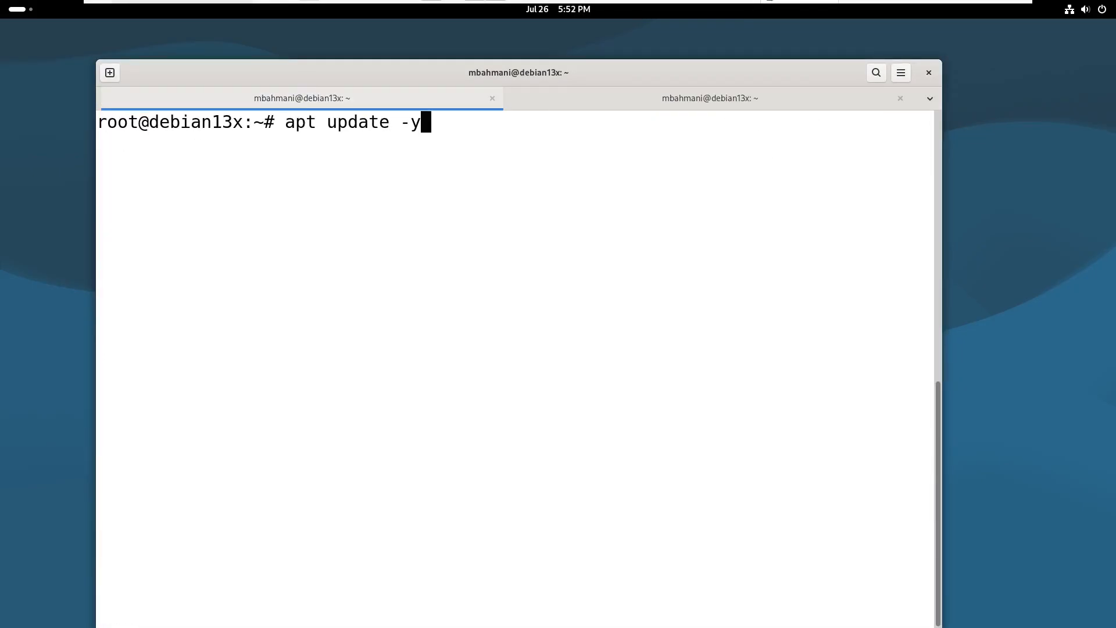
{"action": "key", "text": "Return"}
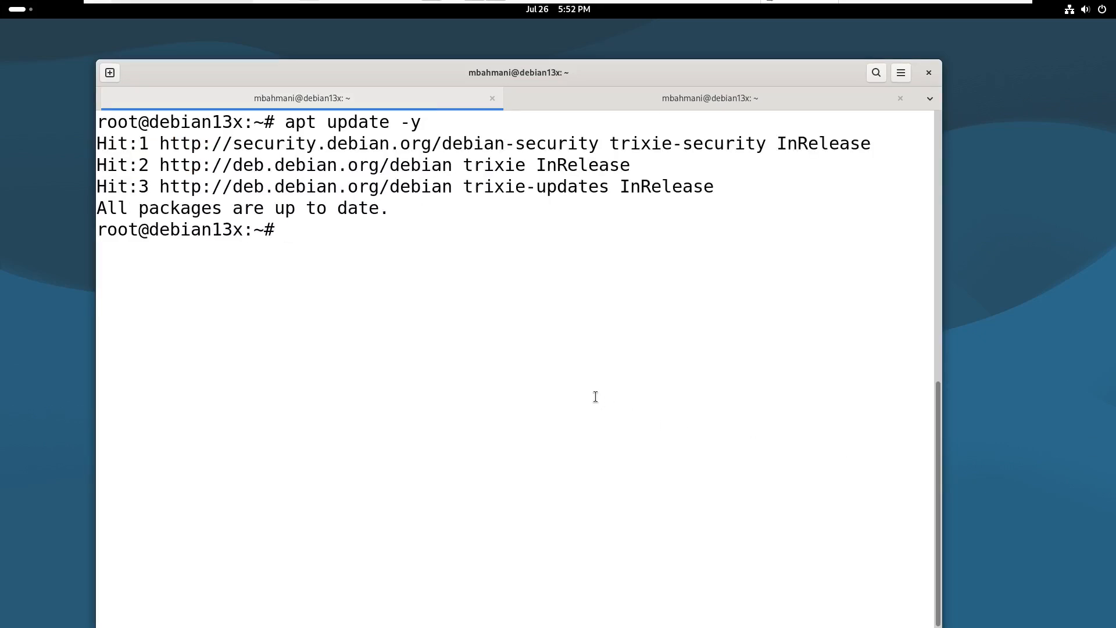
Step: Run apt install open-vm-tools-desktop and confirm it is already the newest version
{"action": "type", "text": "apt install op"}
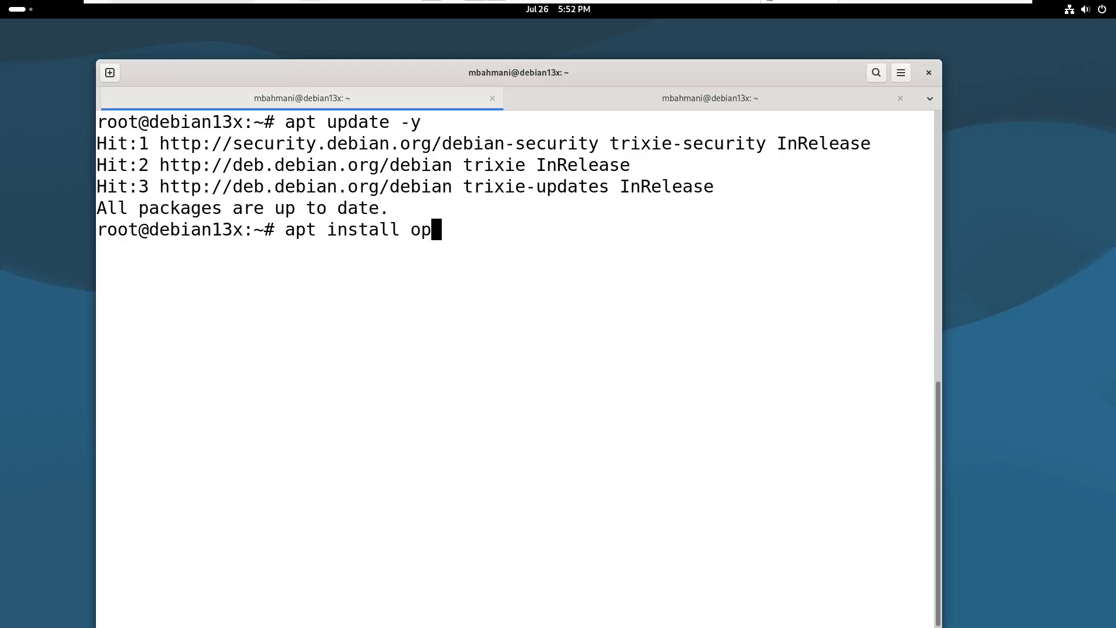
{"action": "type", "text": "en-vm-tools-desktop"}
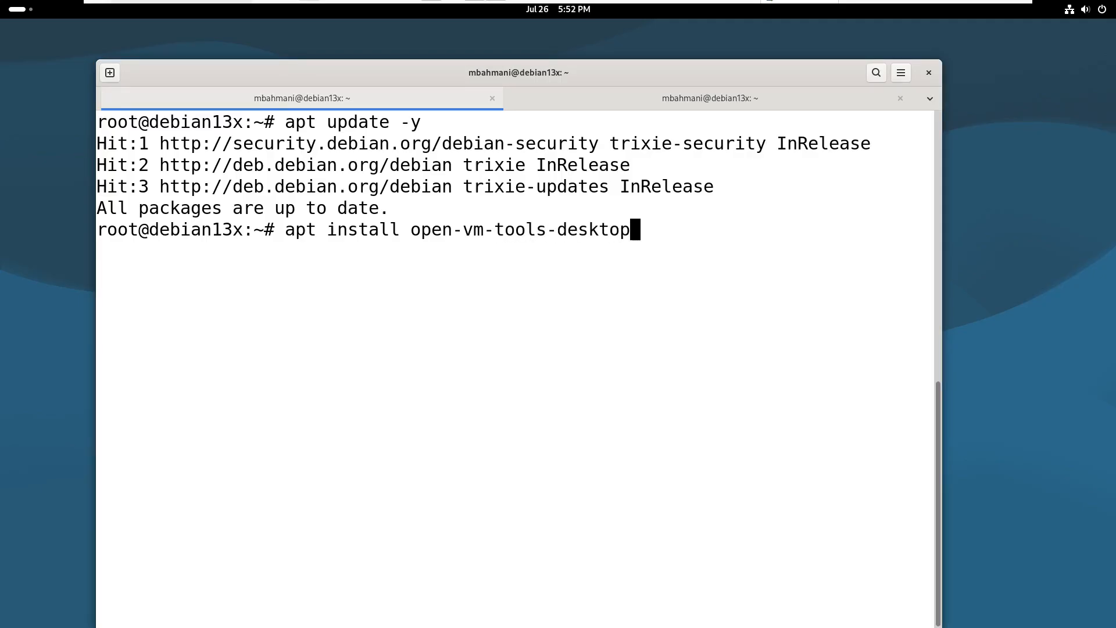
{"action": "key", "text": "Return"}
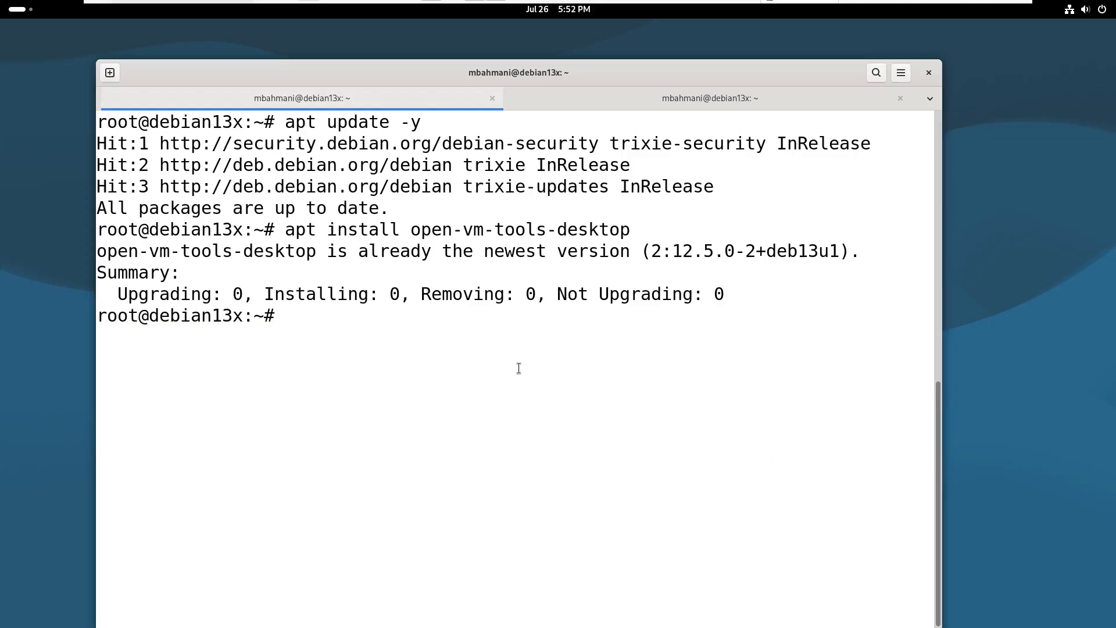
{"action": "left_click_drag", "start_coordinate": [728, 293], "coordinate": [96, 248]}
{"action": "left_click", "coordinate": [336, 285]}
{"action": "double_click", "coordinate": [609, 231]}
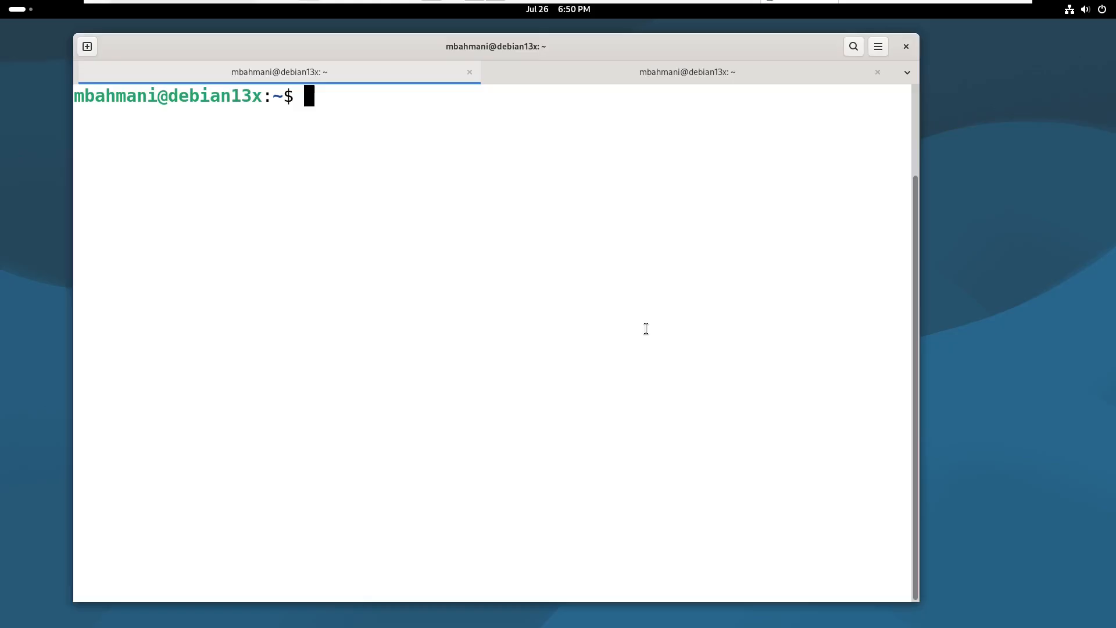
Step: Read the man sudo page, highlighting its one-line summary and DESCRIPTION paragraph
{"action": "type", "text": "man sudo"}
{"action": "key", "text": "Return"}
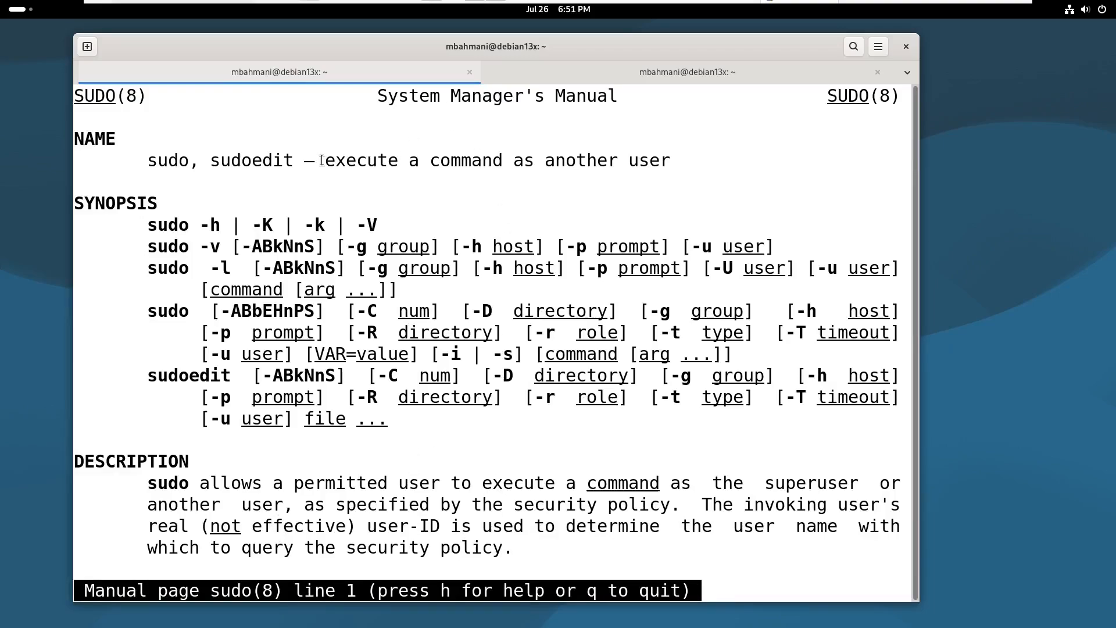
{"action": "left_click_drag", "start_coordinate": [335, 160], "coordinate": [726, 162]}
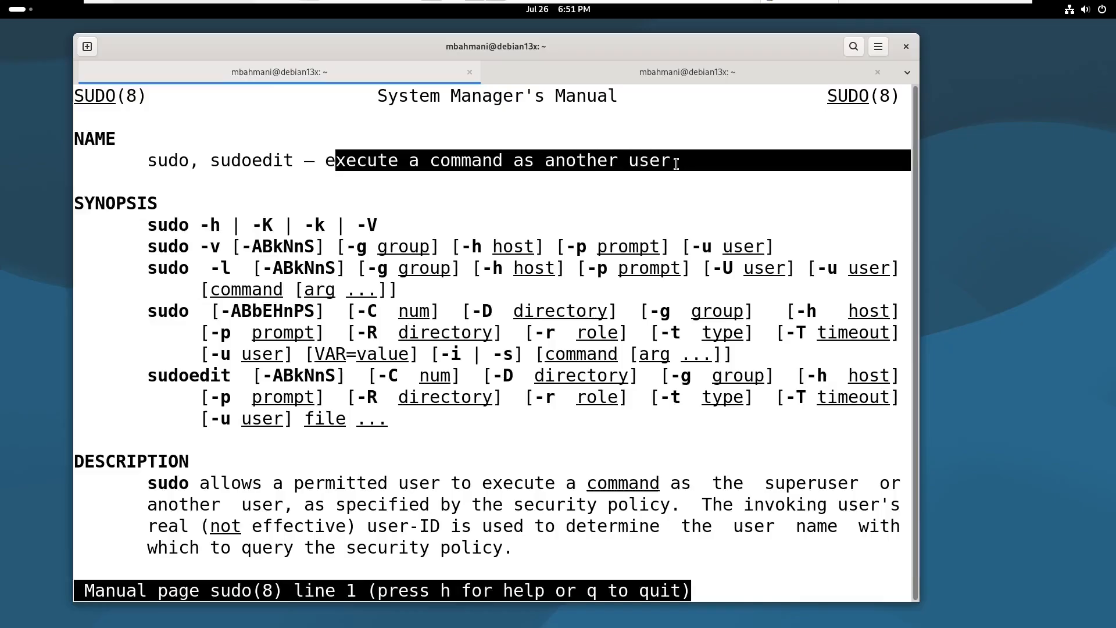
{"action": "left_click", "coordinate": [487, 519]}
{"action": "left_click_drag", "start_coordinate": [514, 550], "coordinate": [199, 483]}
{"action": "left_click", "coordinate": [244, 498]}
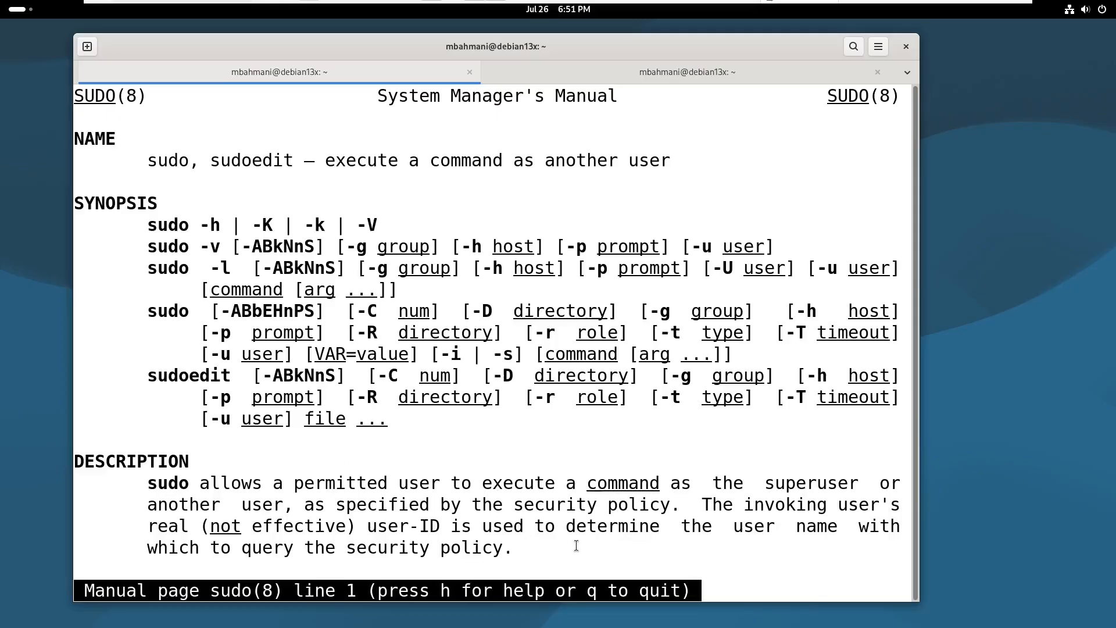
Step: Print what_is_sudo.sh, then list the regular user's groups with id
{"action": "type", "text": "qcat w"}
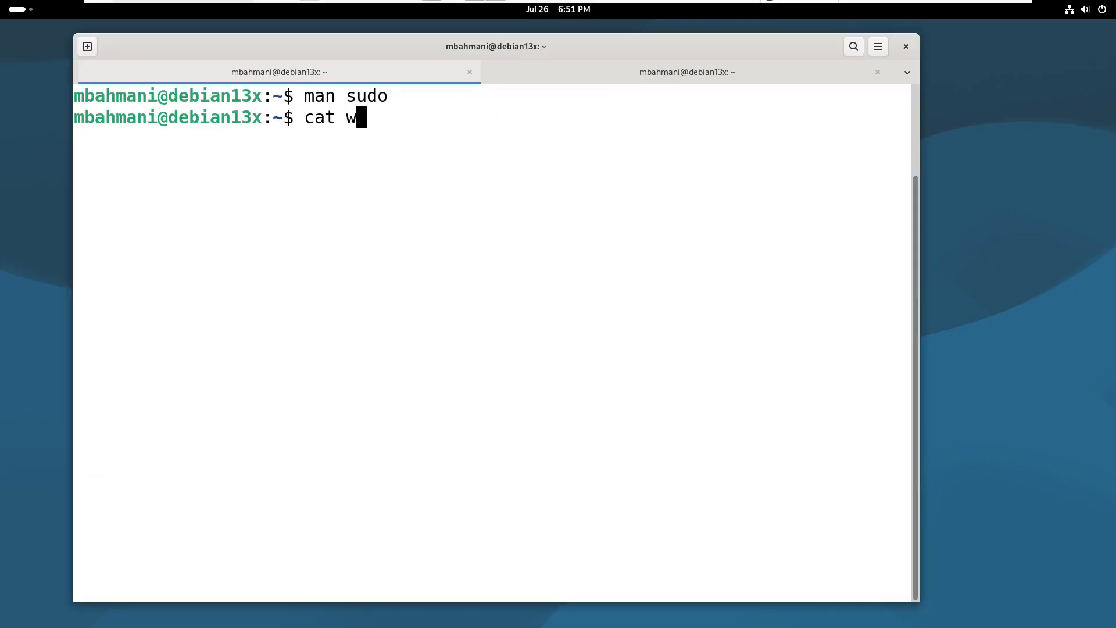
{"action": "key", "text": "Tab"}
{"action": "key", "text": "Return"}
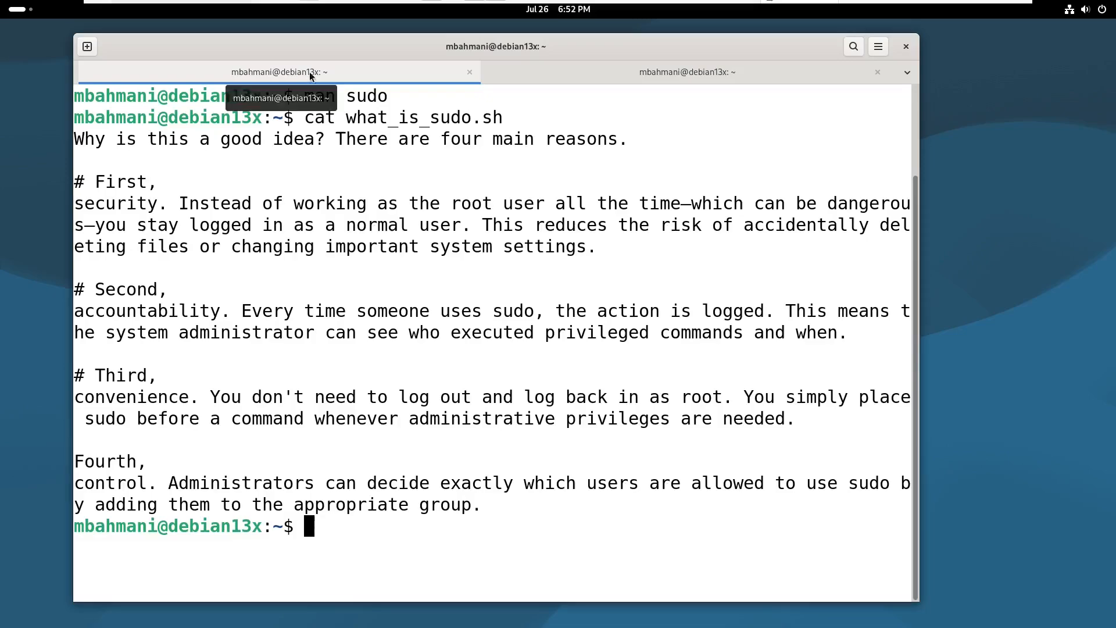
{"action": "key", "text": "ctrl+l"}
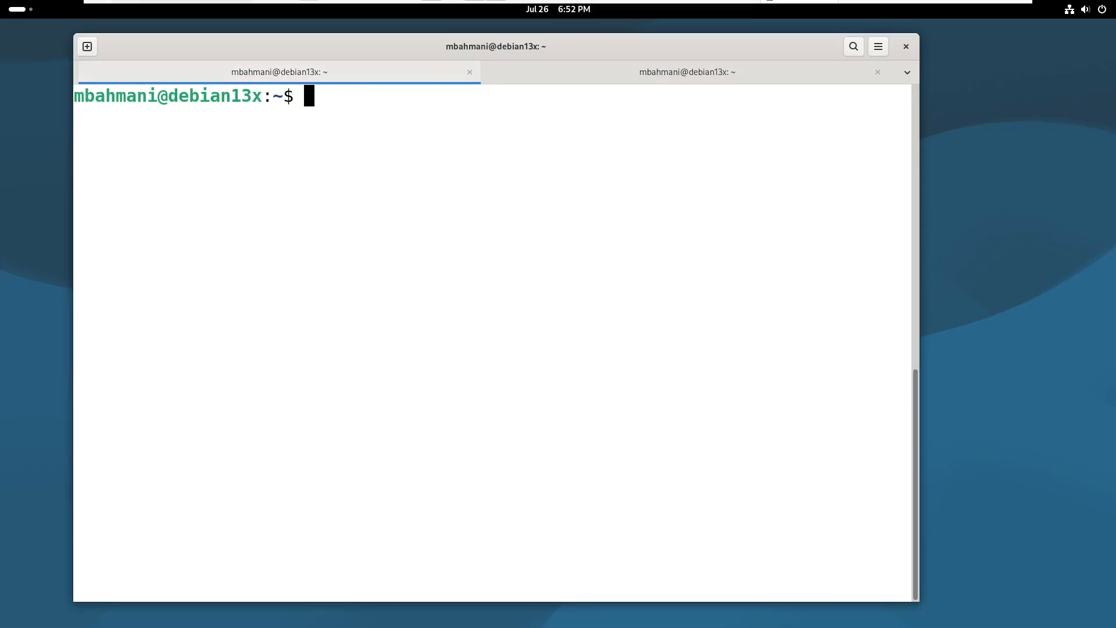
{"action": "type", "text": "id mbahmani"}
{"action": "key", "text": "Return"}
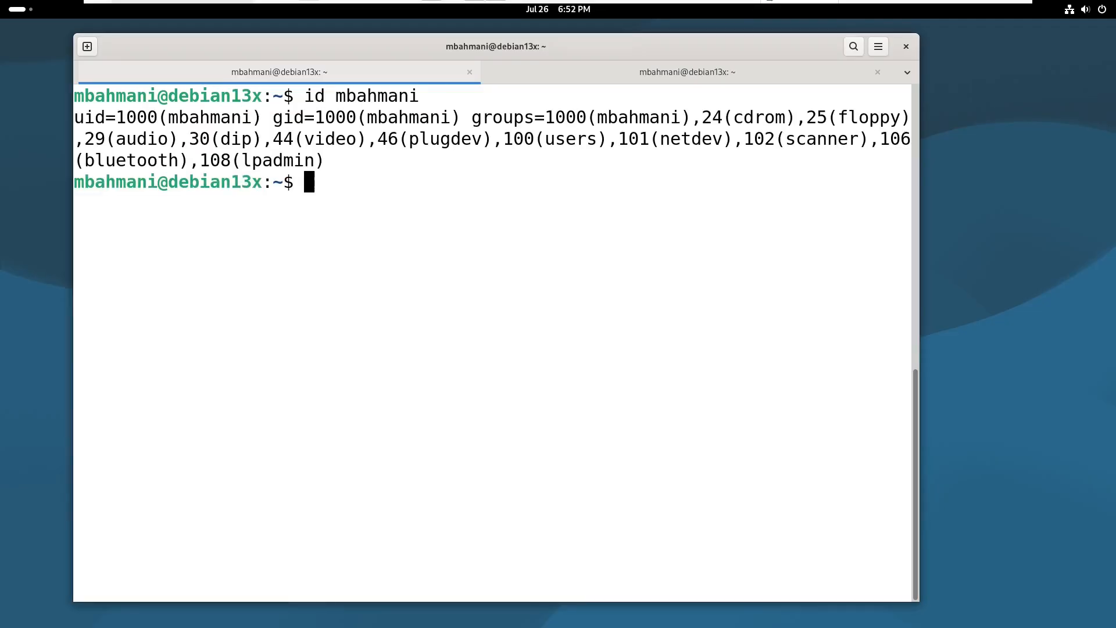
{"action": "key", "text": "ctrl+l"}
Step: Switch to root with su - root and refresh package lists with apt update
{"action": "type", "text": "su"}
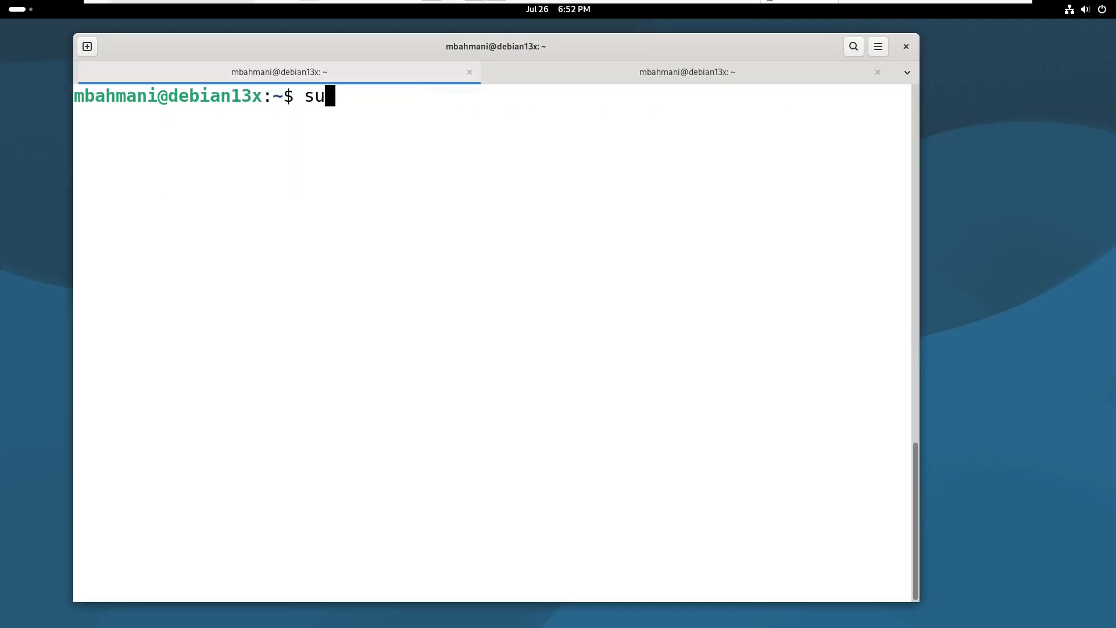
{"action": "type", "text": " - root"}
{"action": "key", "text": "Return"}
{"action": "key", "text": "Return"}
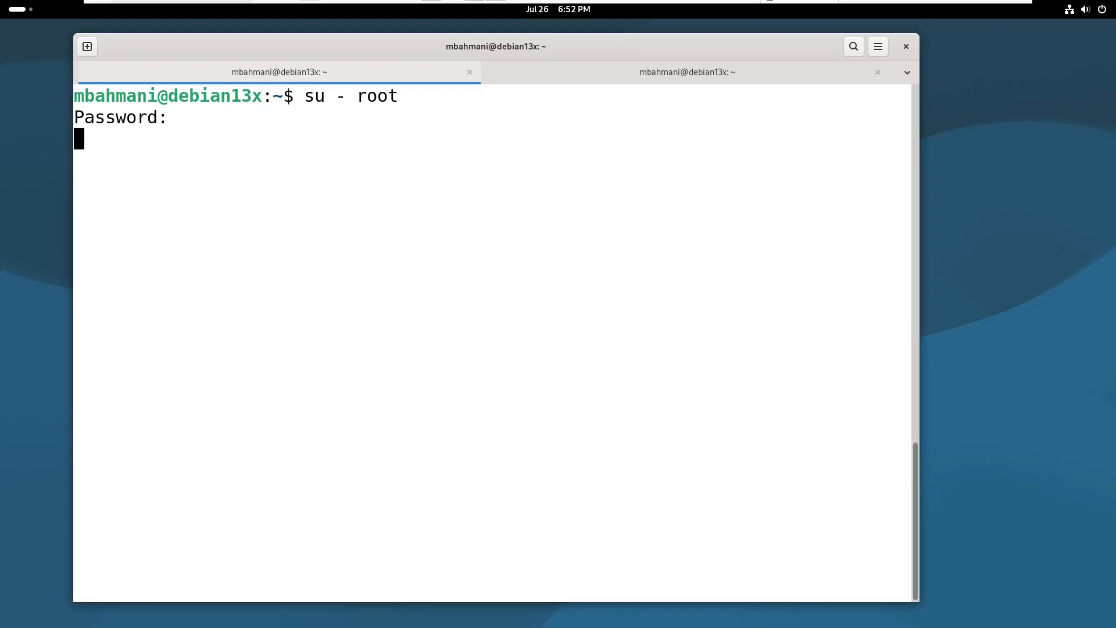
{"action": "type", "text": "apt update"}
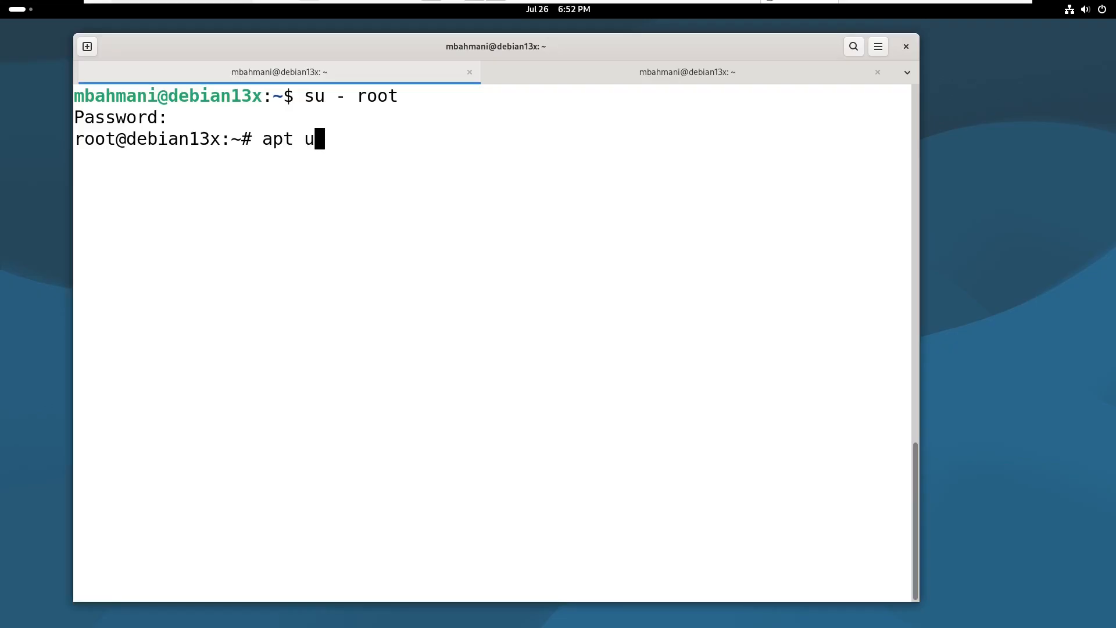
{"action": "key", "text": "Return"}
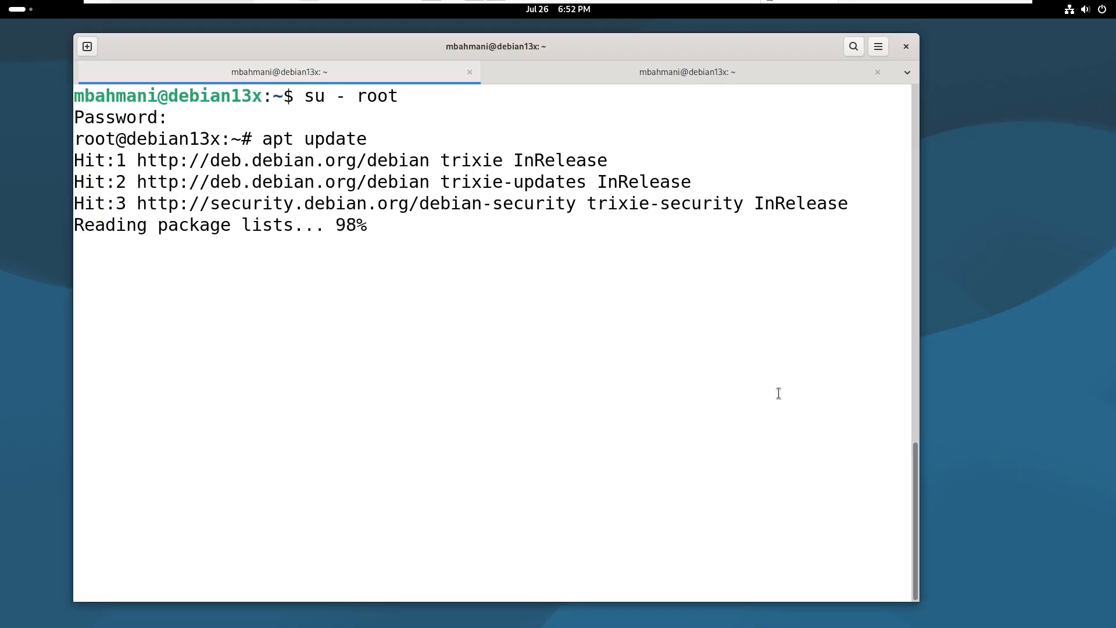
Step: Run apt install sudo, see it is already newest, and clear the screen
{"action": "type", "text": "apt u"}
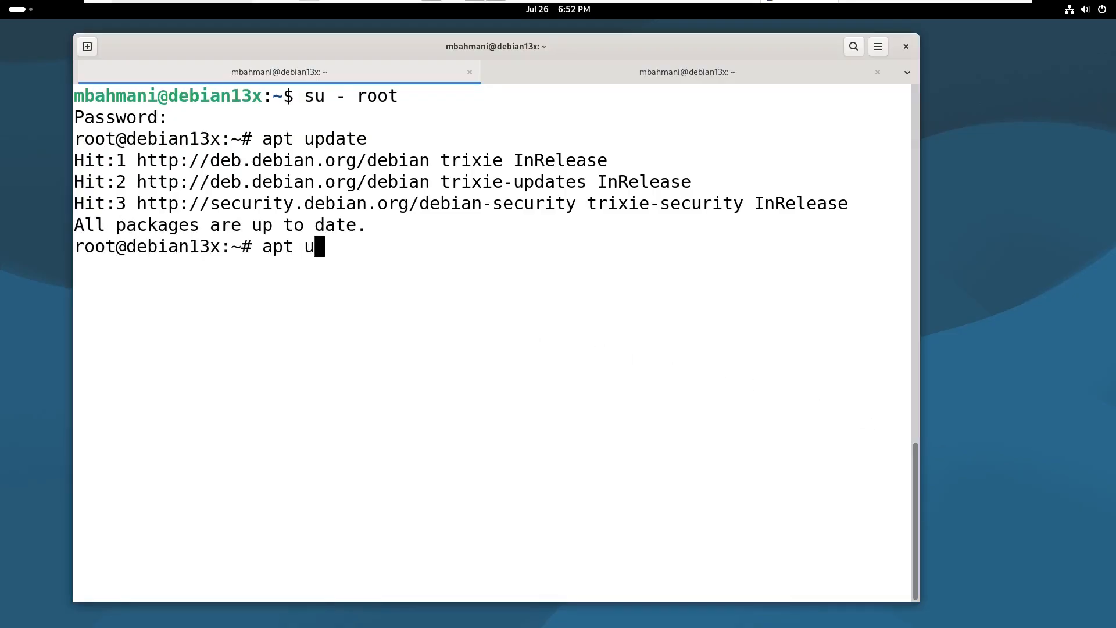
{"action": "key", "text": "BackSpace"}
{"action": "type", "text": "install sudo"}
{"action": "key", "text": "Return"}
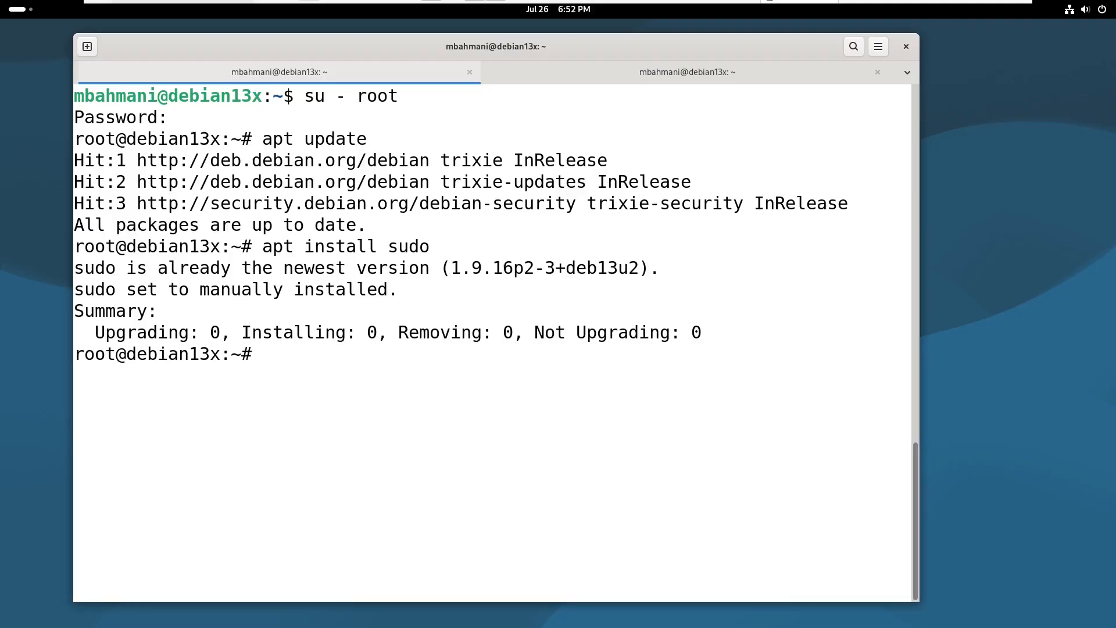
{"action": "key", "text": "ctrl+l"}
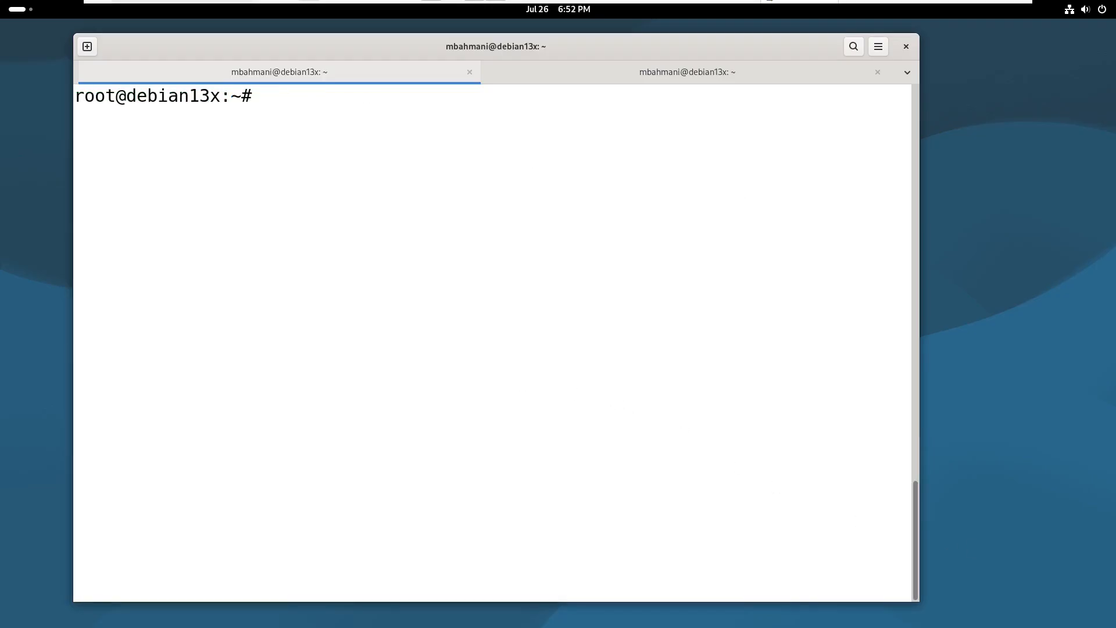
Step: Add the regular user to sudo via usermod -aG sudo and confirm 27(sudo) in id
{"action": "type", "text": "usermod -aG sudo mbahmani"}
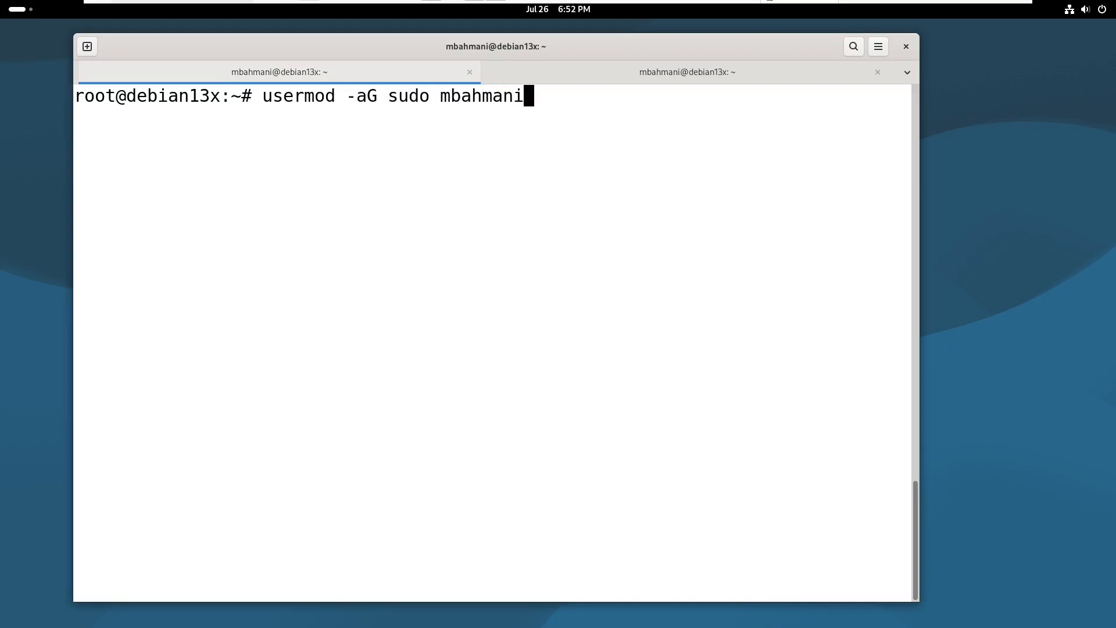
{"action": "key", "text": "Return"}
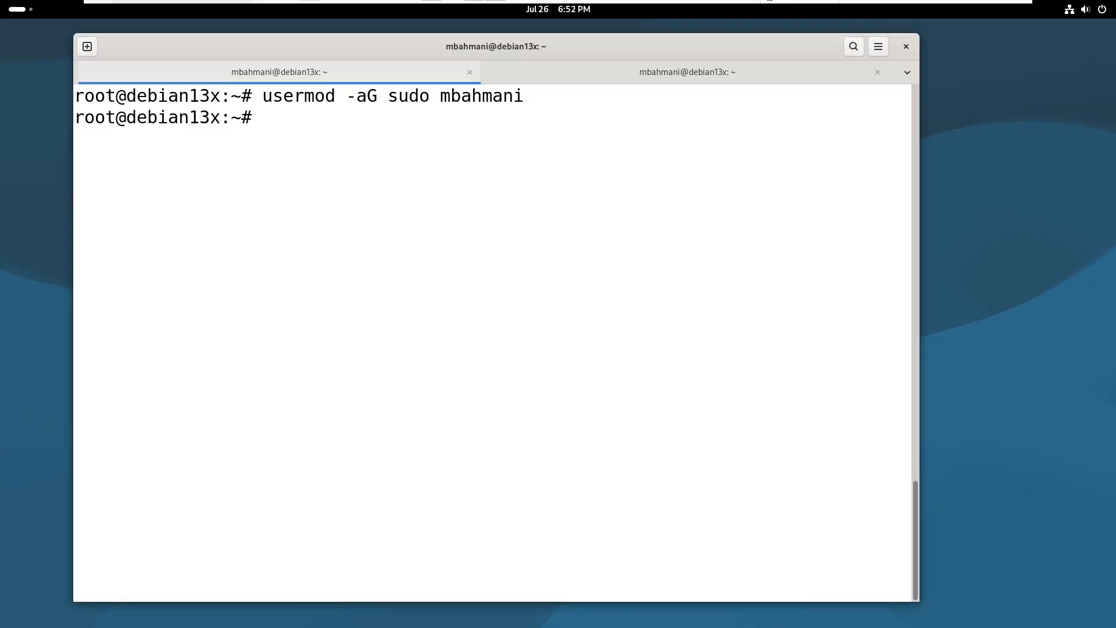
{"action": "type", "text": "id mbahmani"}
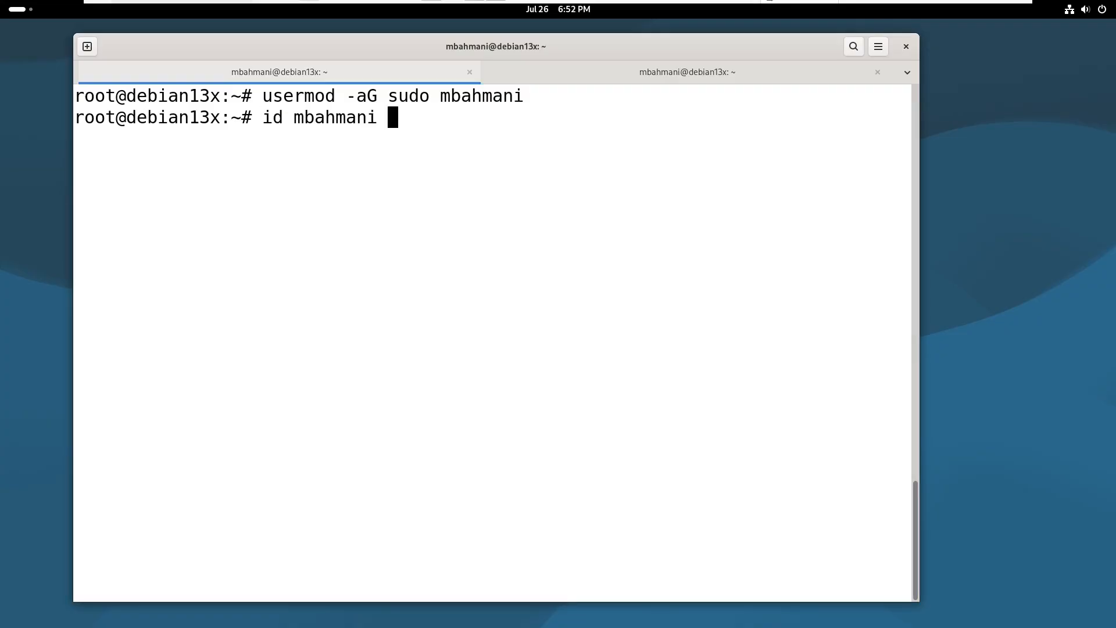
{"action": "key", "text": "Return"}
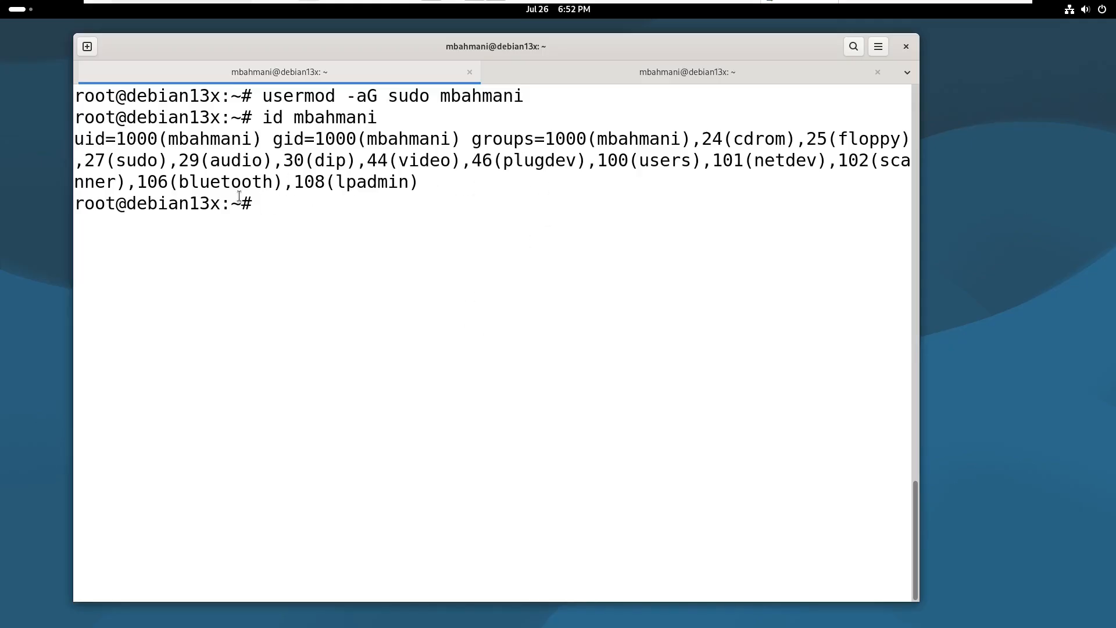
{"action": "double_click", "coordinate": [138, 161]}
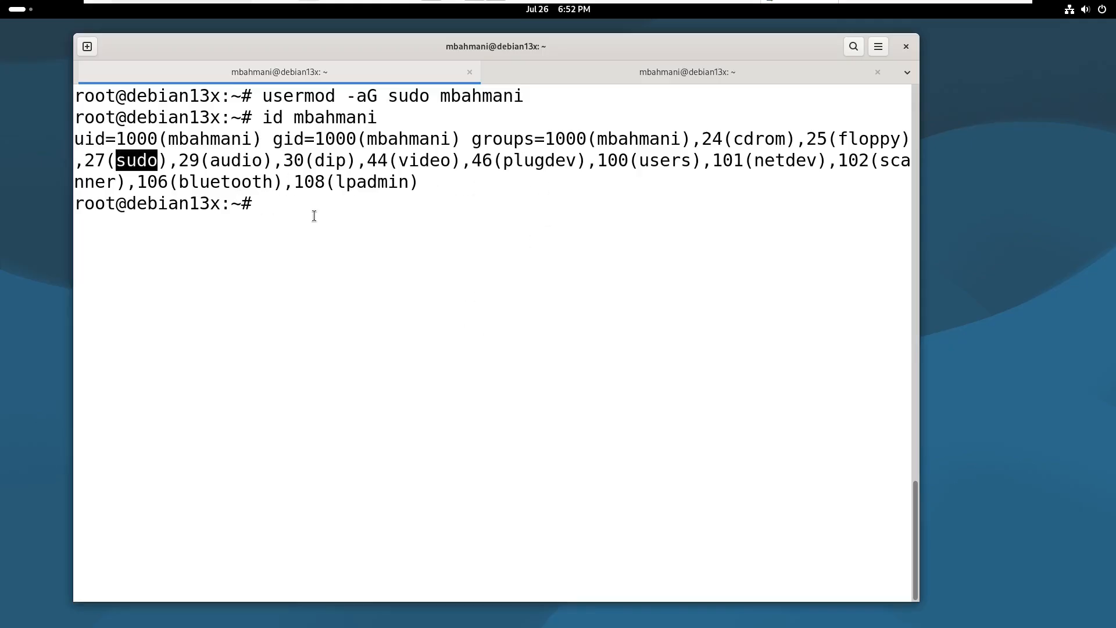
{"action": "left_click", "coordinate": [361, 242]}
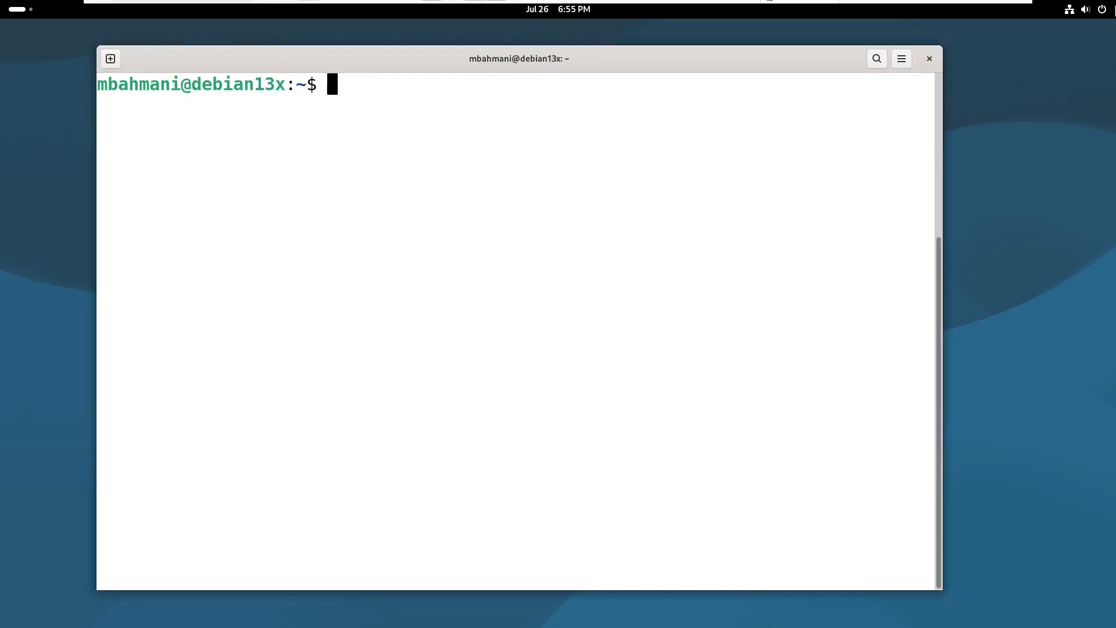
Step: Close the terminal and restart Debian from the quick settings Power menu
{"action": "left_click", "coordinate": [929, 59]}
{"action": "left_click", "coordinate": [1104, 12]}
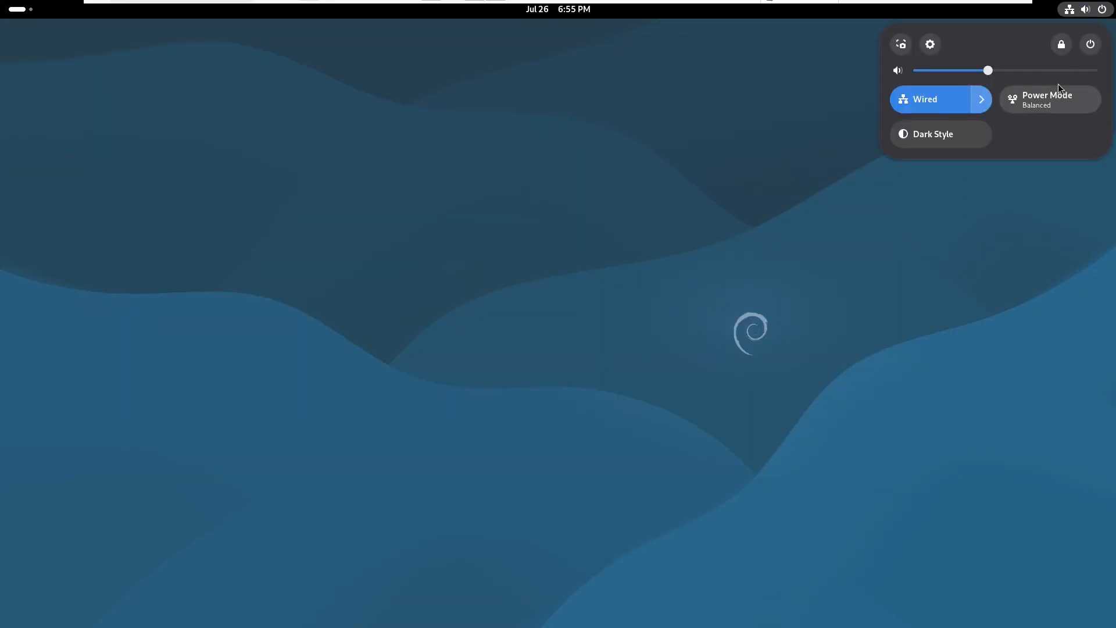
{"action": "left_click", "coordinate": [1093, 47]}
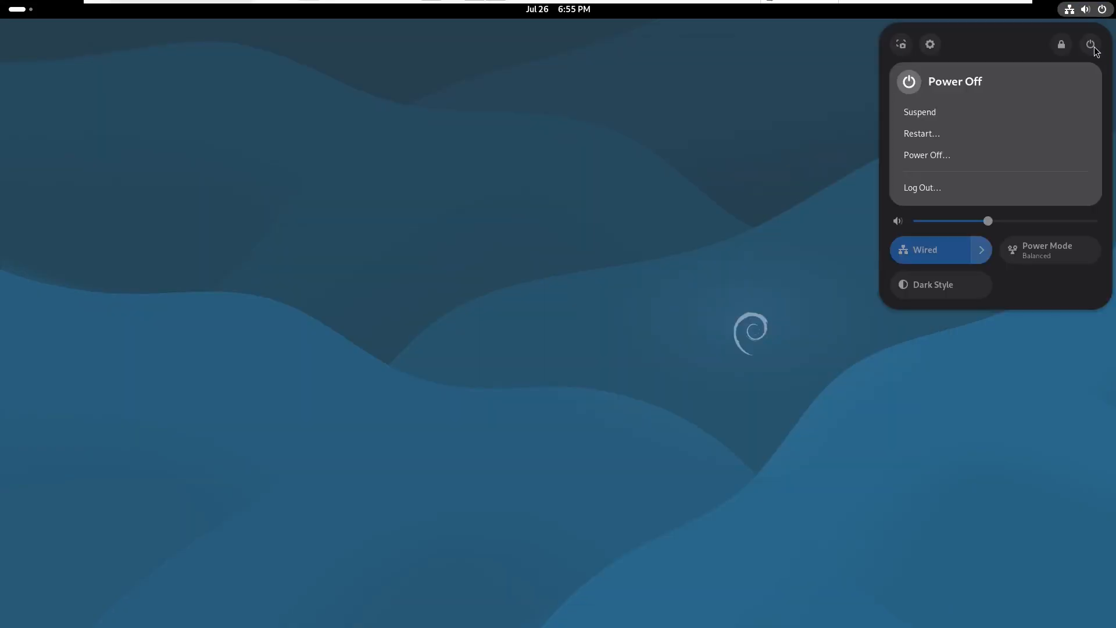
{"action": "left_click", "coordinate": [975, 133]}
{"action": "left_click", "coordinate": [612, 343]}
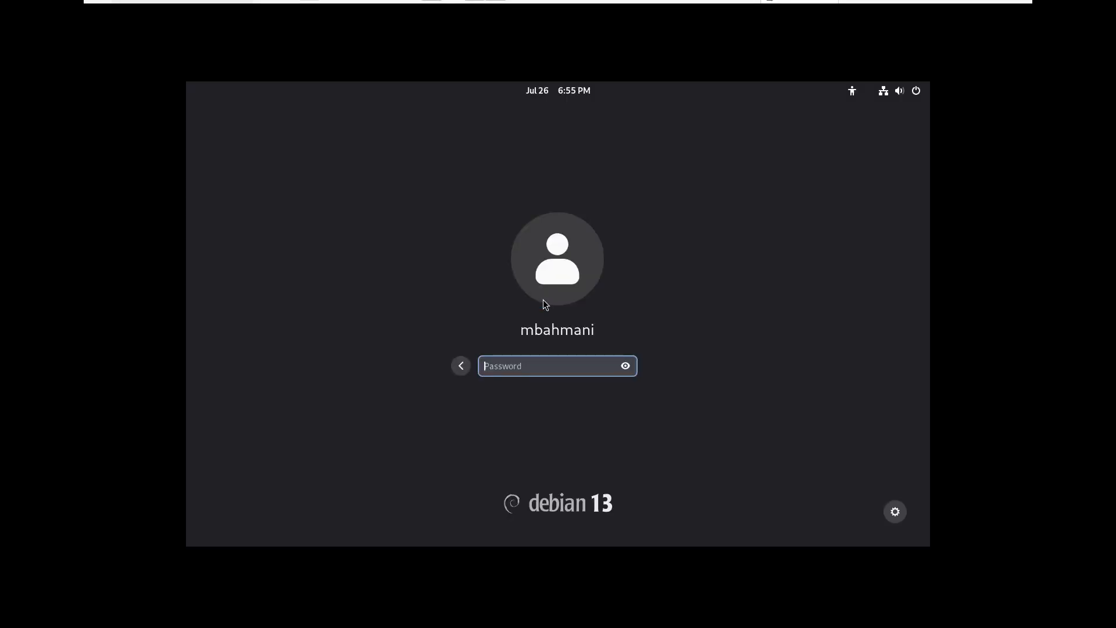
Step: Log back in with the user's password and launch Terminal by searching 'term'
{"action": "type", "text": "***********"}
{"action": "key", "text": "Return"}
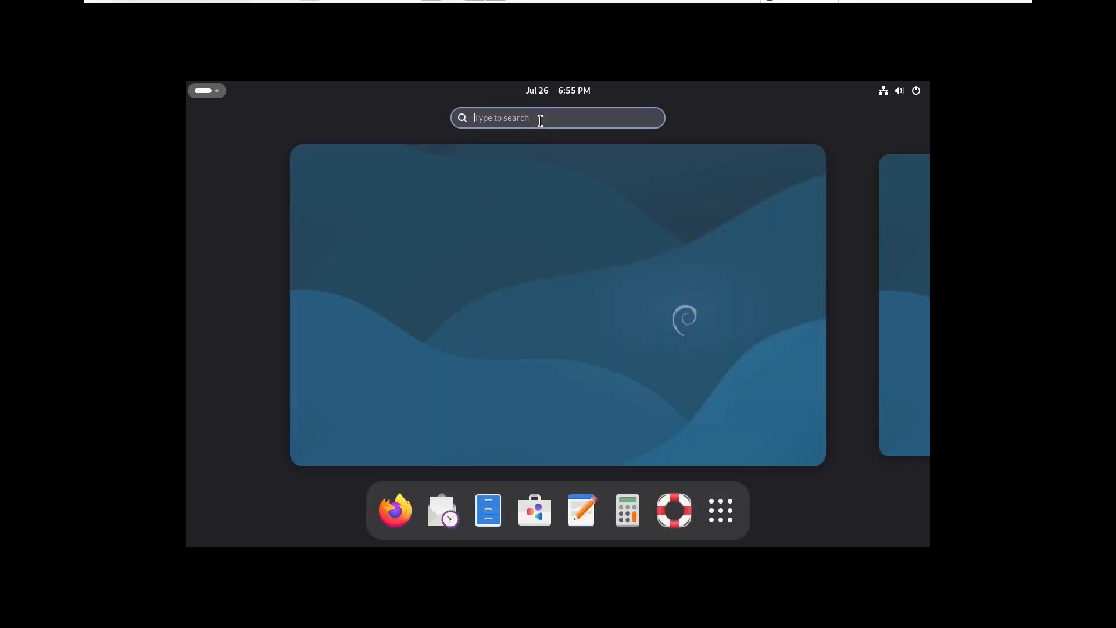
{"action": "type", "text": "term"}
{"action": "key", "text": "Return"}
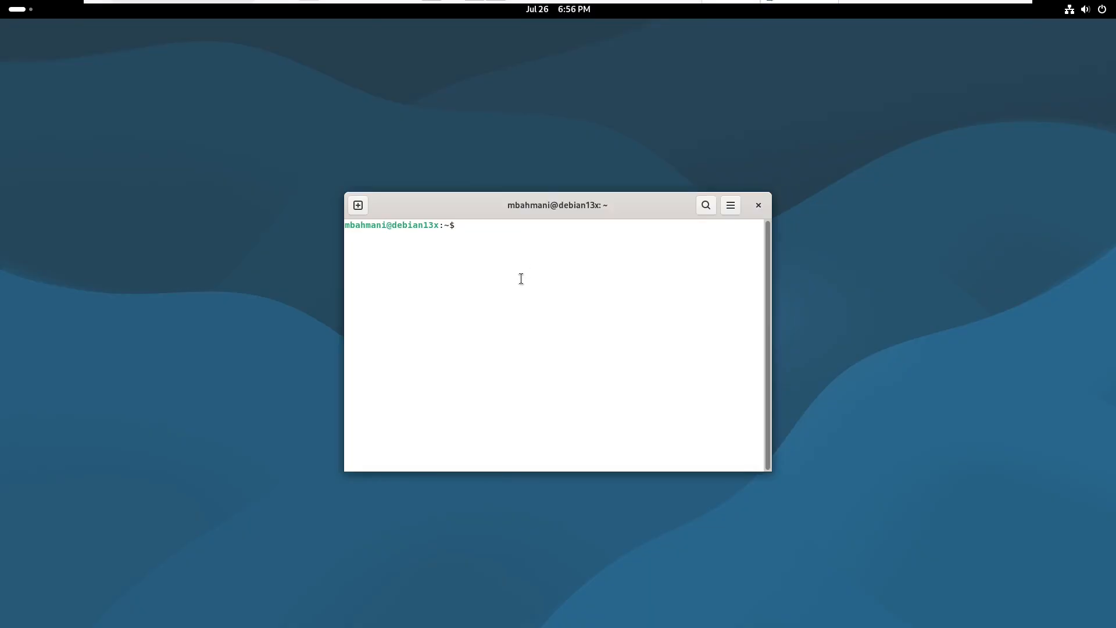
Step: Enlarge the terminal font, run sudo whoami with the user's password, confirm root, then run sudo apt update
{"action": "key", "text": "ctrl+plus"}
{"action": "key", "text": "ctrl+plus"}
{"action": "key", "text": "ctrl+plus"}
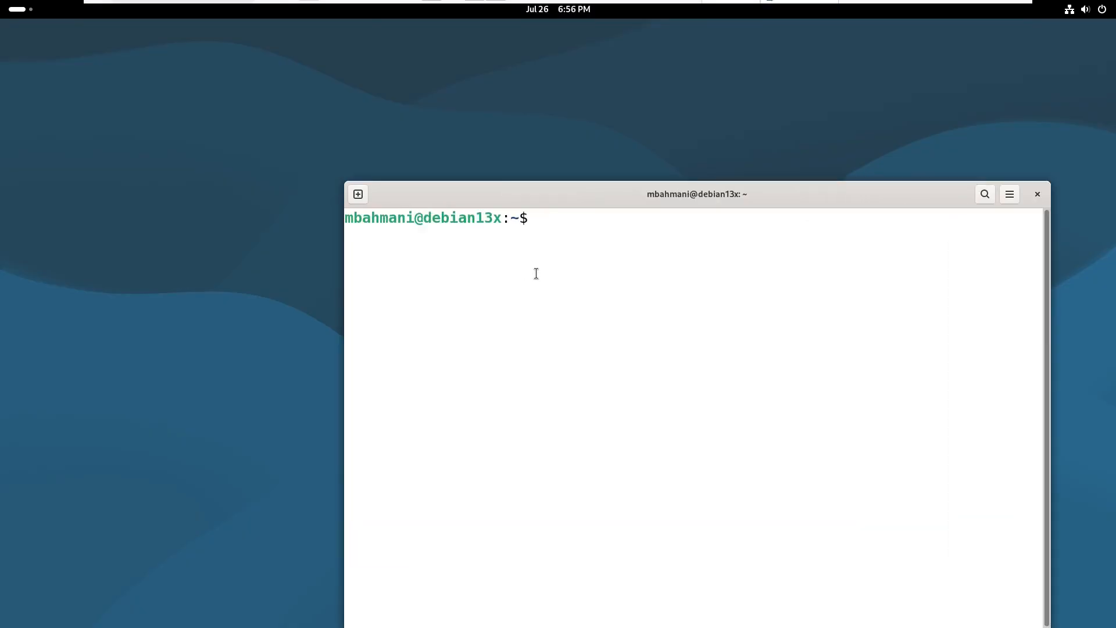
{"action": "left_click_drag", "start_coordinate": [567, 203], "coordinate": [372, 131]}
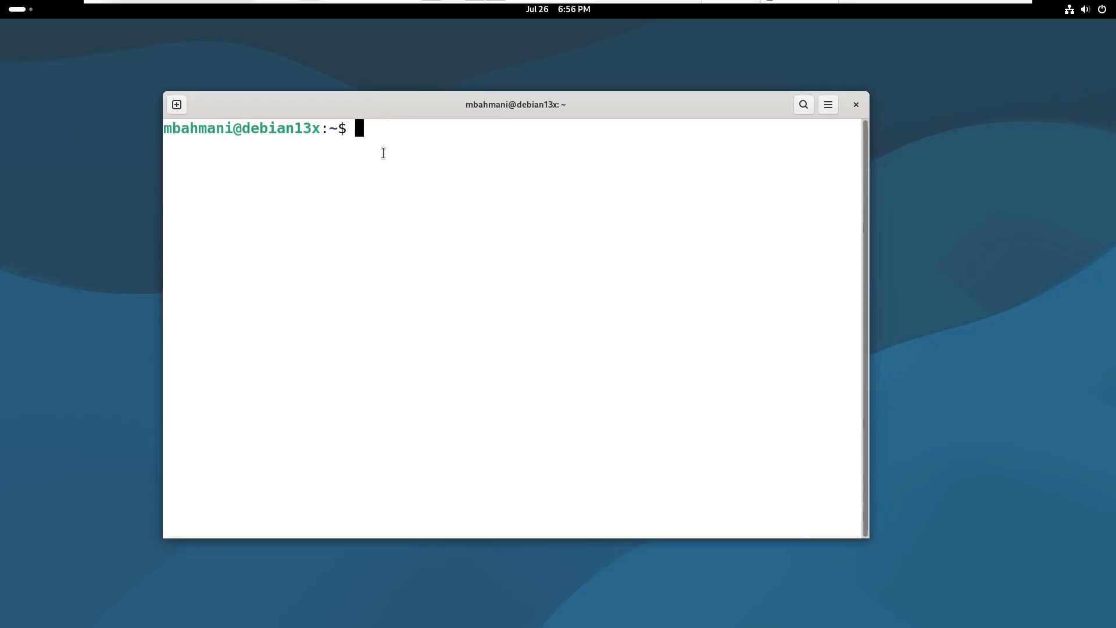
{"action": "type", "text": "sudo whoami"}
{"action": "key", "text": "Return"}
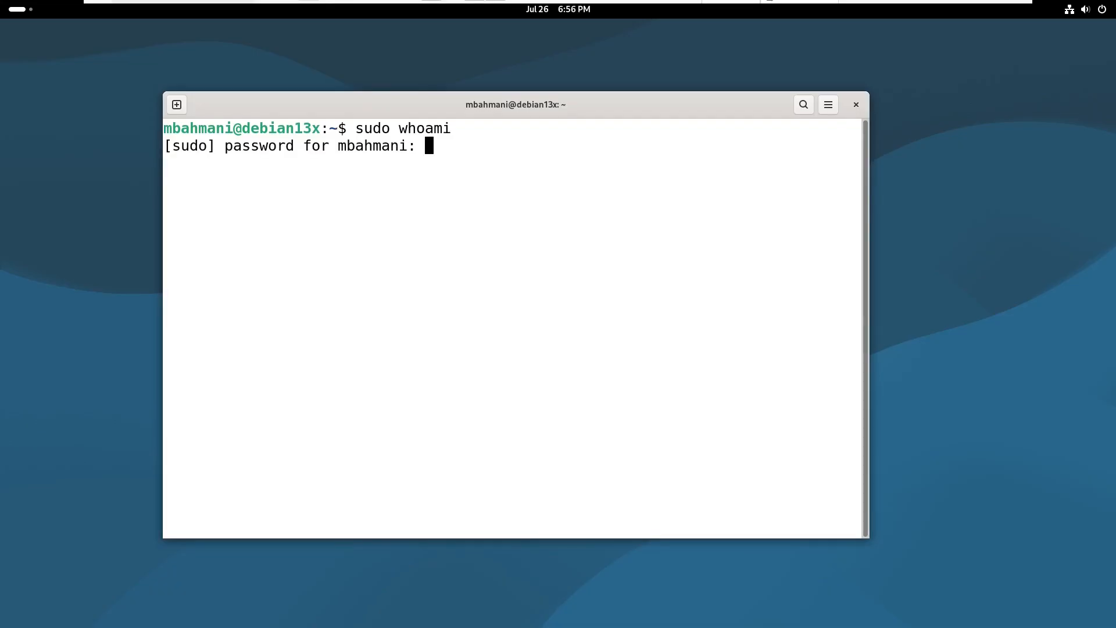
{"action": "key", "text": "Return"}
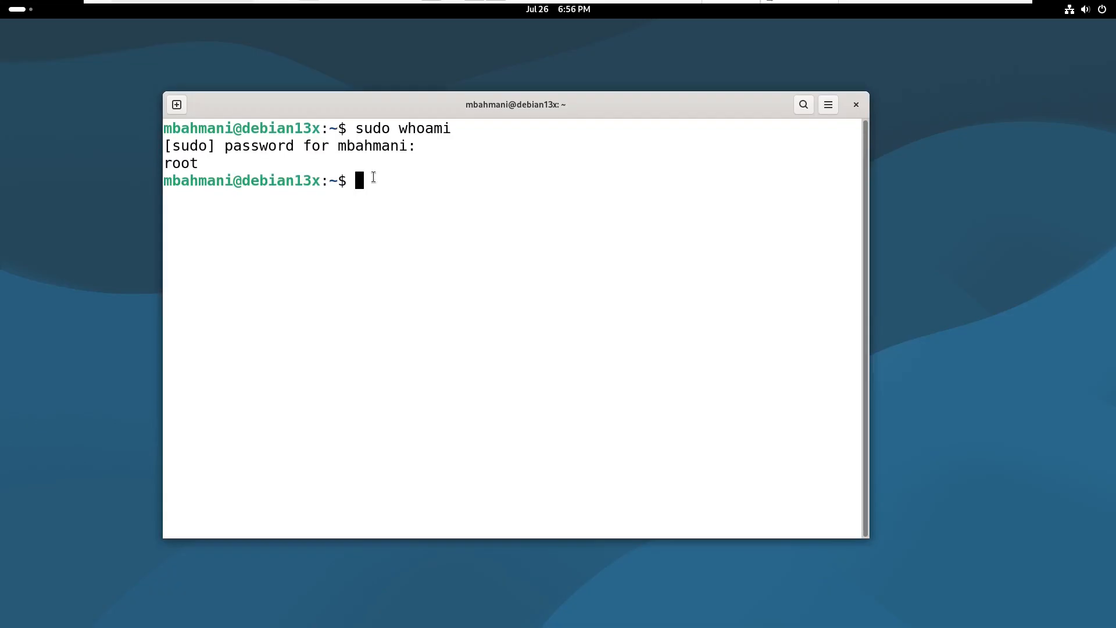
{"action": "double_click", "coordinate": [183, 163]}
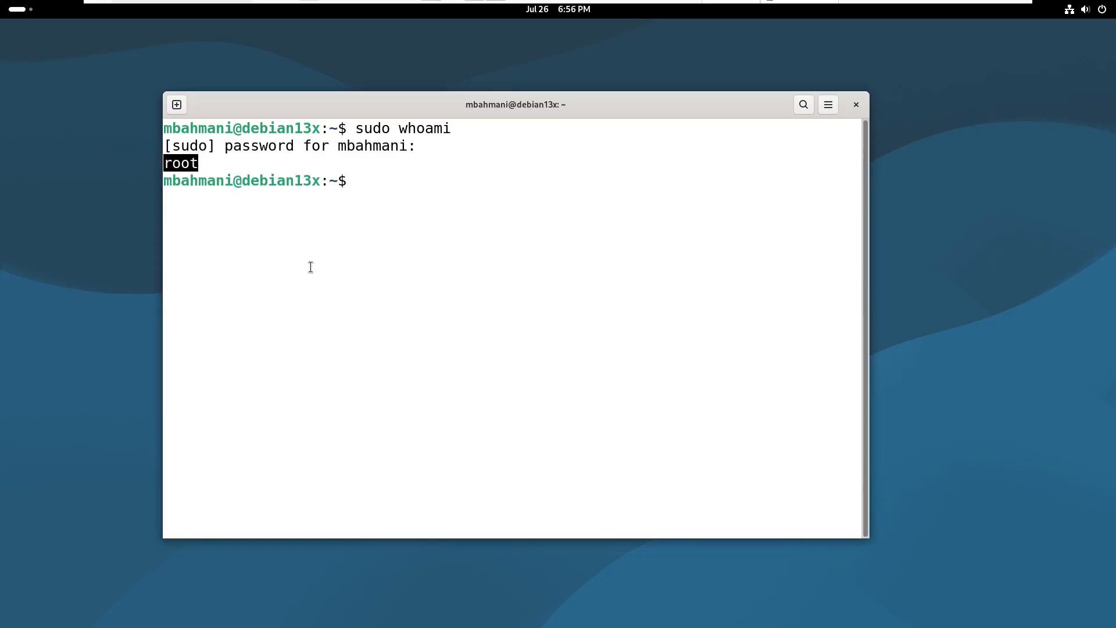
{"action": "left_click", "coordinate": [369, 274]}
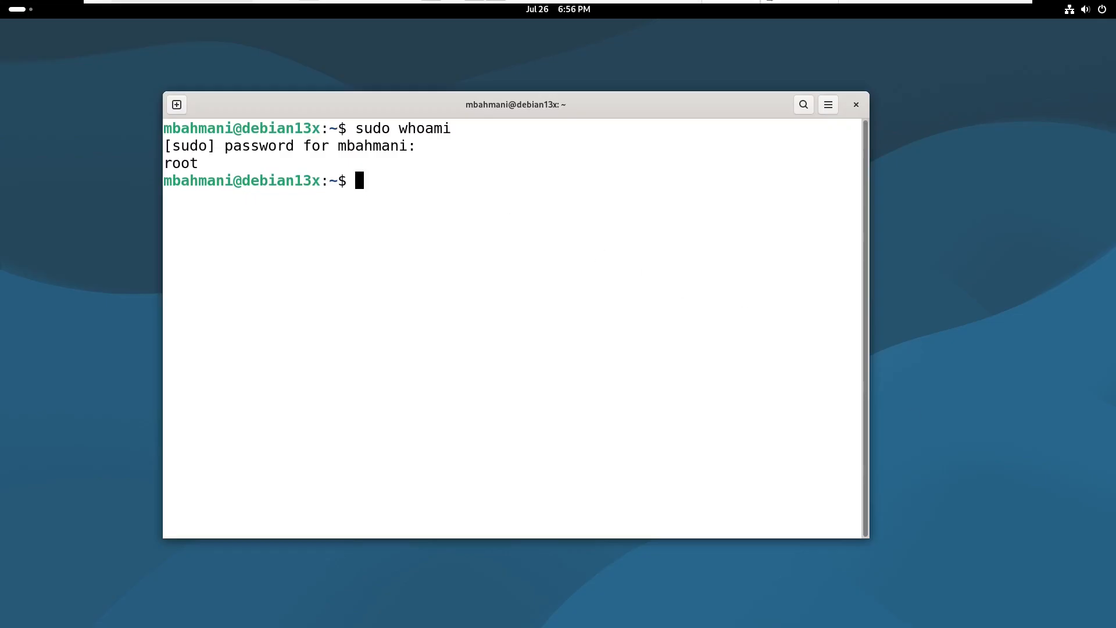
{"action": "type", "text": "sudo apt update"}
{"action": "key", "text": "Return"}
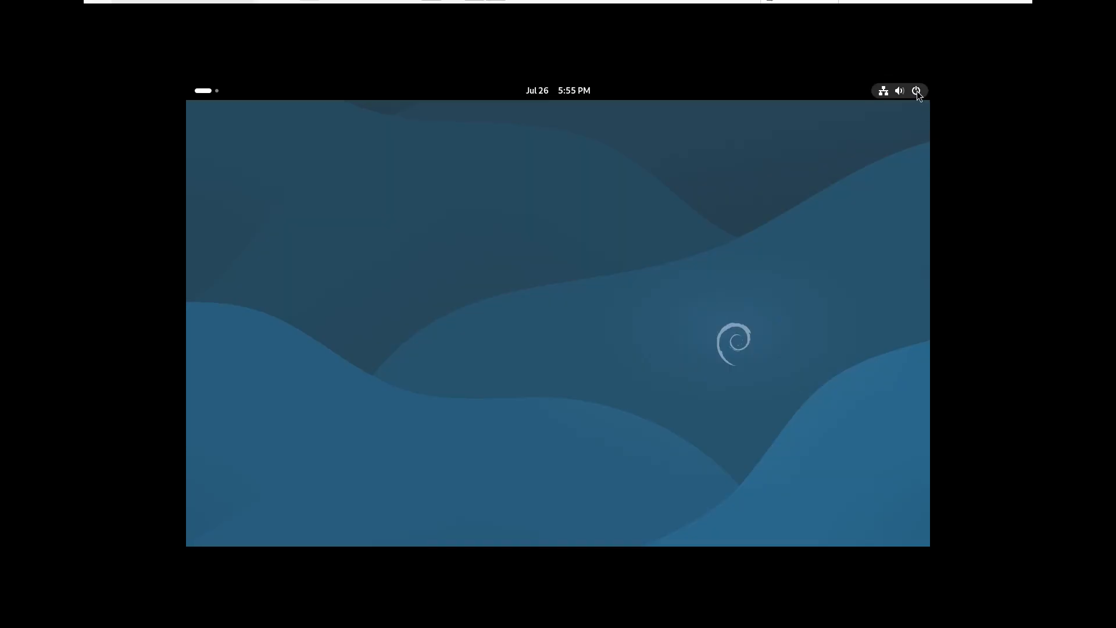
Step: Power off the Debian VM via GNOME quick settings' Power Off… option and confirm
{"action": "left_click", "coordinate": [916, 91]}
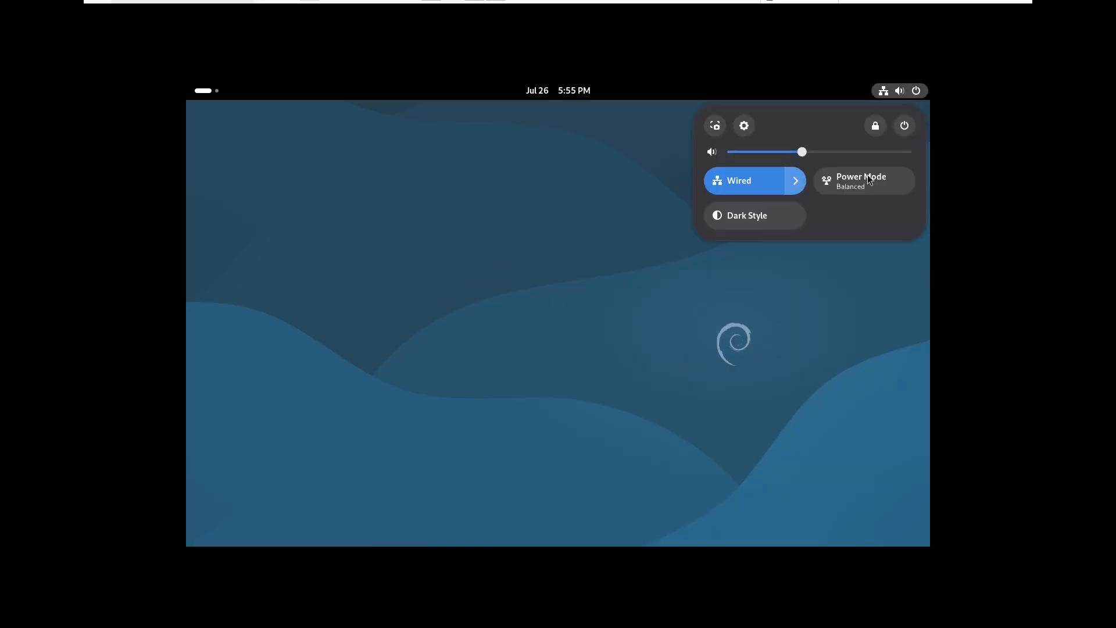
{"action": "left_click", "coordinate": [907, 132]}
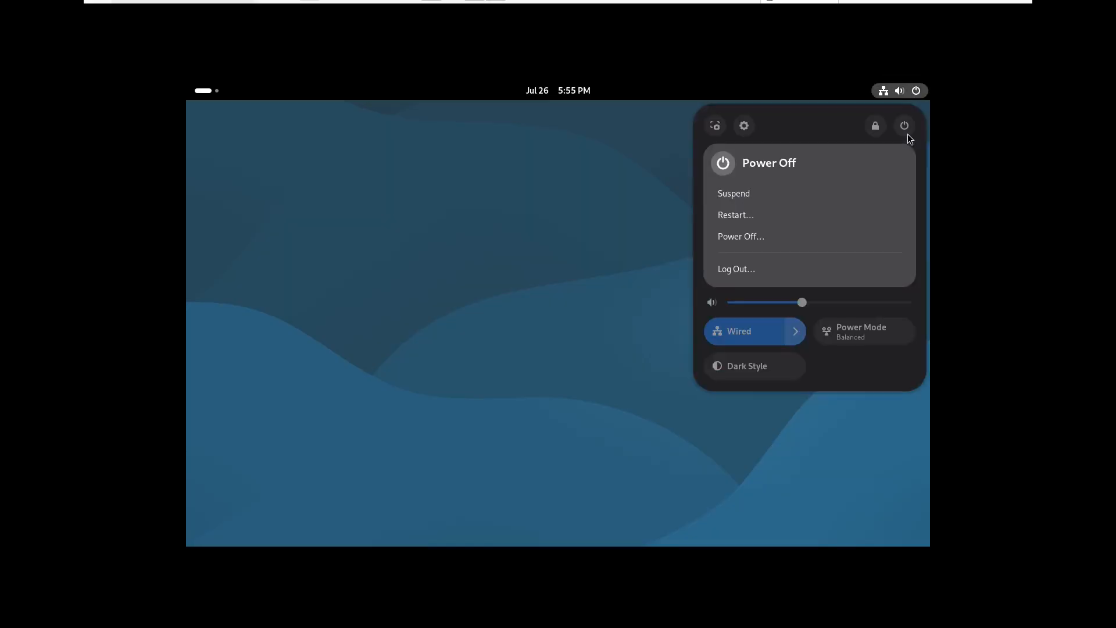
{"action": "left_click", "coordinate": [763, 243]}
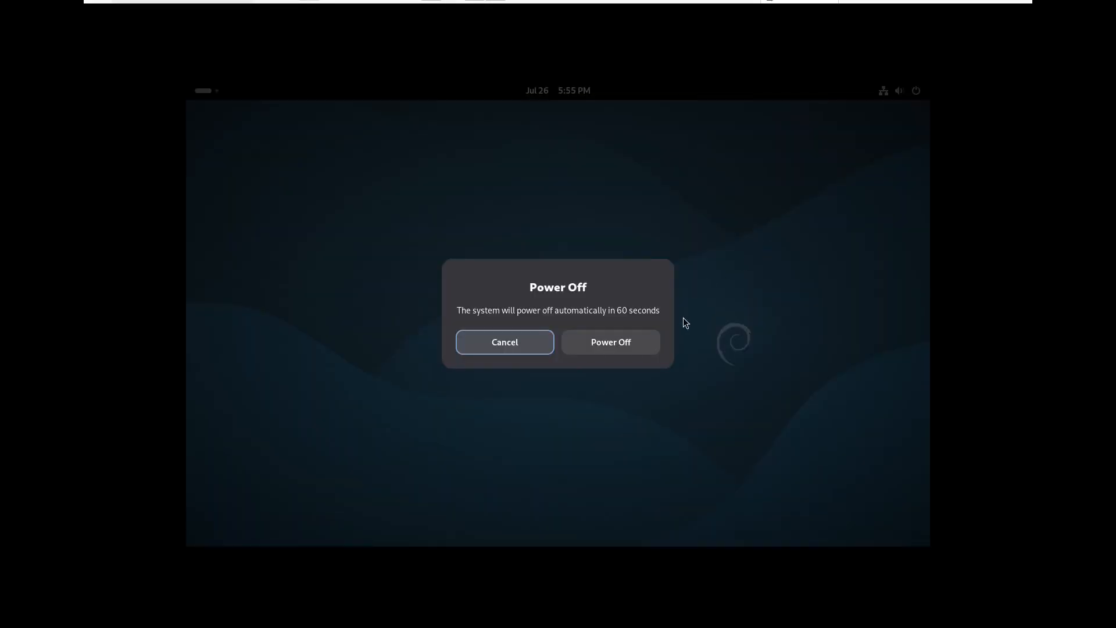
{"action": "left_click", "coordinate": [619, 343]}
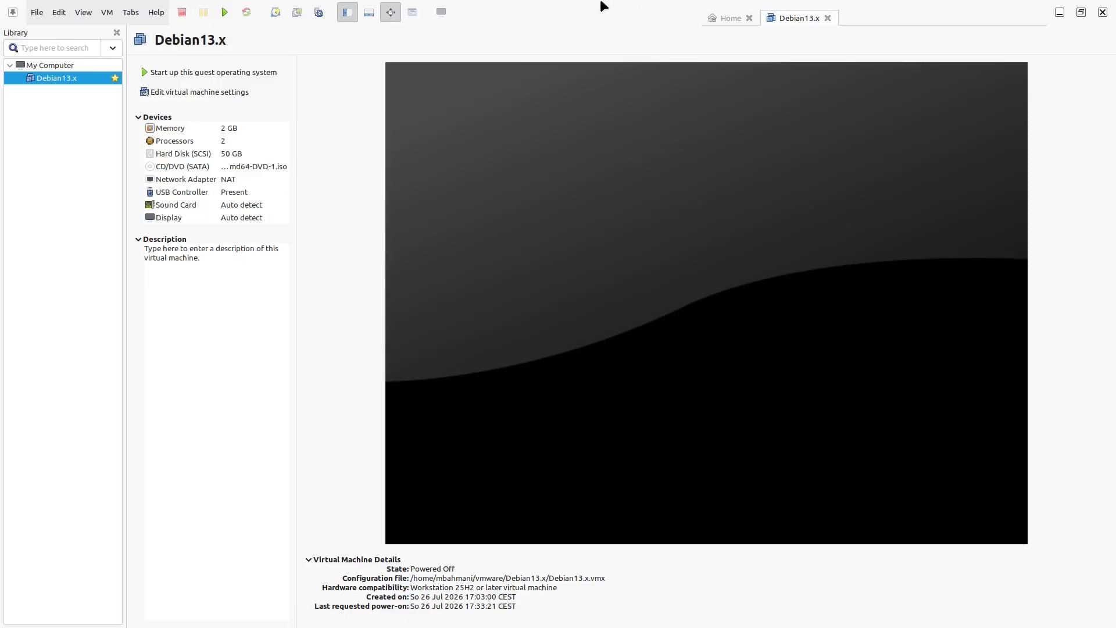
Step: Leave full screen and take a Debian13.x snapshot named 'Clean_install' from the Library's Snapshot menu
{"action": "left_click", "coordinate": [392, 12]}
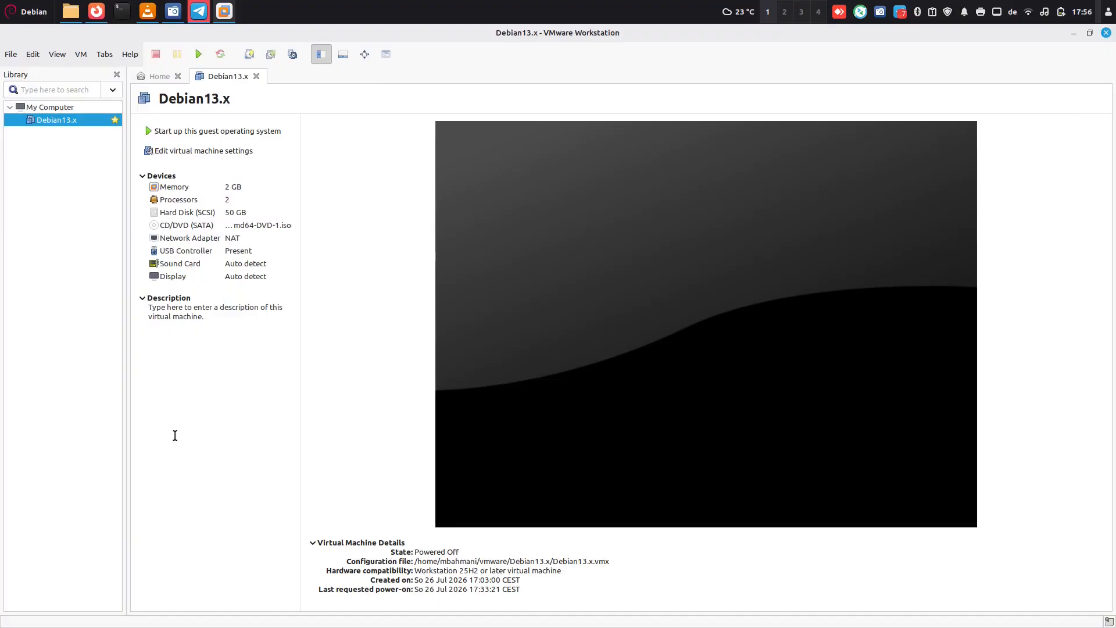
{"action": "right_click", "coordinate": [68, 118]}
{"action": "mouse_move", "coordinate": [135, 291]}
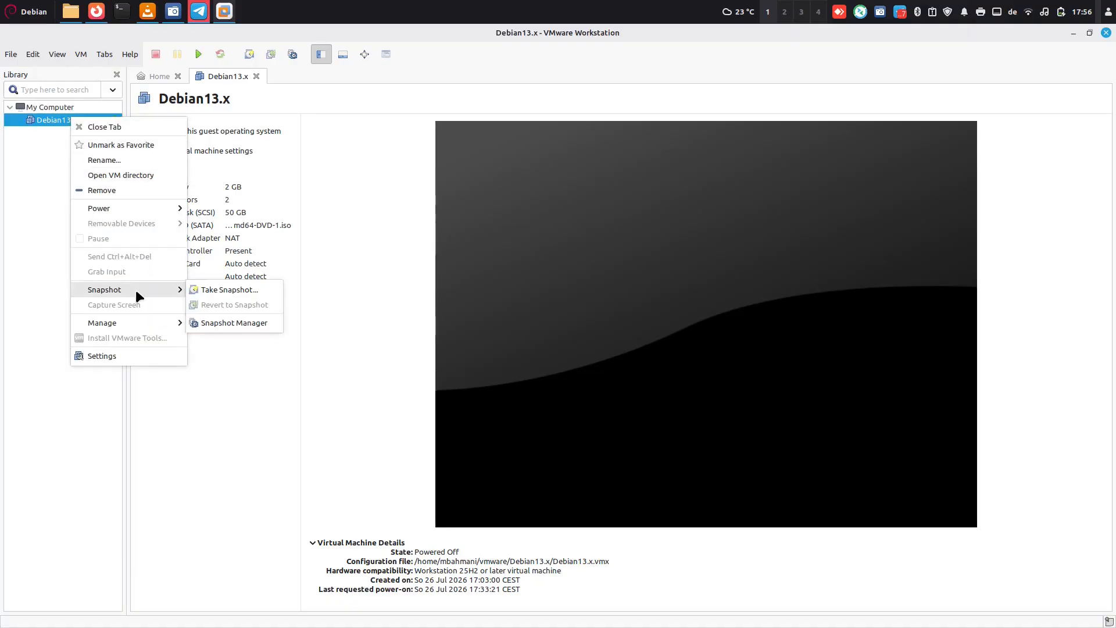
{"action": "left_click", "coordinate": [204, 289]}
{"action": "left_click_drag", "start_coordinate": [605, 256], "coordinate": [475, 299]}
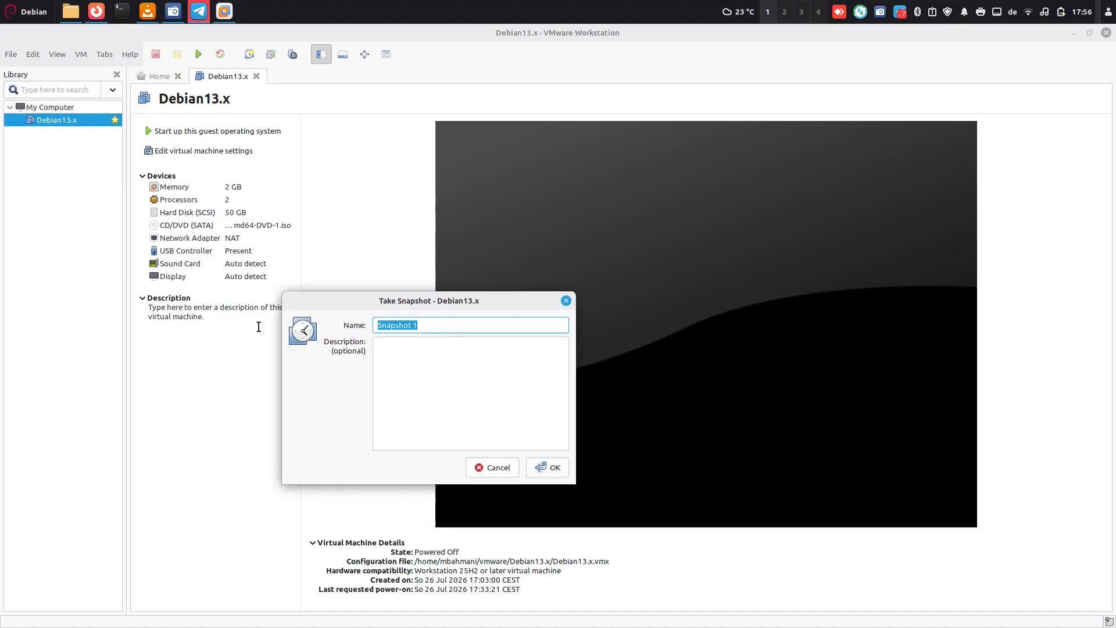
{"action": "type", "text": "Clean_install"}
{"action": "left_click", "coordinate": [413, 349]}
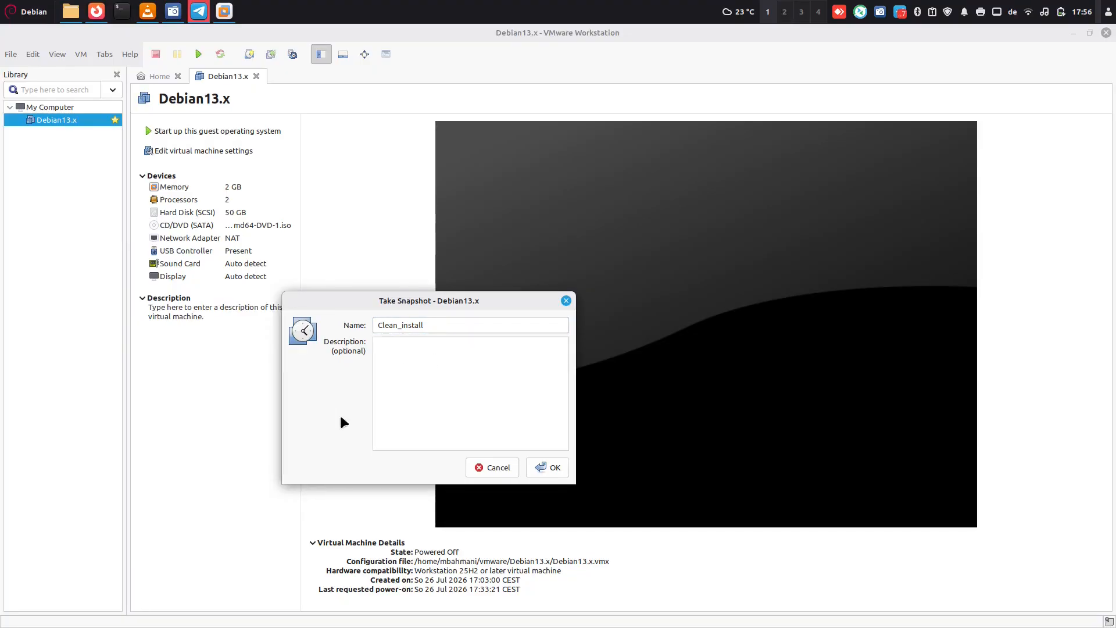
{"action": "left_click", "coordinate": [556, 467]}
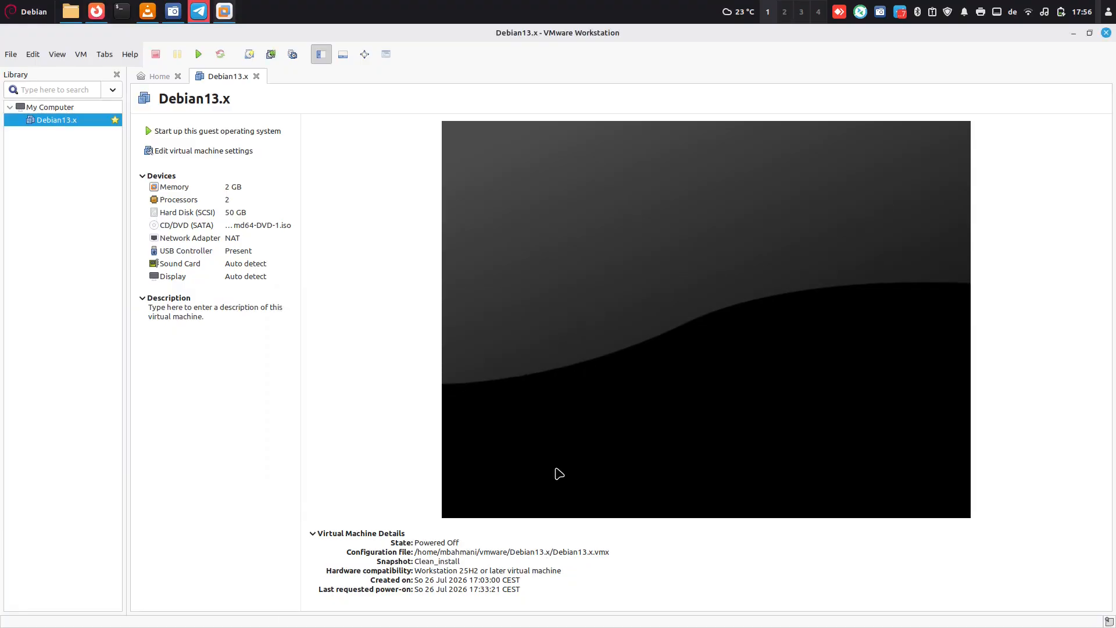